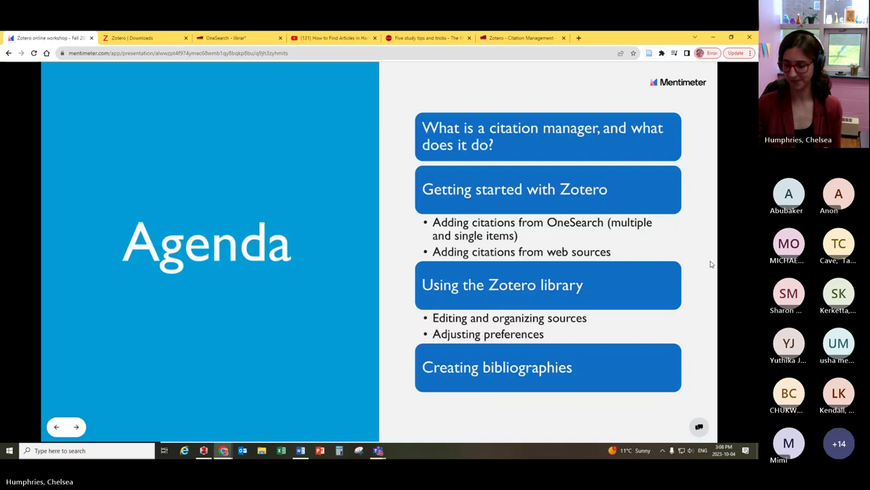
Step: Advance the slides to the download instructions, open the Zotero downloads page and select its address, zotero.org/download/
{"action": "key", "text": "Right"}
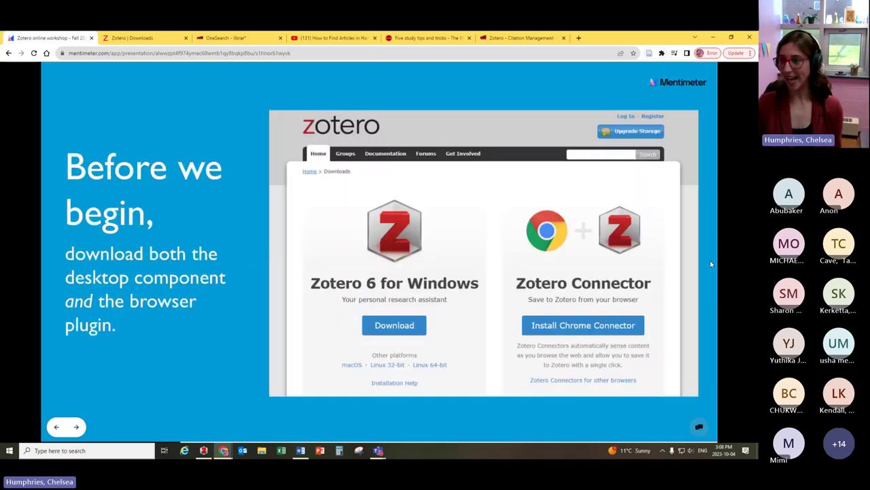
{"action": "left_click", "coordinate": [127, 41]}
{"action": "left_click", "coordinate": [139, 56]}
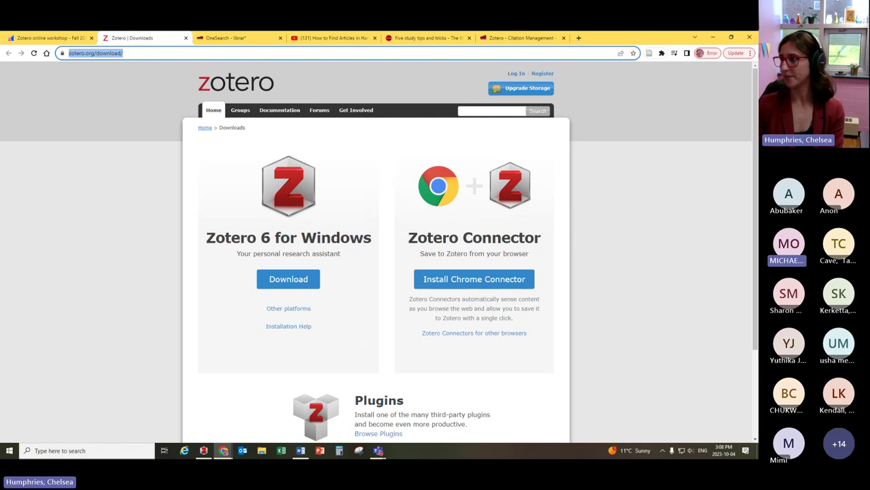
{"action": "key", "text": "alt+Tab"}
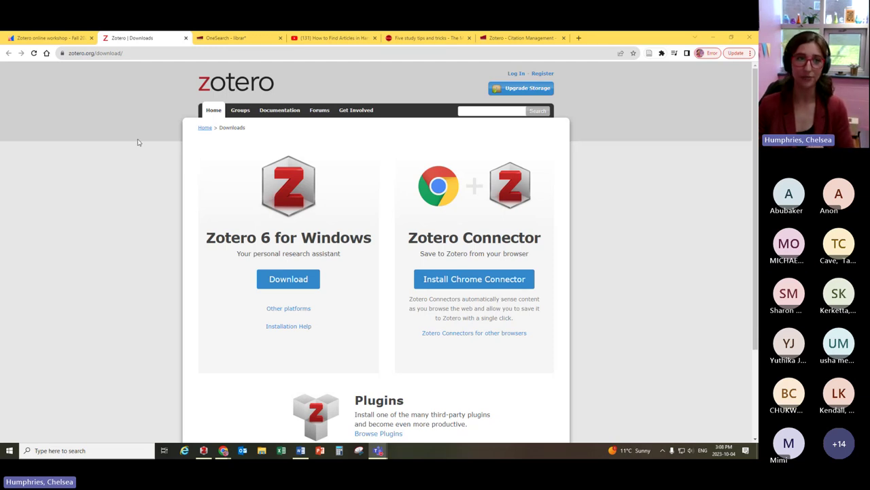
Step: Return to the workshop presentation and advance through the slides to "What does it do?"
{"action": "left_click", "coordinate": [53, 38]}
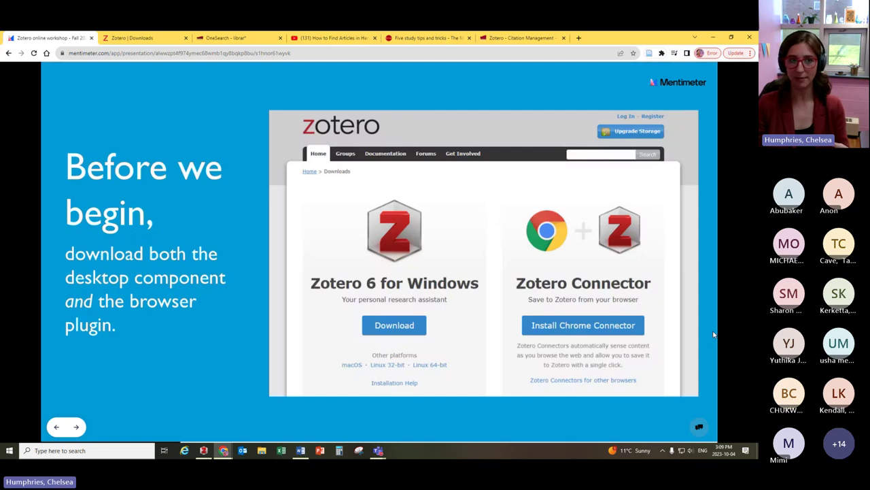
{"action": "key", "text": "Right"}
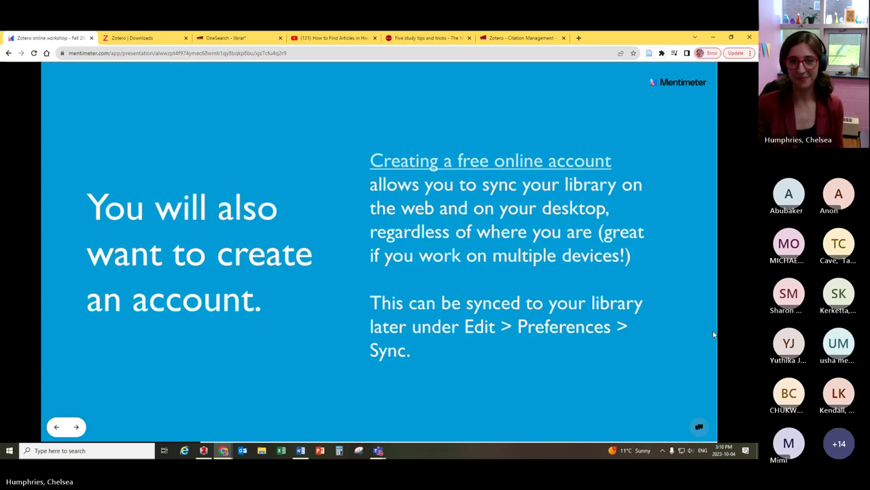
{"action": "key", "text": "Right"}
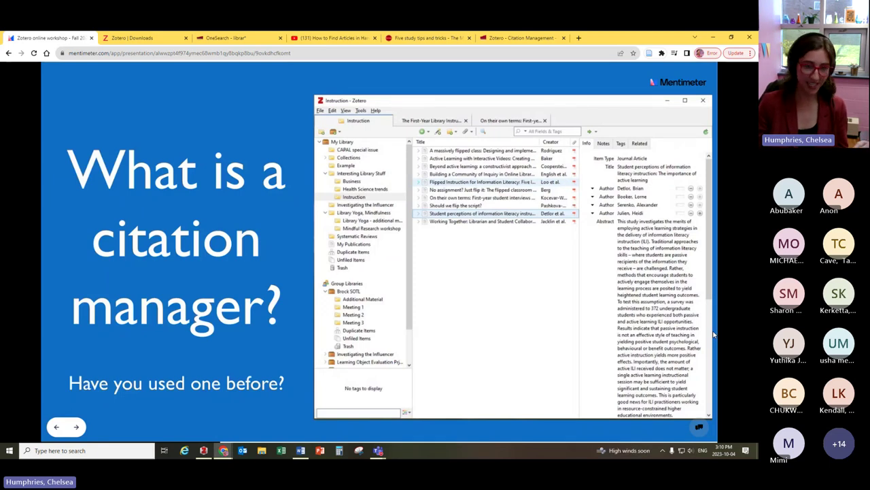
{"action": "key", "text": "Right"}
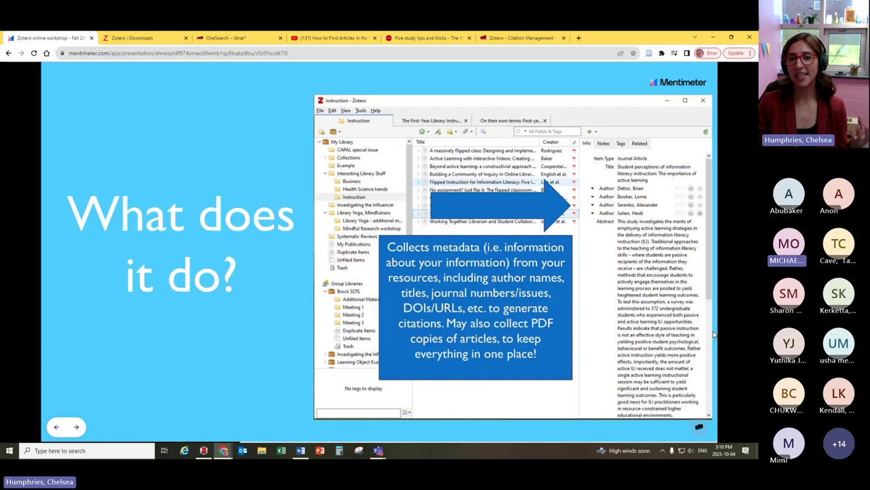
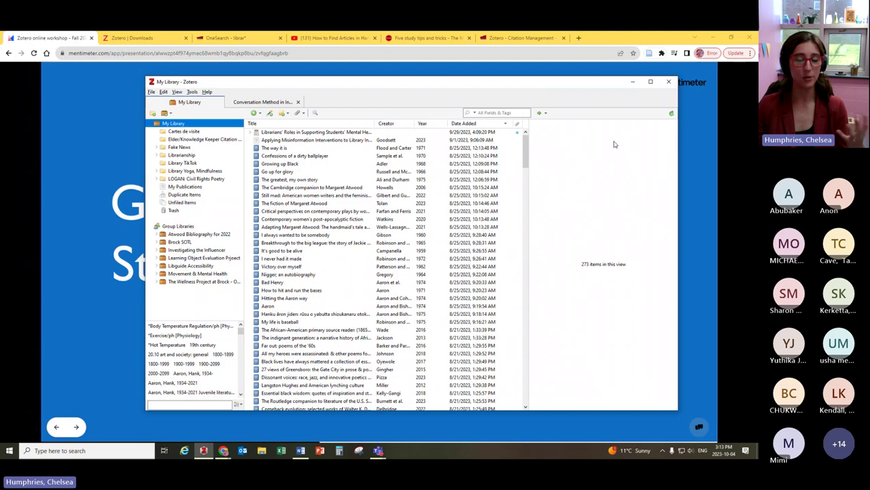
Step: With the OneSearch results open, check that the Zotero library is running and the Zotero Connector extension is pinned in the browser
{"action": "left_click", "coordinate": [635, 84]}
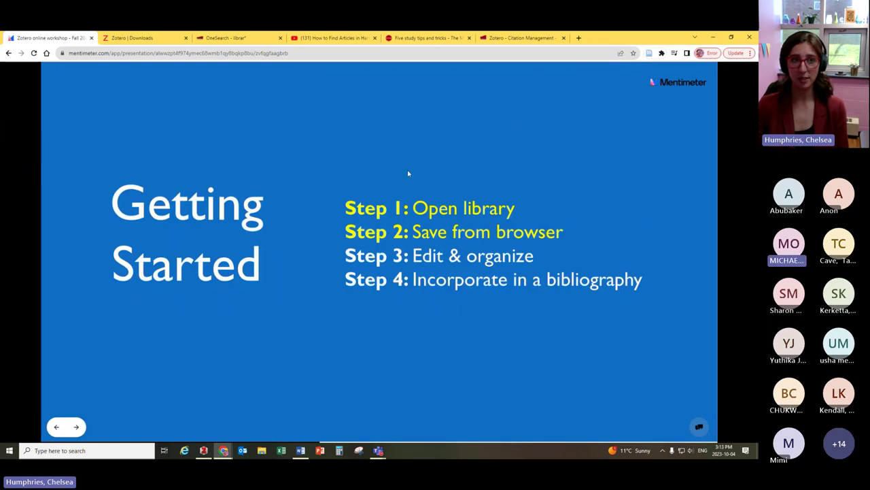
{"action": "left_click", "coordinate": [232, 38]}
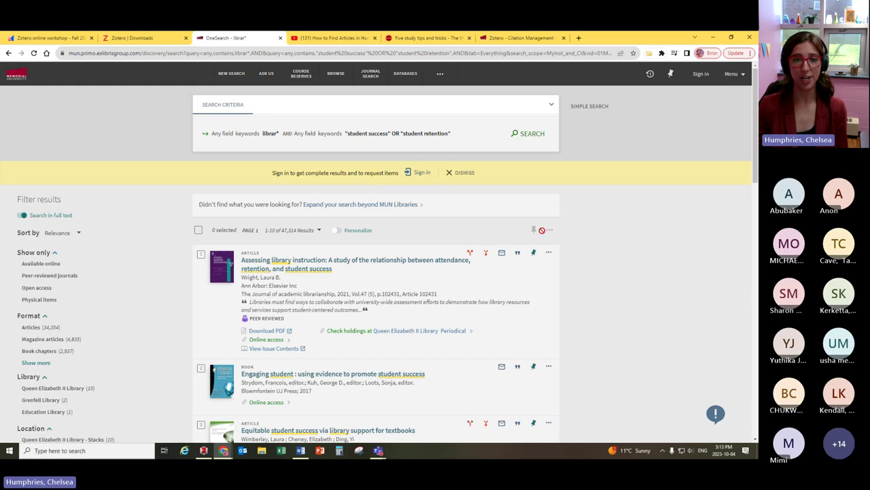
{"action": "scroll", "coordinate": [542, 230], "scroll_direction": "down", "scroll_amount": 2}
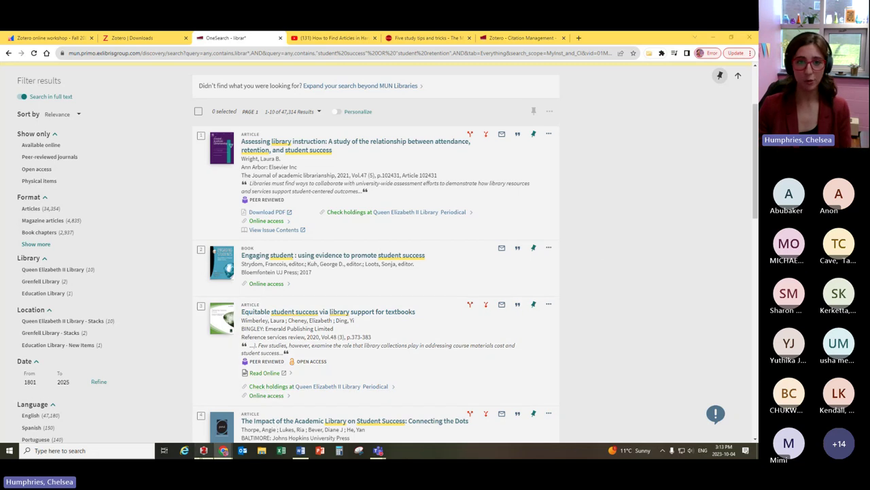
{"action": "left_click", "coordinate": [204, 451]}
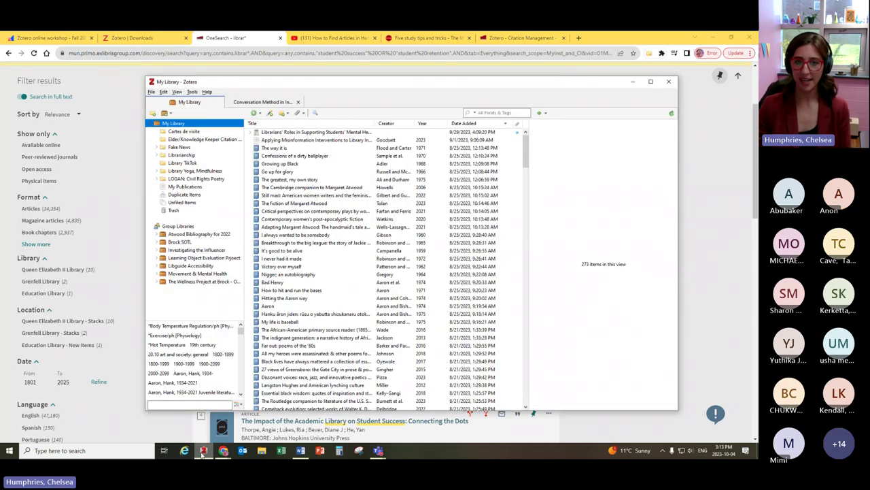
{"action": "left_click", "coordinate": [223, 451]}
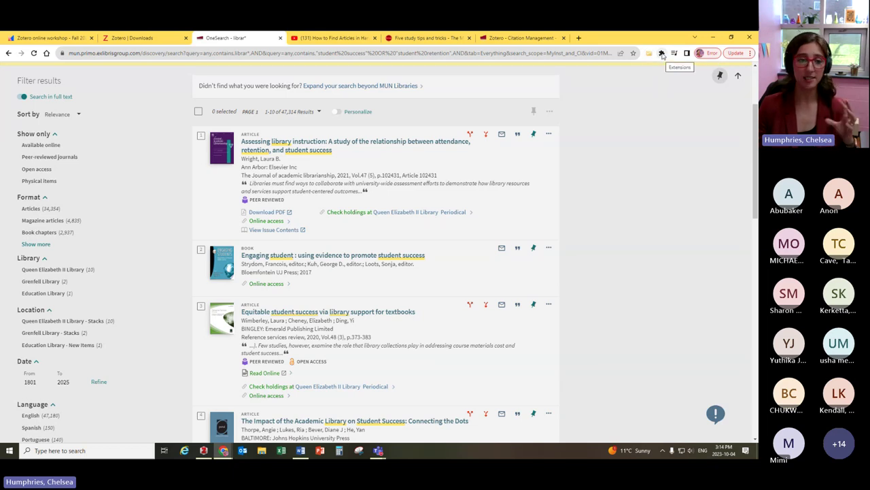
{"action": "left_click", "coordinate": [663, 55]}
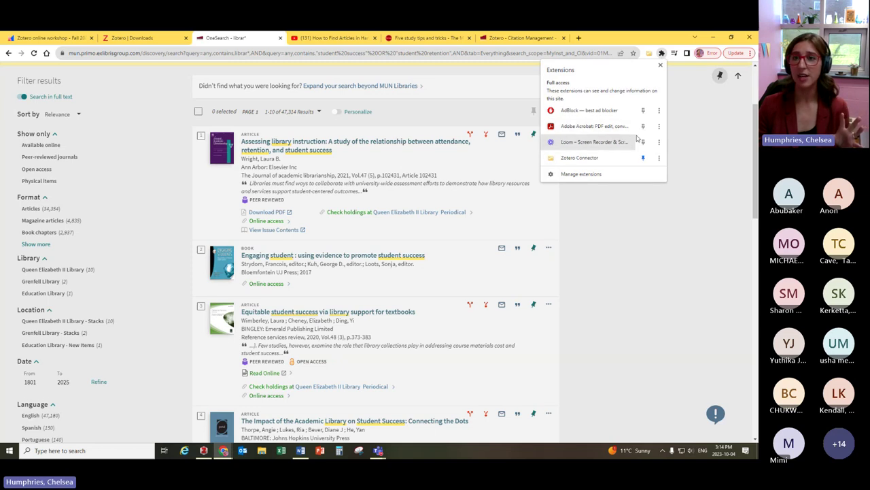
{"action": "left_click", "coordinate": [677, 105]}
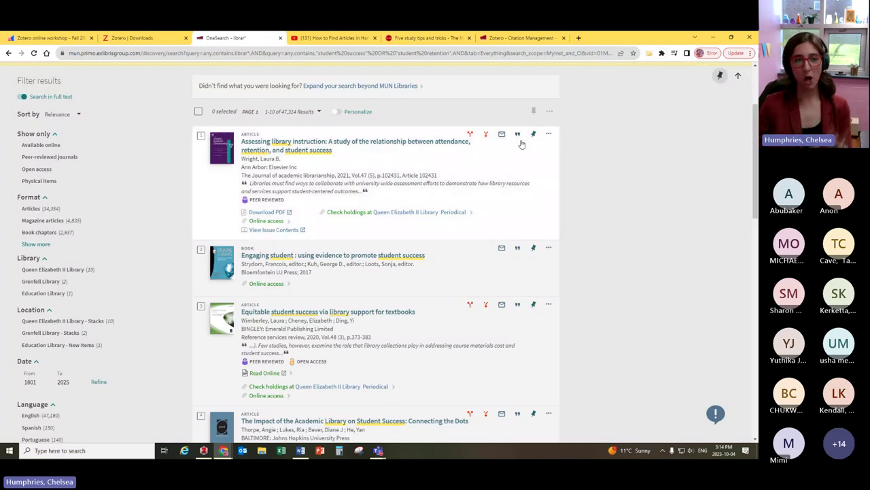
Step: Save the first three OneSearch results to My Library with Zotero Connector, from "Assessing library instruction" to "Equitable student success via library support for textbooks"
{"action": "scroll", "coordinate": [521, 142], "scroll_direction": "down", "scroll_amount": 3}
{"action": "scroll", "coordinate": [375, 141], "scroll_direction": "up", "scroll_amount": 2}
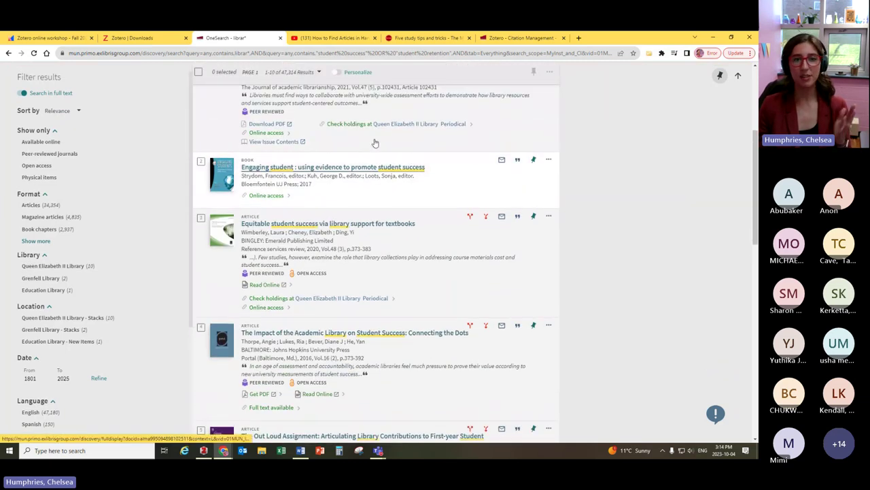
{"action": "scroll", "coordinate": [370, 147], "scroll_direction": "down", "scroll_amount": 1}
{"action": "scroll", "coordinate": [370, 146], "scroll_direction": "down", "scroll_amount": 1}
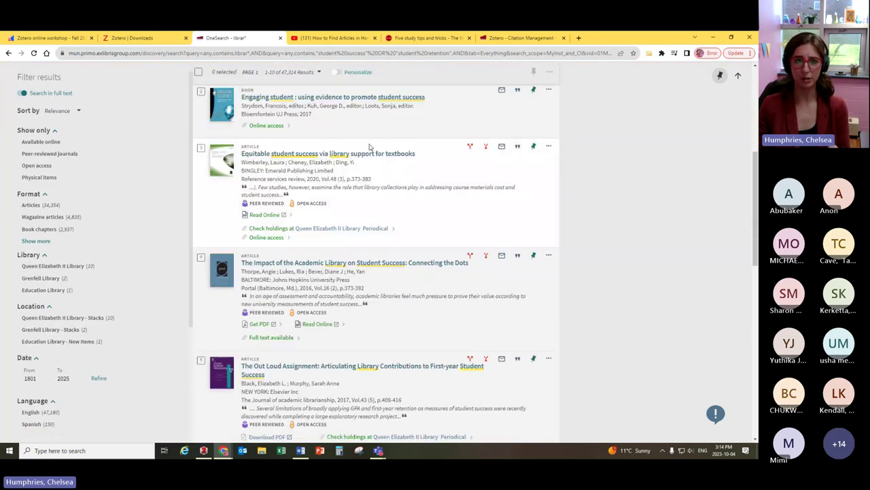
{"action": "scroll", "coordinate": [371, 148], "scroll_direction": "up", "scroll_amount": 3}
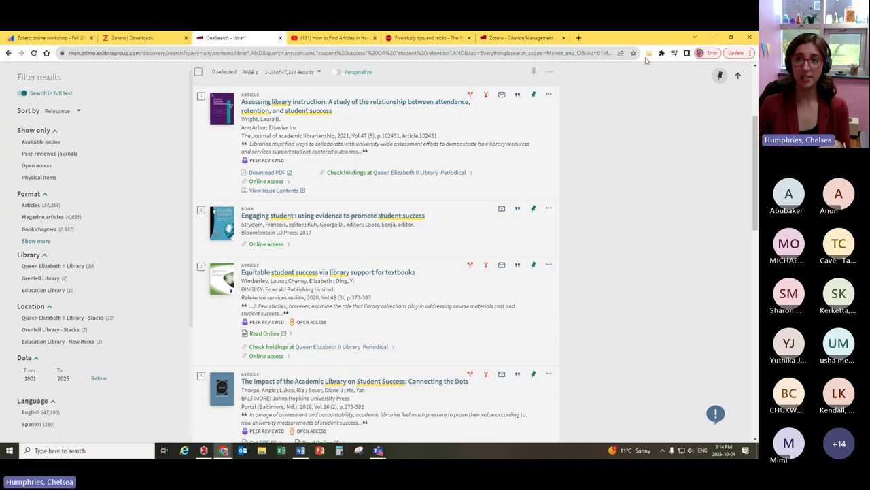
{"action": "left_click", "coordinate": [649, 54]}
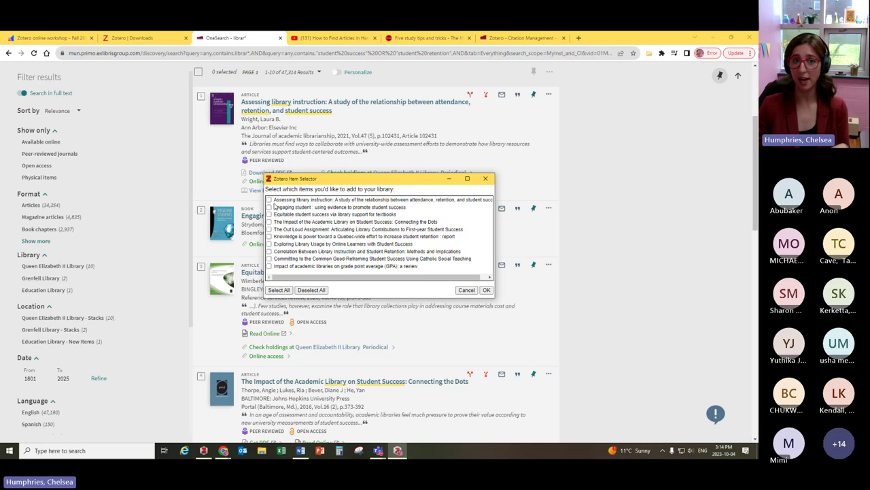
{"action": "left_click", "coordinate": [268, 199]}
{"action": "left_click", "coordinate": [269, 207]}
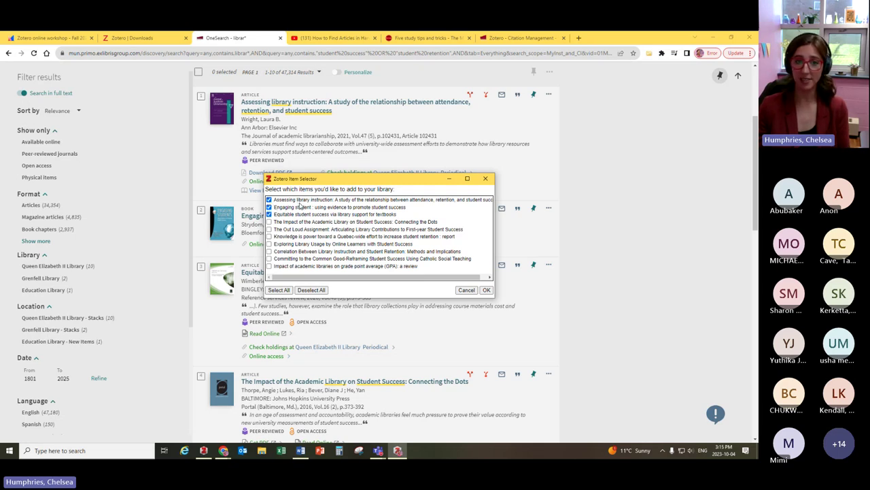
{"action": "left_click", "coordinate": [486, 289]}
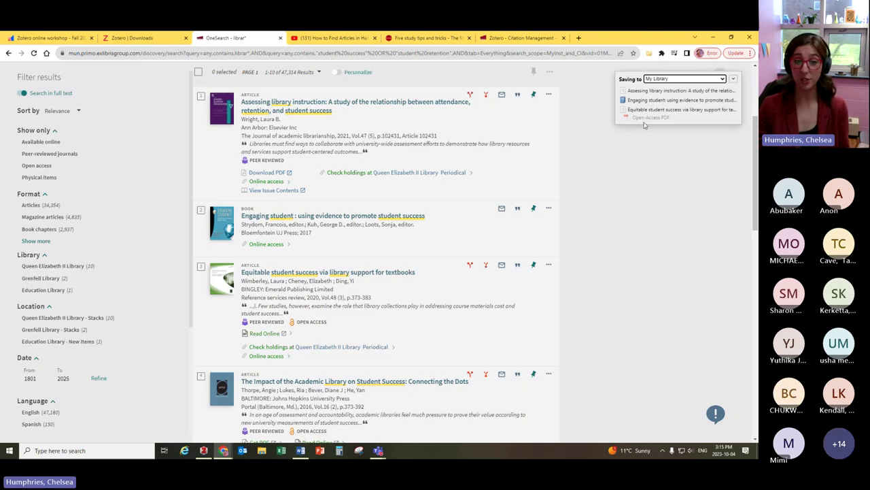
Step: Review the details of the three newly saved items in the Zotero library, and return to the OneSearch results
{"action": "left_click", "coordinate": [203, 450]}
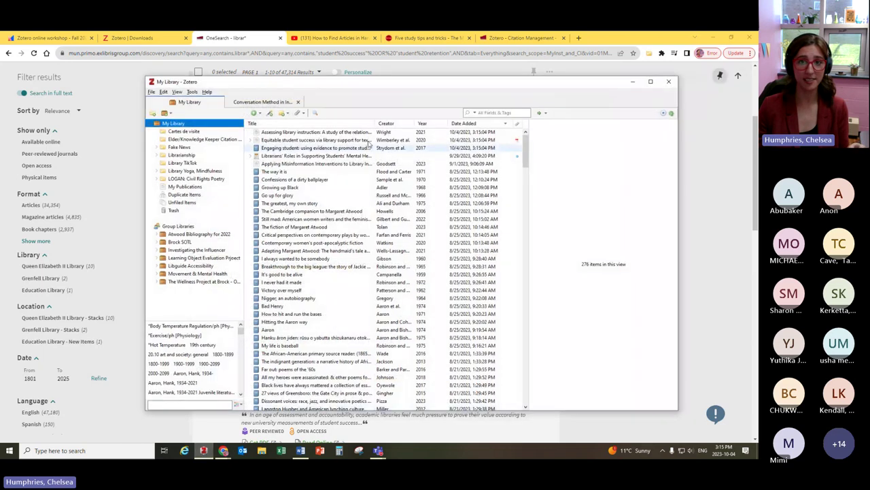
{"action": "left_click", "coordinate": [357, 134]}
{"action": "left_click", "coordinate": [352, 140]}
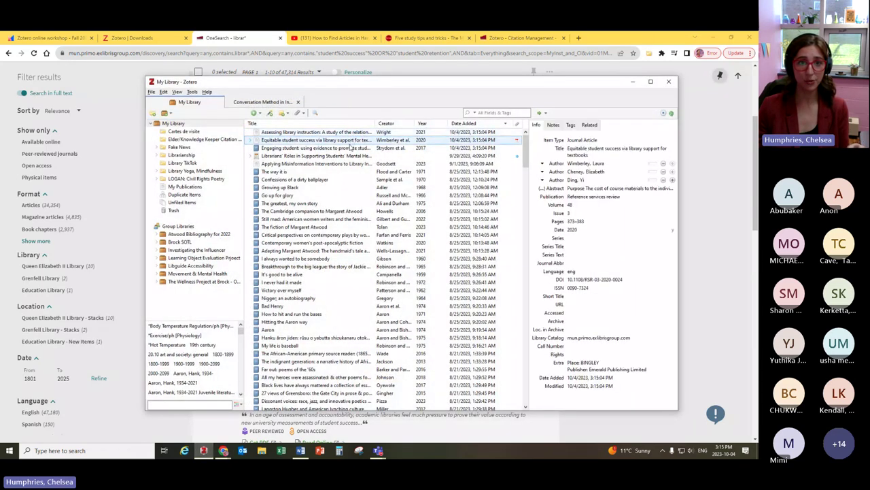
{"action": "left_click", "coordinate": [349, 148]}
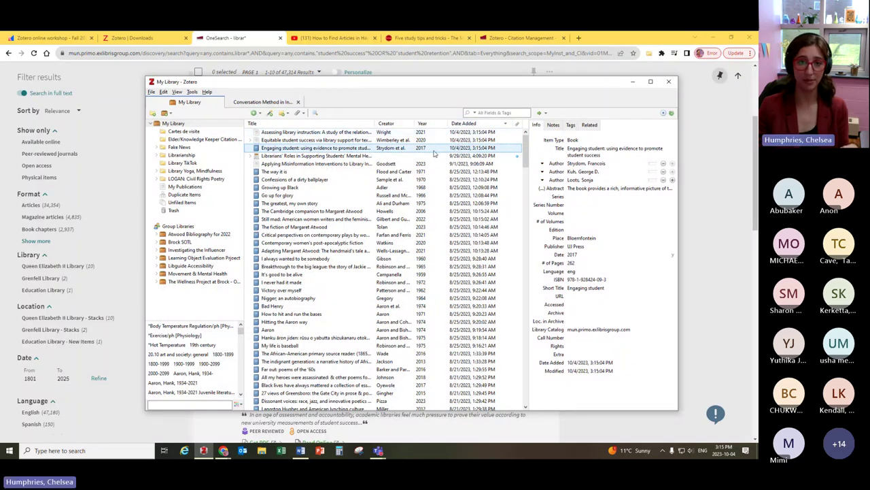
{"action": "left_click", "coordinate": [632, 81]}
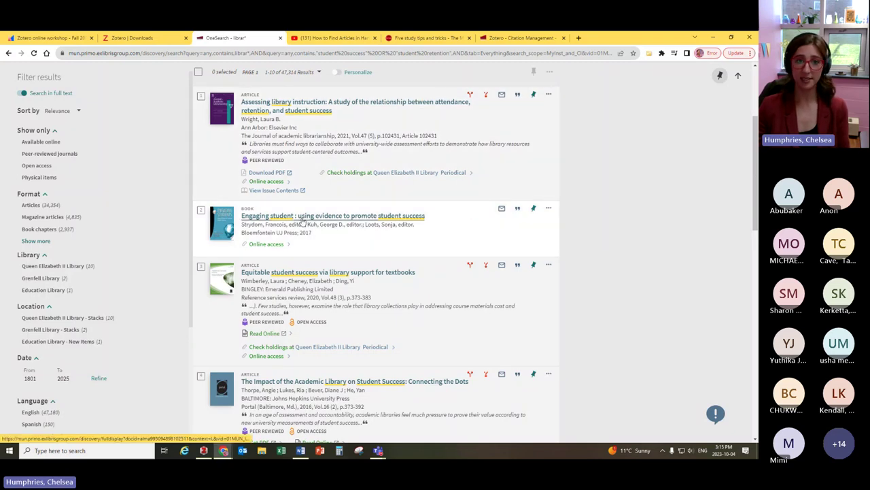
Step: Open the OneSearch record of the book "Engaging student: using evidence to promote student success", save it to Zotero and close the record
{"action": "left_click", "coordinate": [303, 219]}
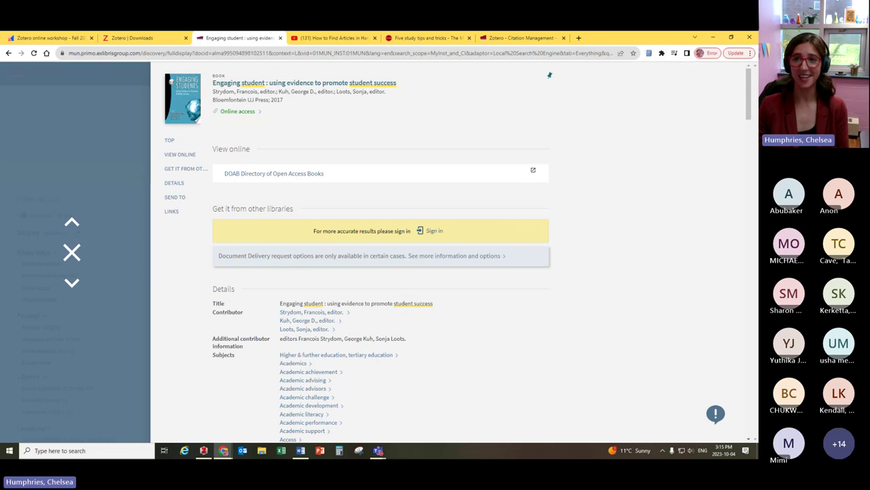
{"action": "left_click", "coordinate": [650, 54]}
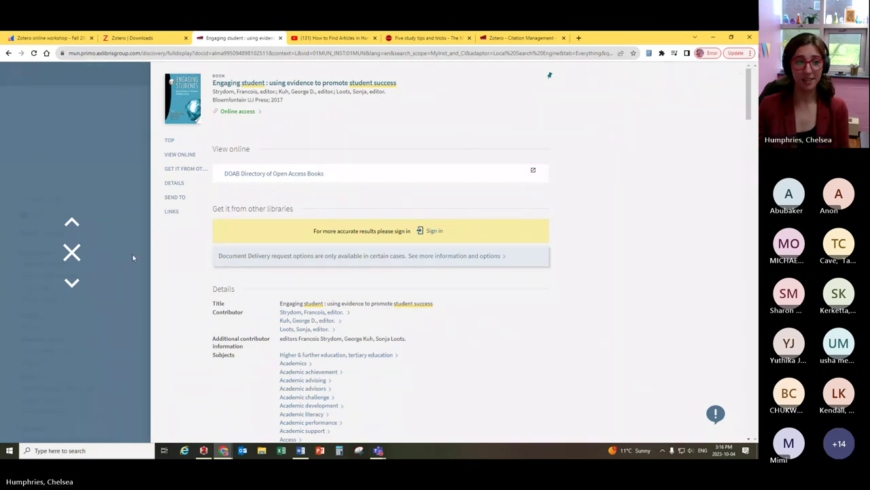
{"action": "left_click", "coordinate": [72, 253]}
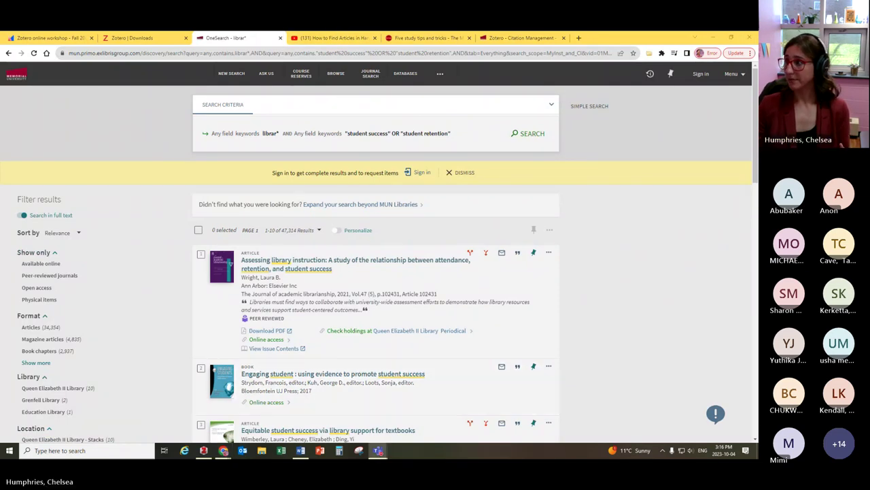
Step: Save the YouTube video "How to Find Articles in Harvard Business Review" to My Library and view its entry in Zotero
{"action": "left_click", "coordinate": [333, 38]}
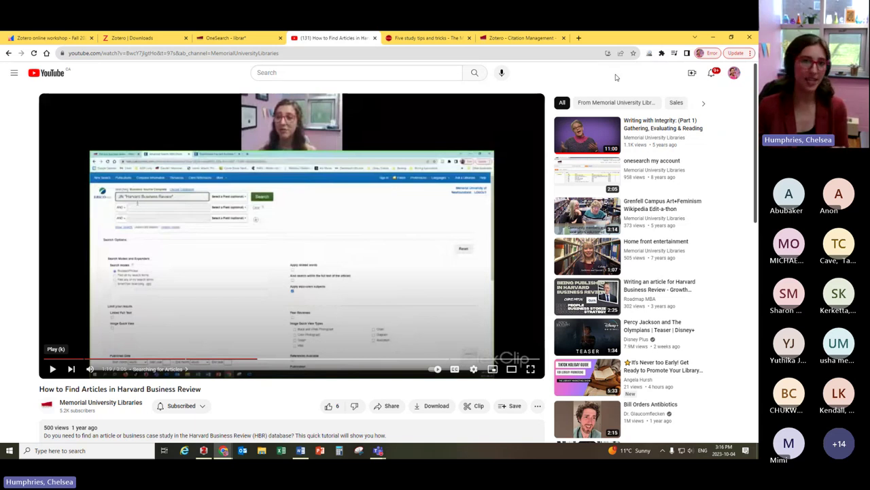
{"action": "left_click", "coordinate": [649, 54]}
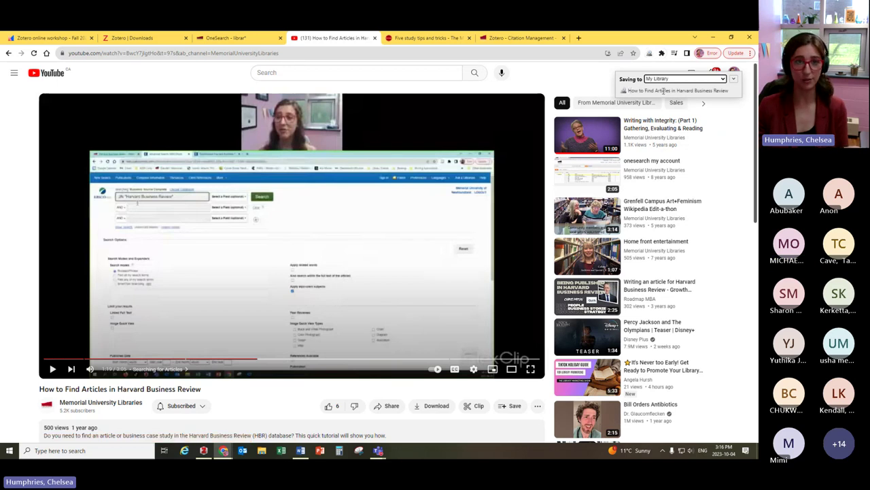
{"action": "left_click", "coordinate": [204, 452]}
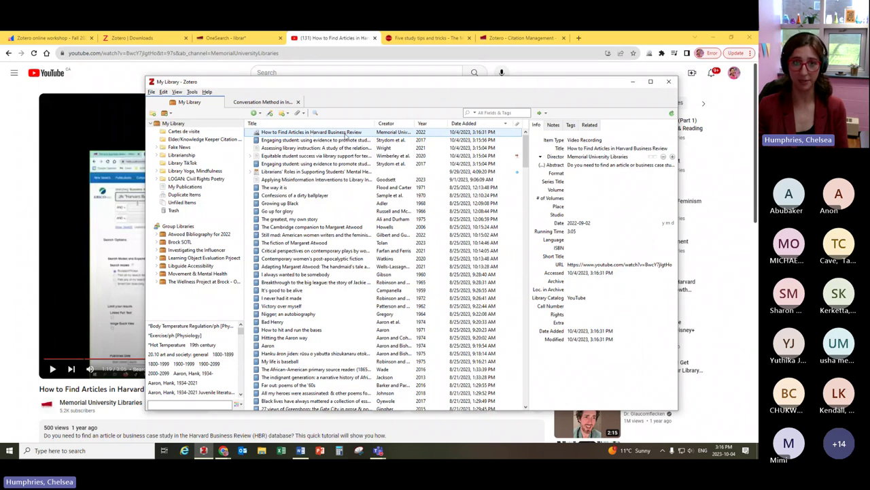
{"action": "left_click", "coordinate": [632, 84]}
Step: Save The Muse web article "Five study tips and tricks" to My Library with Zotero Connector
{"action": "left_click", "coordinate": [411, 37]}
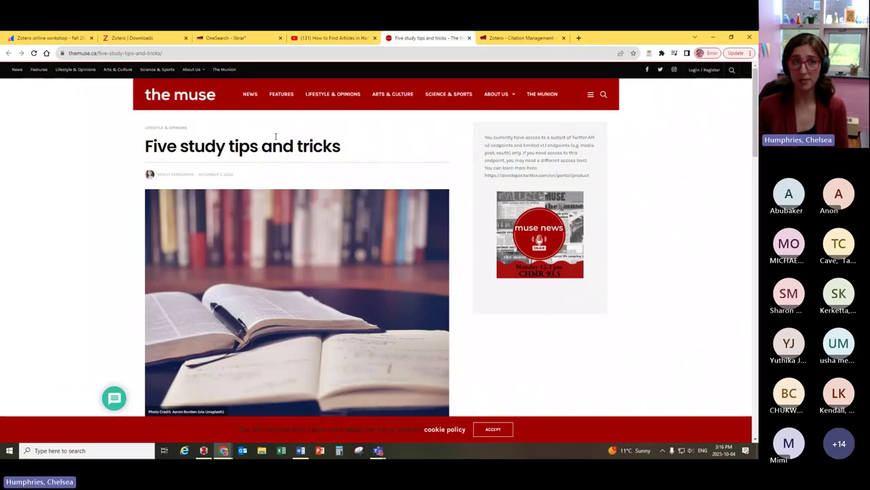
{"action": "left_click", "coordinate": [652, 54]}
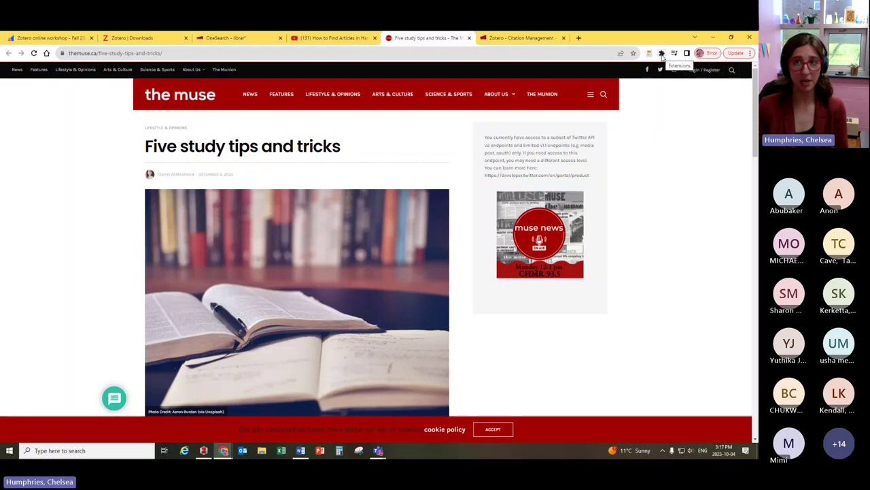
{"action": "left_click", "coordinate": [662, 54]}
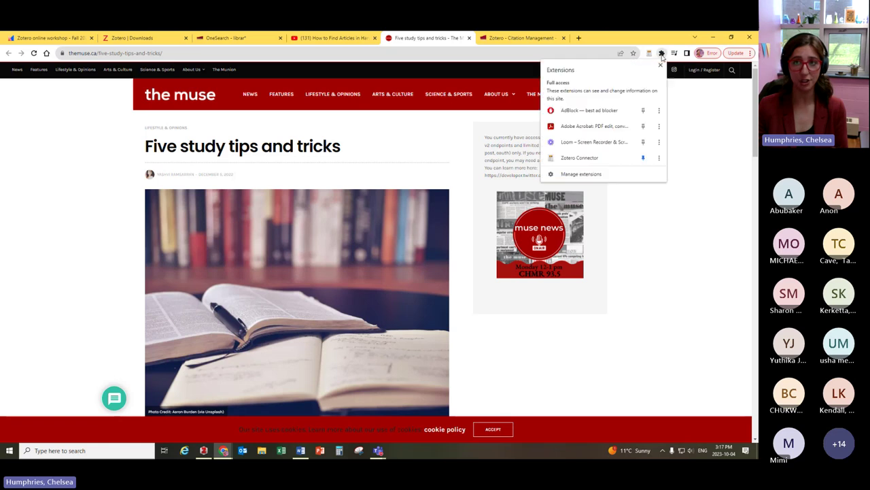
{"action": "left_click", "coordinate": [588, 161]}
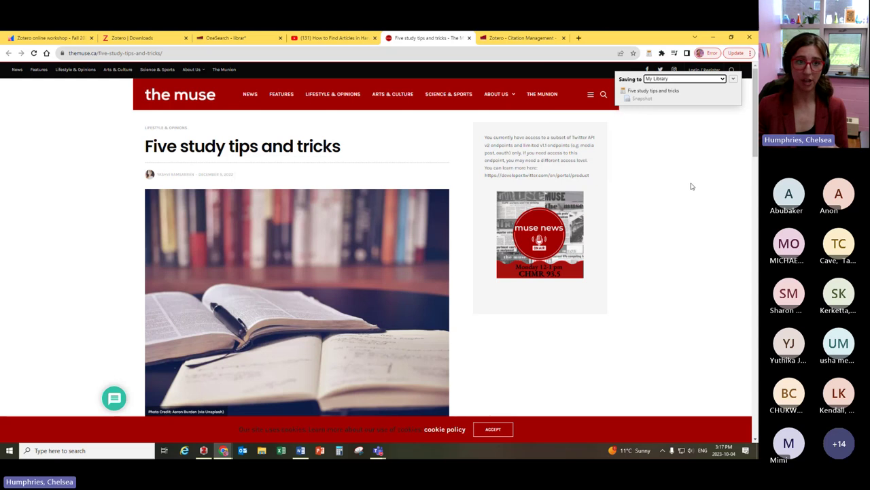
Step: Switch to Zotero to view the saved article's entry and the Librarianship collection, and return to the article in the browser
{"action": "left_click", "coordinate": [203, 451]}
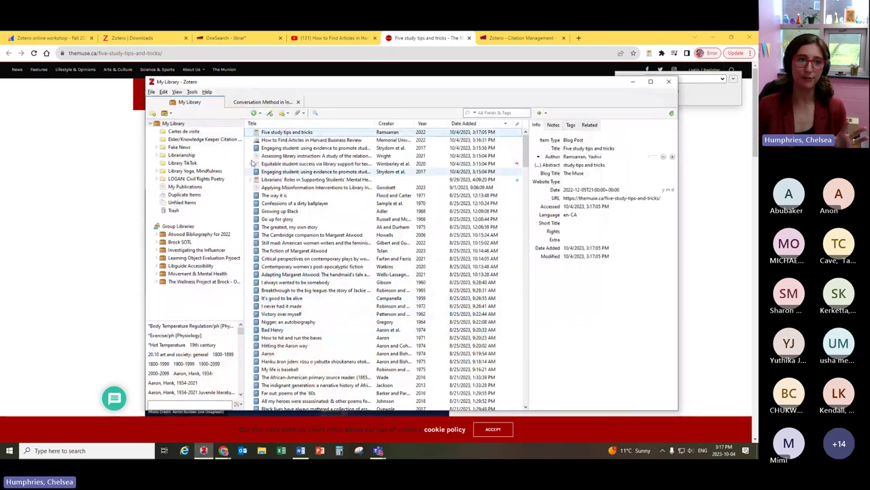
{"action": "left_click", "coordinate": [181, 155]}
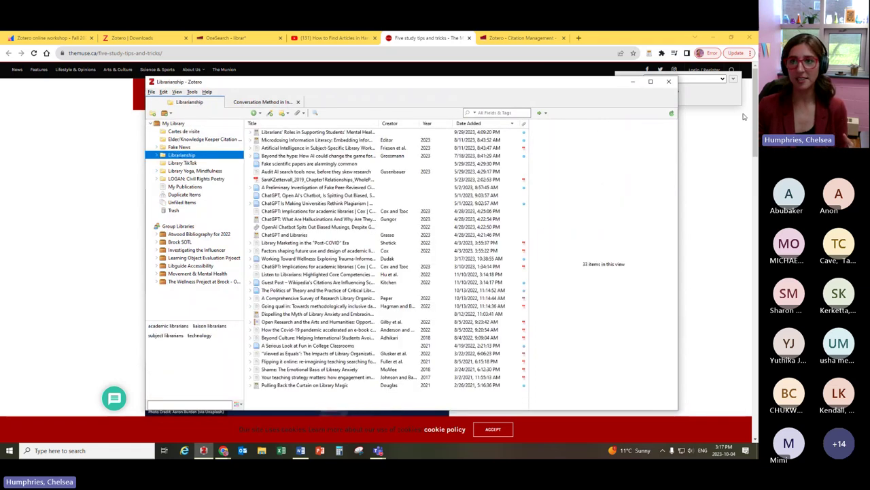
{"action": "left_click", "coordinate": [612, 40]}
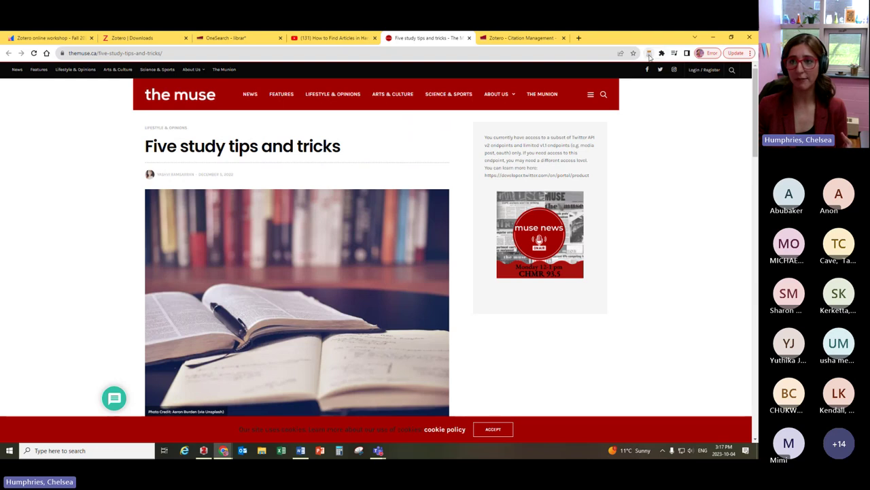
Step: Reopen the Zotero Connector for the Muse article and view the available save destinations, keeping My Library selected
{"action": "left_click", "coordinate": [649, 54]}
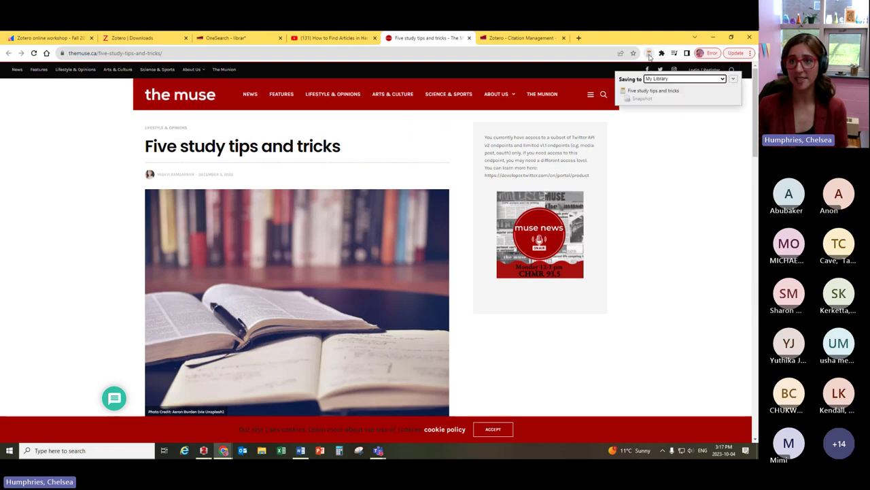
{"action": "left_click", "coordinate": [666, 79]}
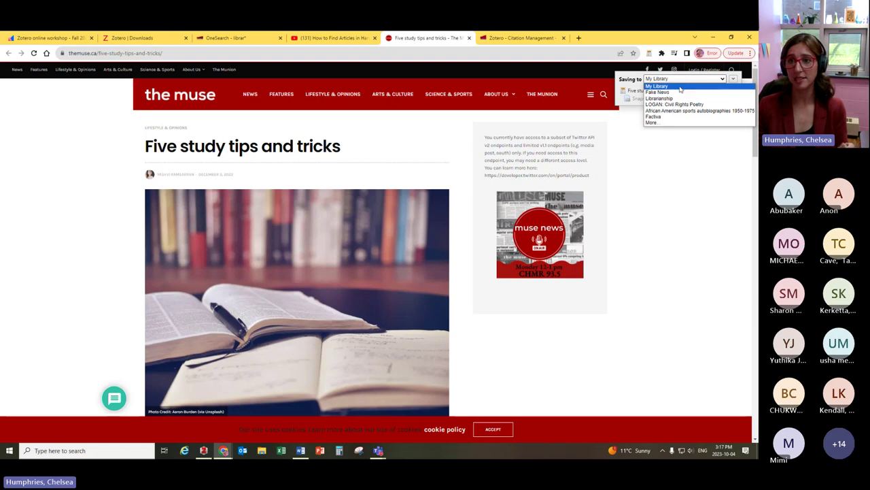
{"action": "left_click", "coordinate": [678, 89]}
{"action": "left_click", "coordinate": [680, 79]}
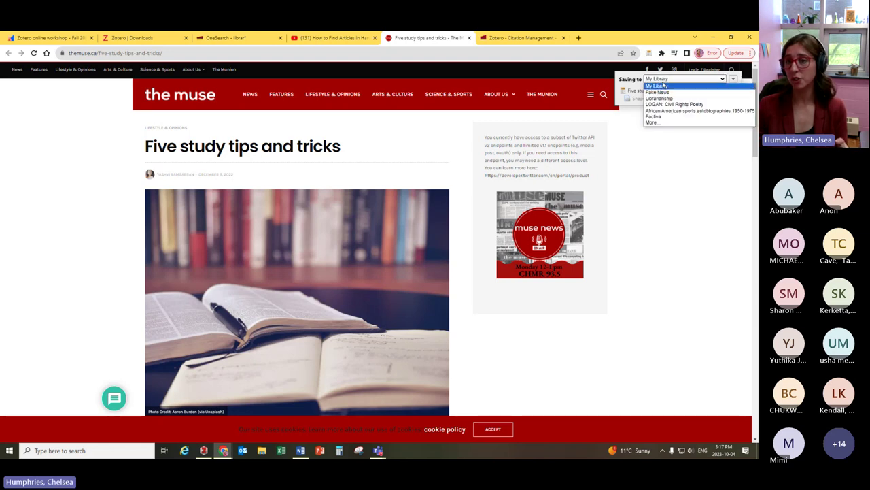
{"action": "left_click", "coordinate": [663, 176]}
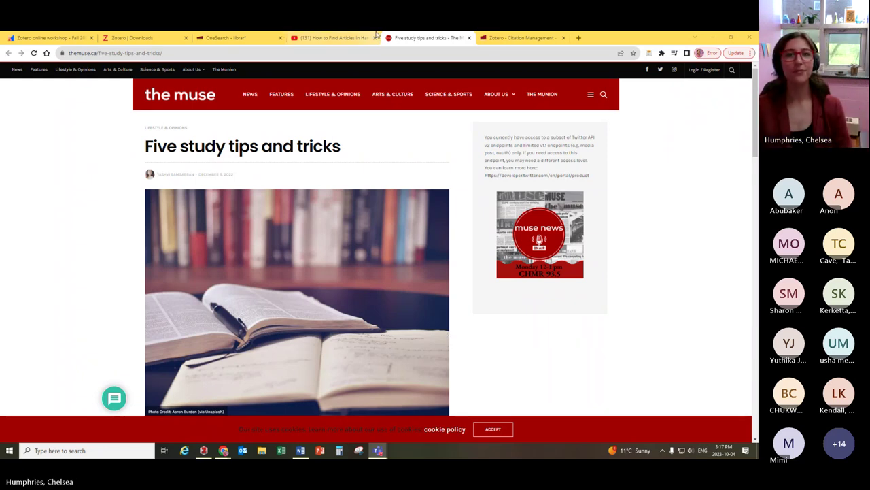
Step: Return to the Mentimeter presentation and review the slides on saving from the browser, up to the activity on adding material to Zotero
{"action": "left_click", "coordinate": [42, 37]}
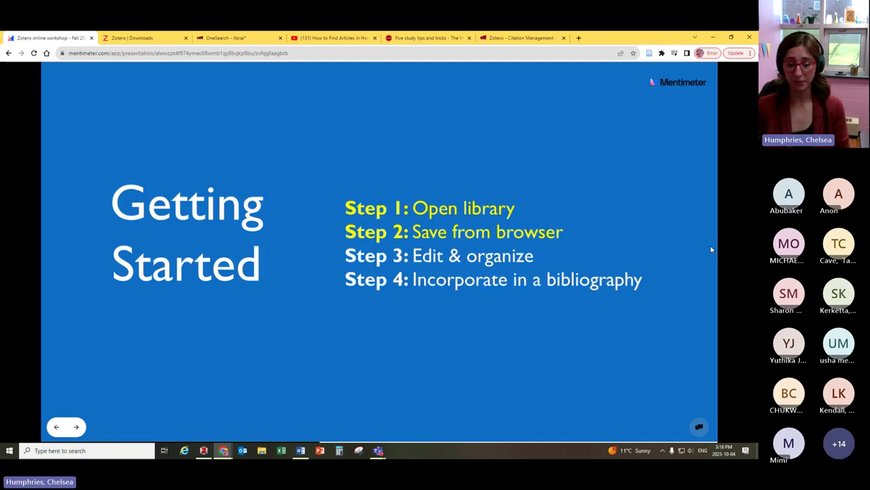
{"action": "key", "text": "Right"}
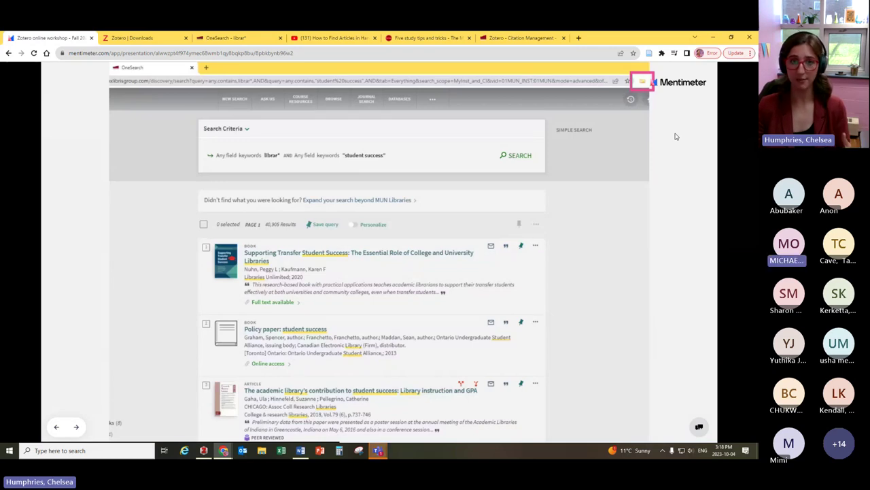
{"action": "key", "text": "Right"}
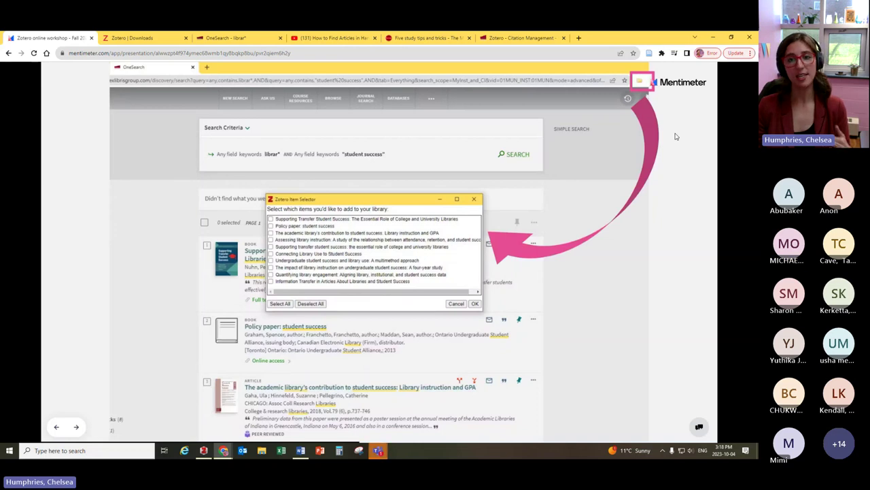
{"action": "key", "text": "Right"}
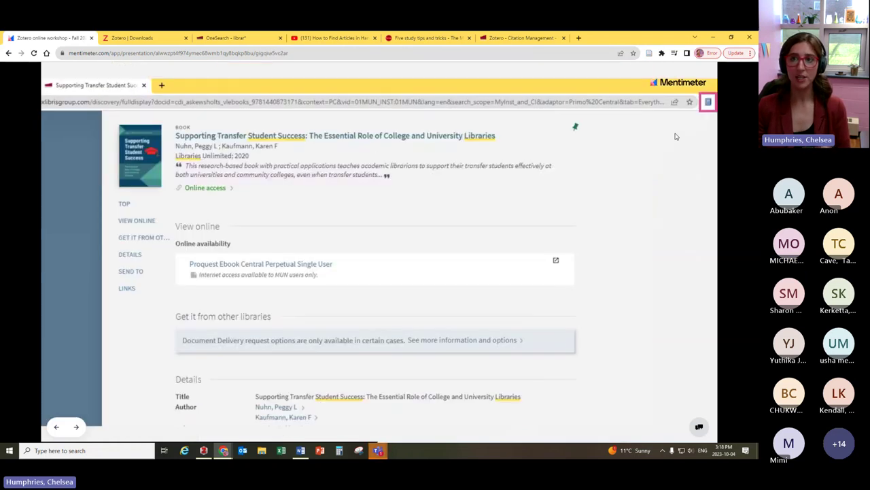
{"action": "key", "text": "Right"}
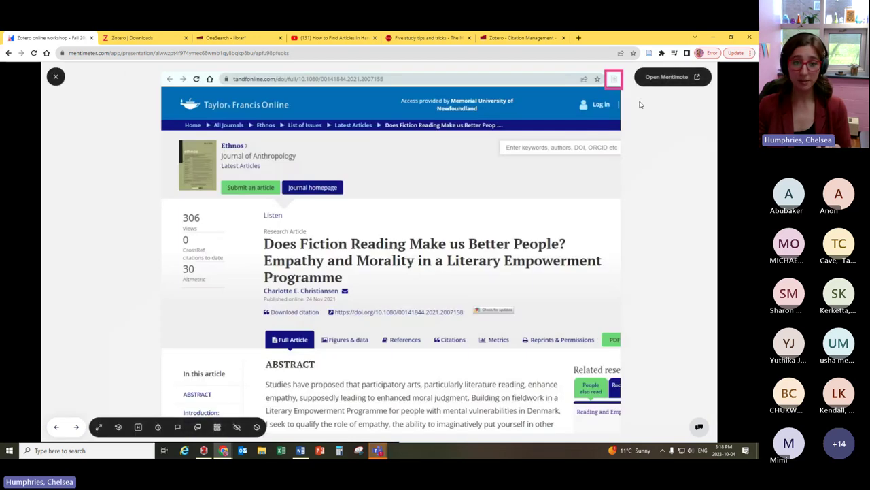
{"action": "key", "text": "Right"}
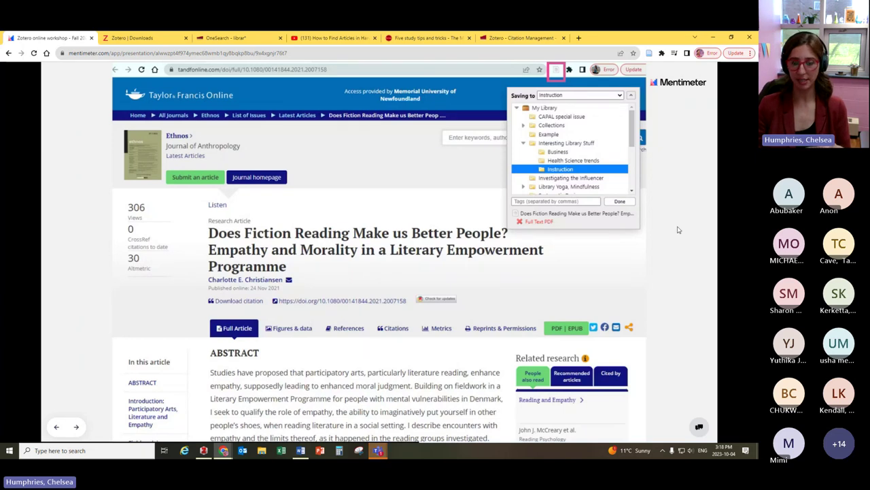
{"action": "key", "text": "Right"}
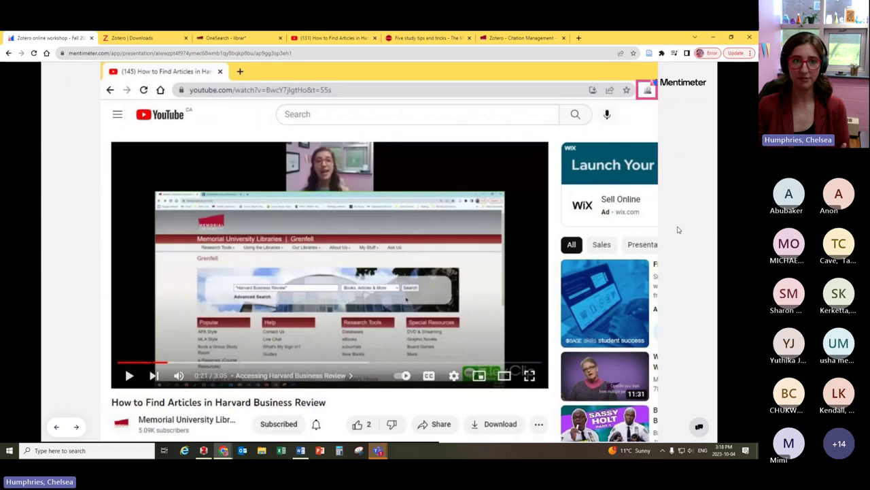
{"action": "key", "text": "Right"}
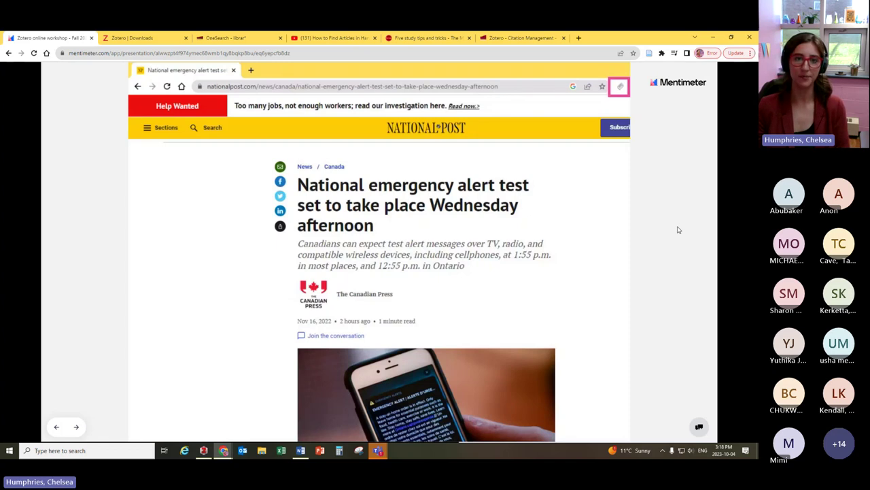
{"action": "key", "text": "Right"}
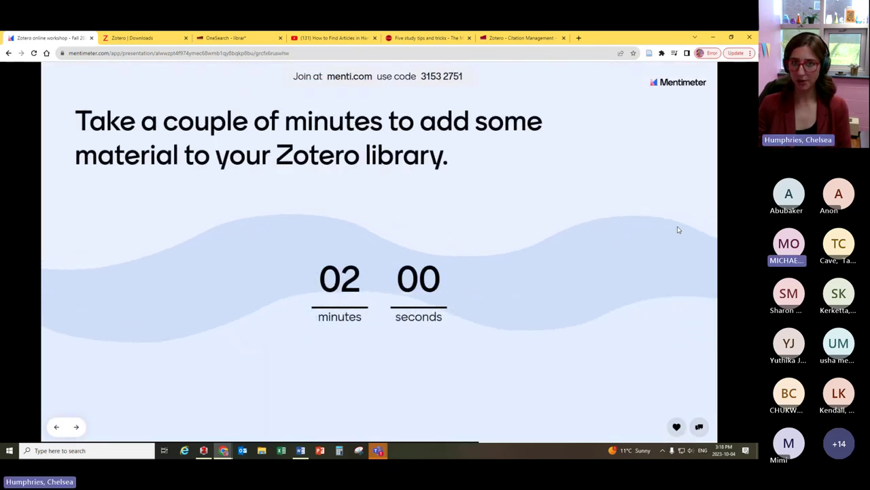
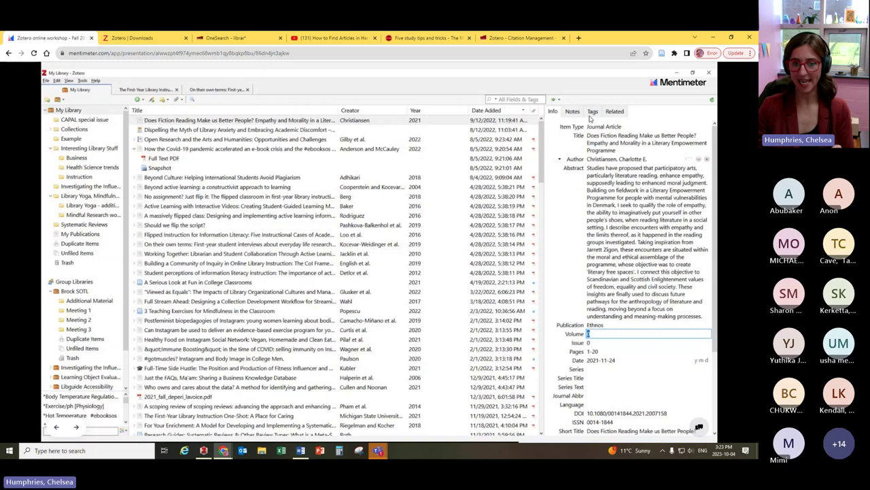
Step: Switch to Zotero, select "Five study tips and tricks" in My Library and change its item type to Newspaper Article
{"action": "left_click", "coordinate": [203, 450]}
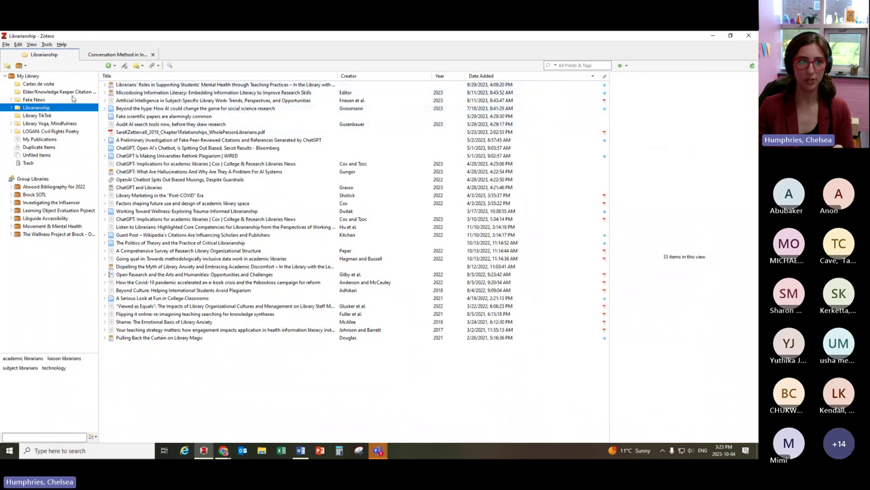
{"action": "left_click", "coordinate": [30, 76]}
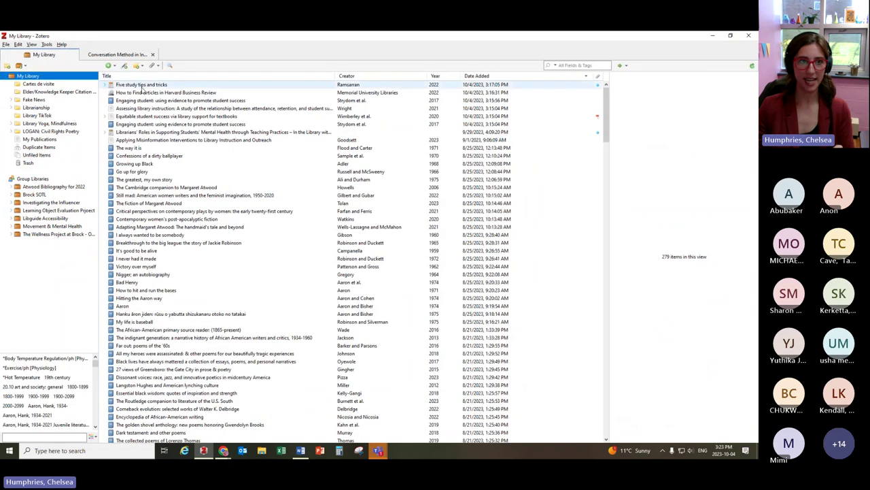
{"action": "left_click", "coordinate": [143, 92]}
{"action": "left_click", "coordinate": [142, 85]}
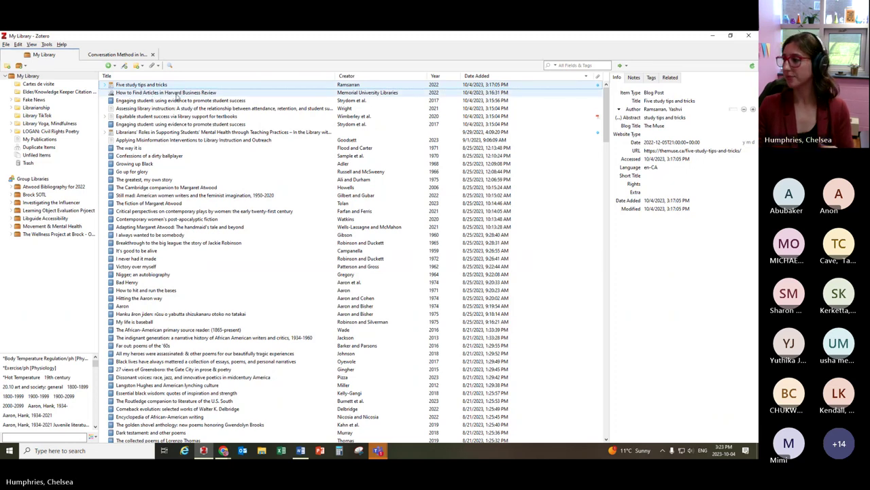
{"action": "left_click", "coordinate": [661, 93]}
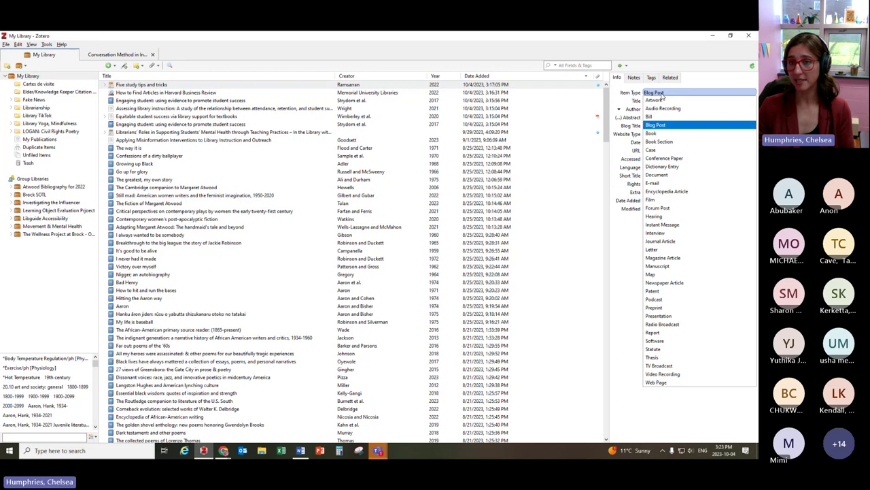
{"action": "left_click", "coordinate": [665, 283]}
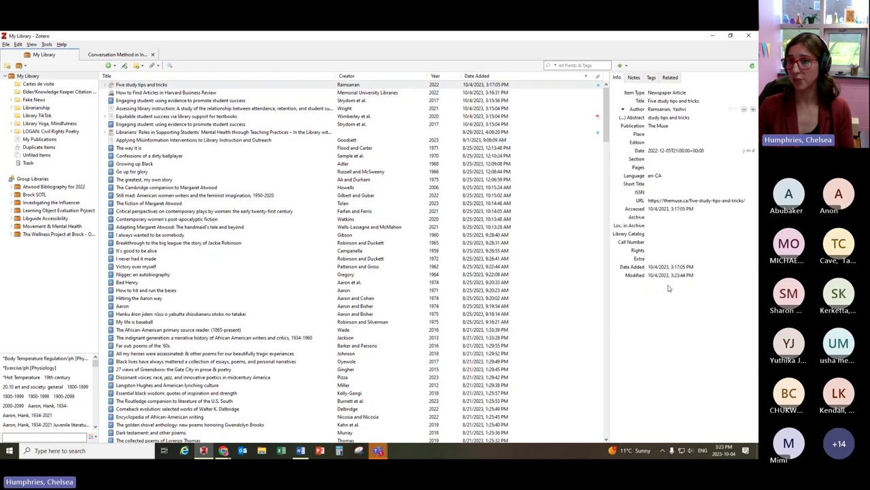
Step: Open the title, author, publication and date fields of "Five study tips and tricks" for editing in turn, and leave them
{"action": "left_click", "coordinate": [672, 102]}
{"action": "left_click", "coordinate": [670, 110]}
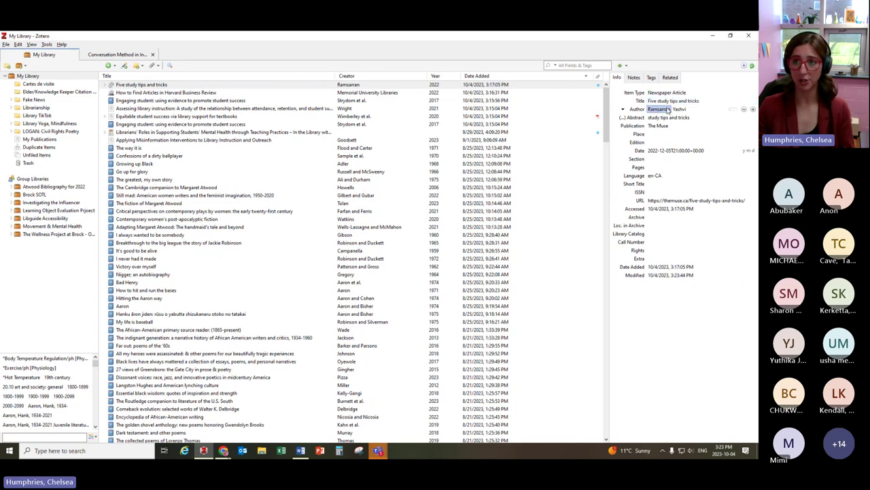
{"action": "left_click", "coordinate": [657, 152]}
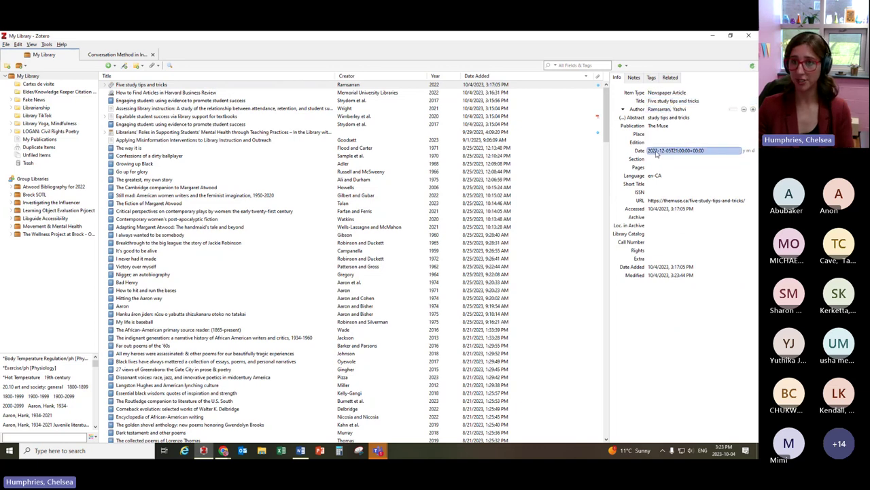
{"action": "left_click", "coordinate": [658, 110]}
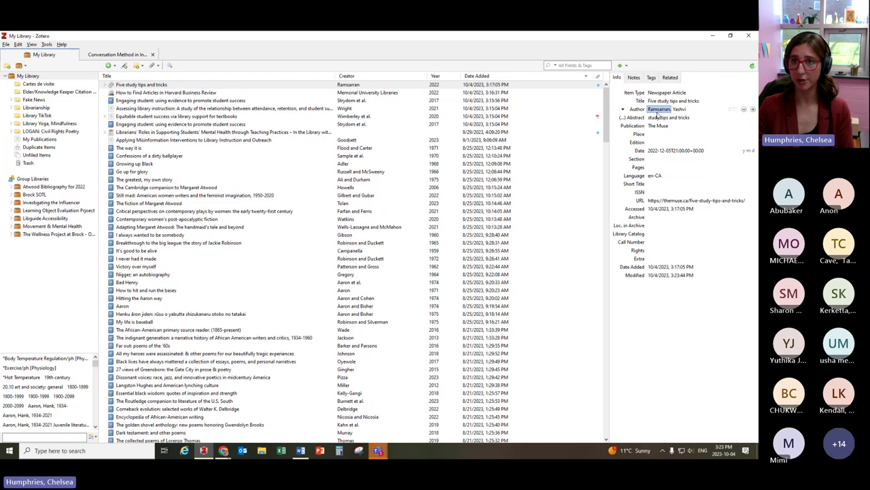
{"action": "left_click", "coordinate": [659, 127]}
{"action": "left_click", "coordinate": [657, 150]}
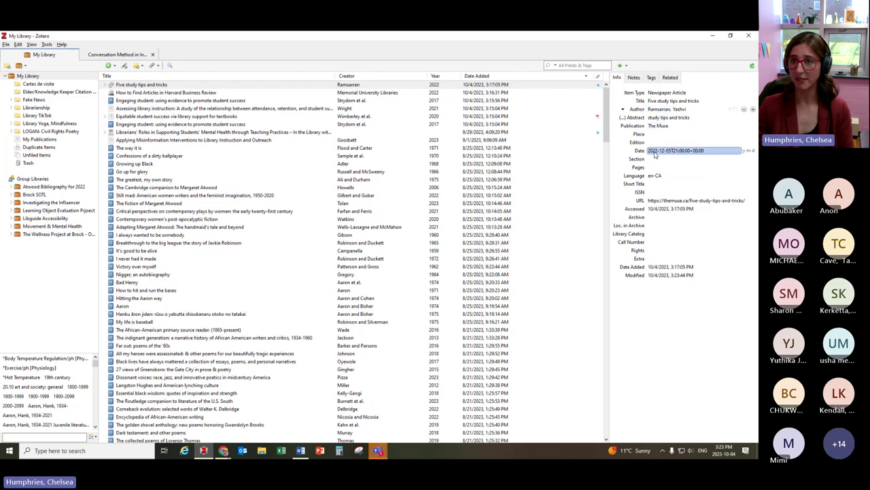
{"action": "left_click", "coordinate": [635, 131]}
Step: Add a note reading "This is important!" to "Five study tips and tricks" and reselect the article
{"action": "left_click", "coordinate": [633, 79]}
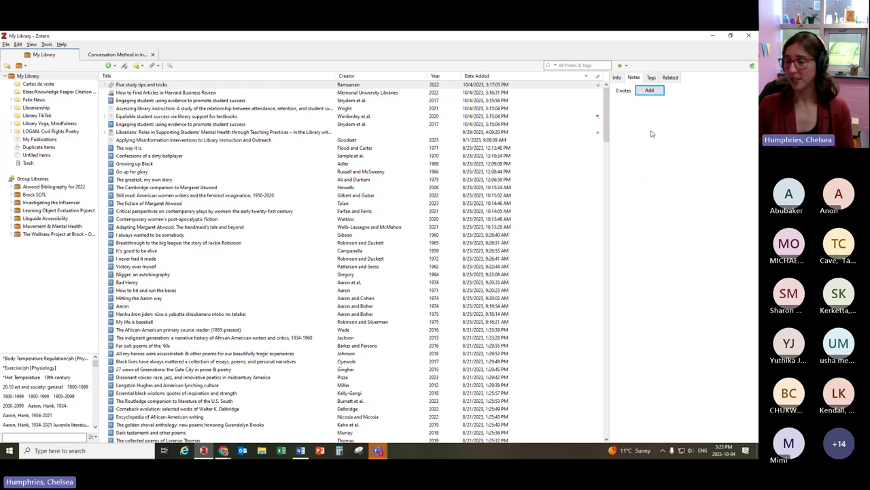
{"action": "left_click", "coordinate": [658, 90]}
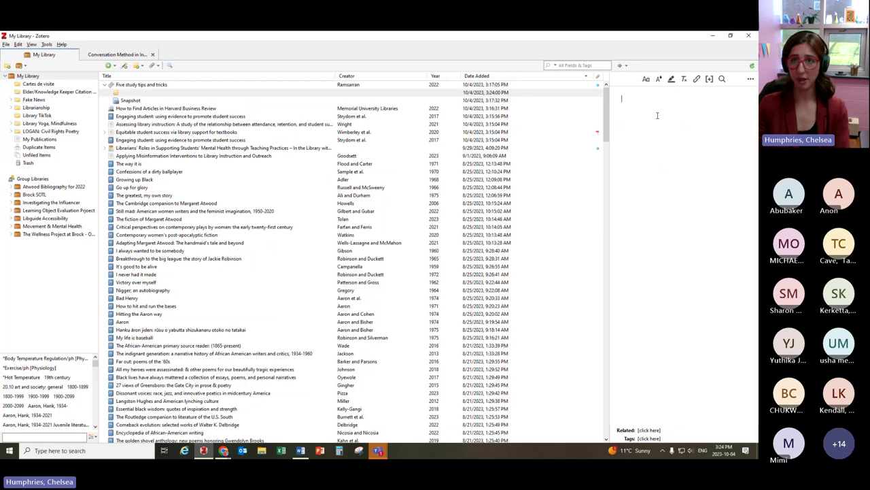
{"action": "type", "text": "This is"}
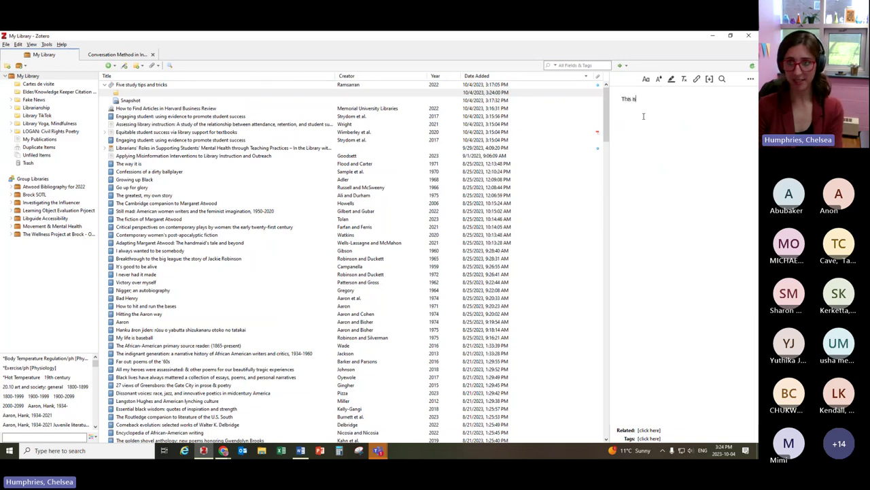
{"action": "type", "text": " important!"}
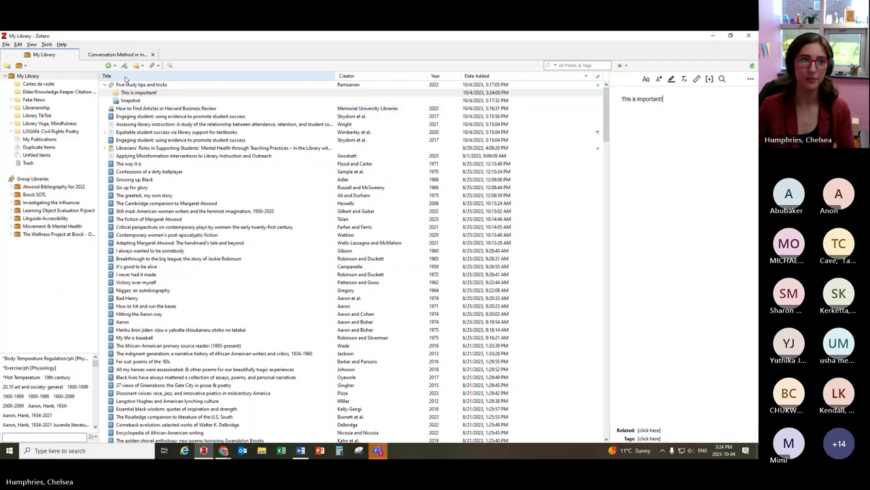
{"action": "left_click", "coordinate": [128, 86]}
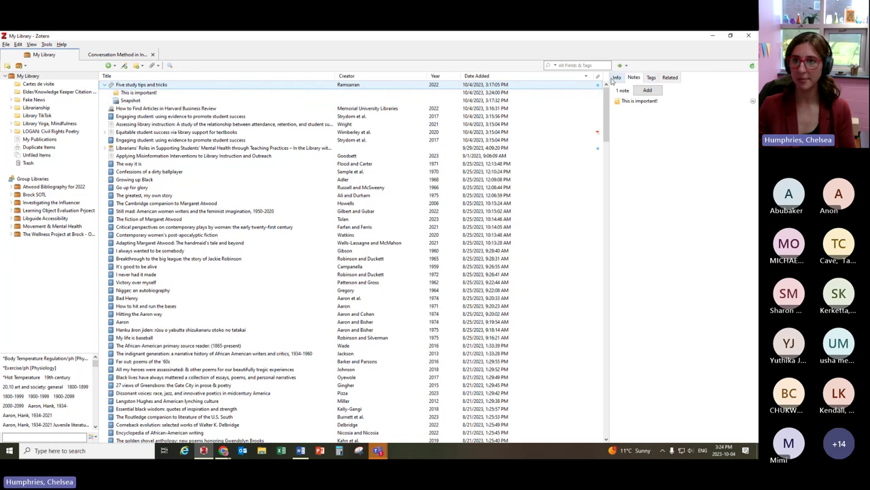
Step: Show the tags of the most recently saved "Engaging student" book and remove the first seven, from Academic achievement through Academic performance
{"action": "left_click", "coordinate": [652, 79]}
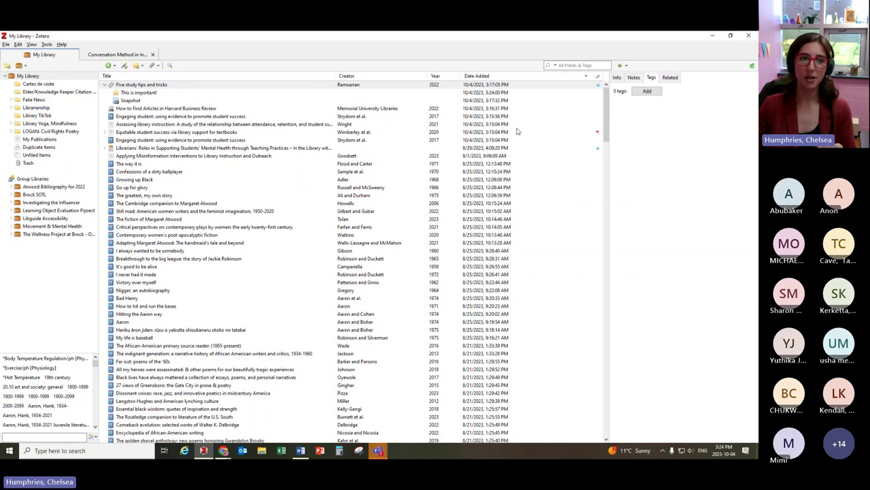
{"action": "left_click", "coordinate": [162, 119]}
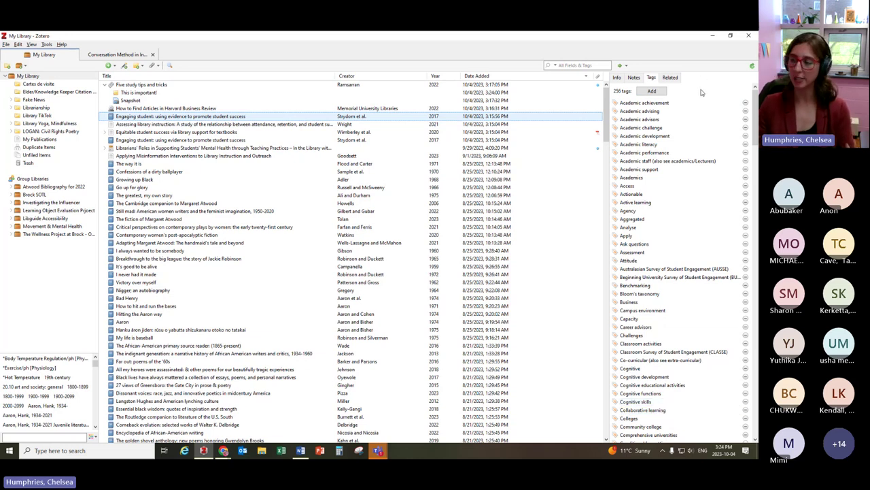
{"action": "left_click", "coordinate": [745, 103]}
{"action": "left_click", "coordinate": [746, 104]}
{"action": "left_click", "coordinate": [746, 103]}
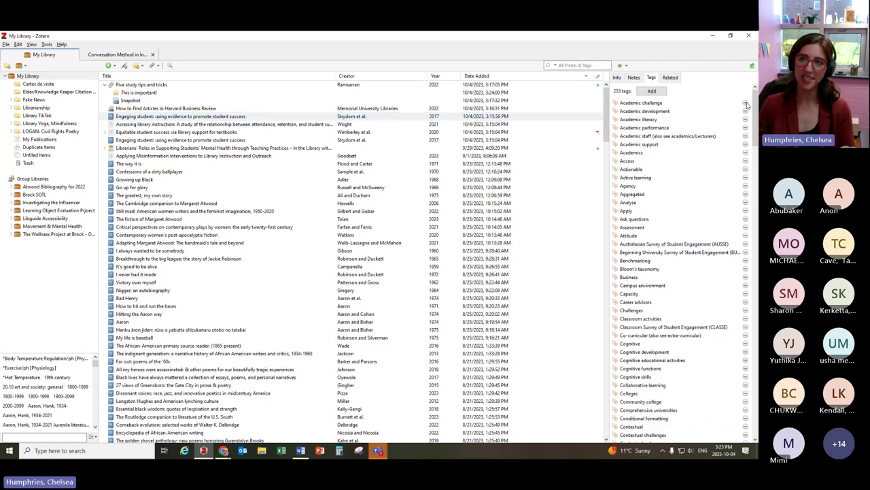
{"action": "left_click", "coordinate": [746, 104]}
{"action": "left_click", "coordinate": [746, 104]}
{"action": "left_click", "coordinate": [746, 103]}
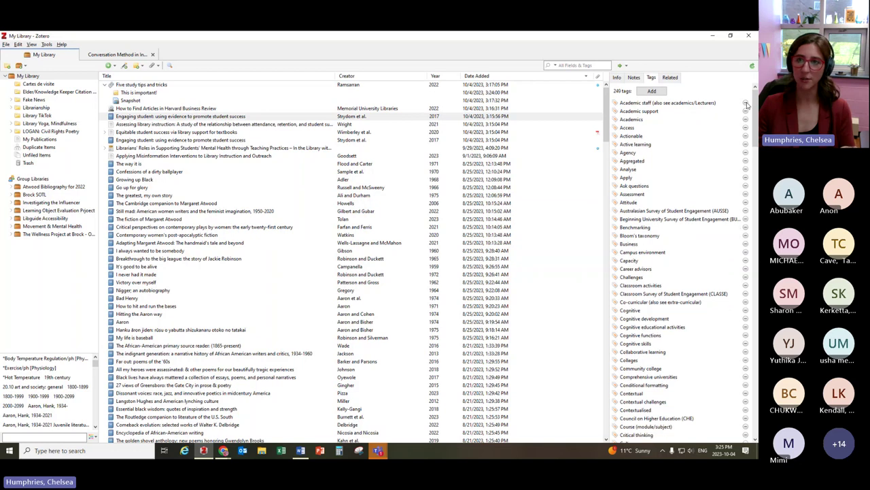
Step: Remove five more tags from the "Engaging student" book, from Academic staff (also see academics/Lecturers) through Actionable
{"action": "left_click", "coordinate": [746, 103]}
{"action": "left_click", "coordinate": [746, 103]}
{"action": "left_click", "coordinate": [746, 104]}
{"action": "left_click", "coordinate": [746, 103]}
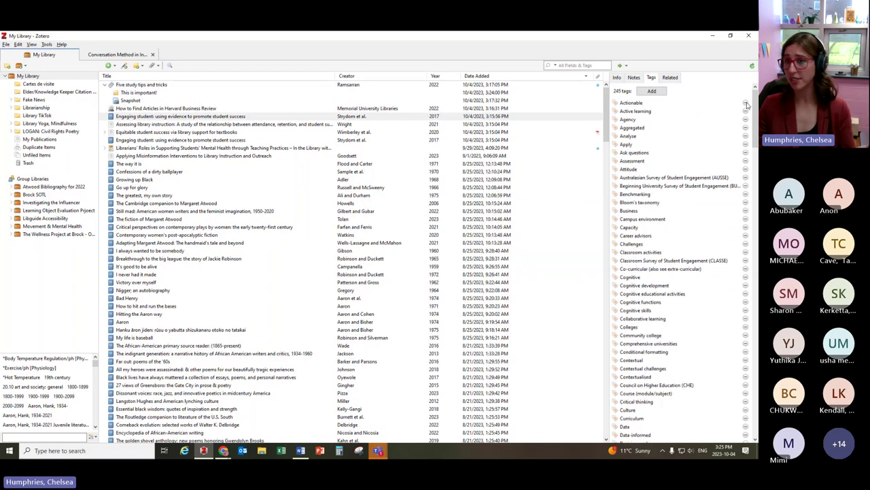
{"action": "left_click", "coordinate": [746, 104]}
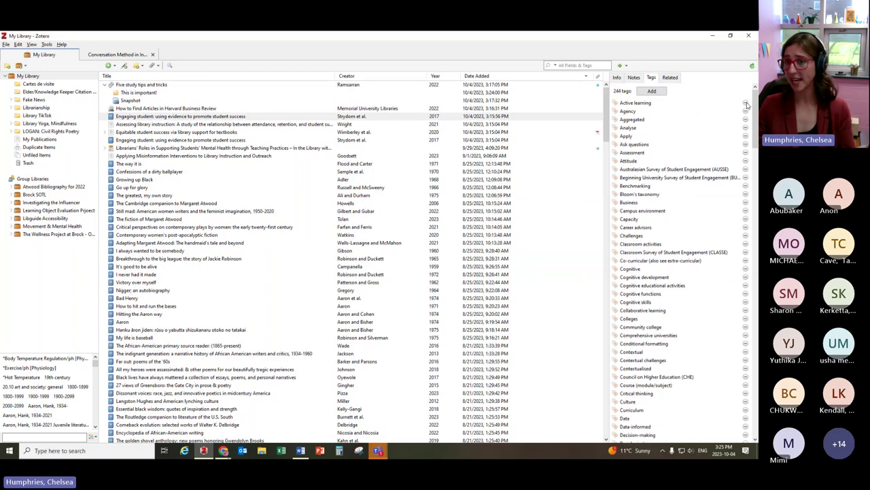
Step: Add the tag "Important" to the "Engaging student" book and locate it in the item's alphabetical tag list
{"action": "left_click", "coordinate": [657, 91]}
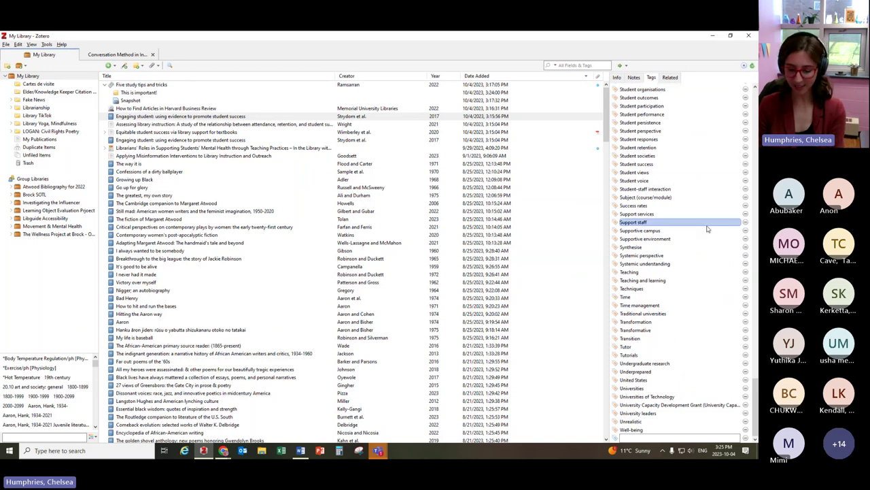
{"action": "type", "text": "Impor"}
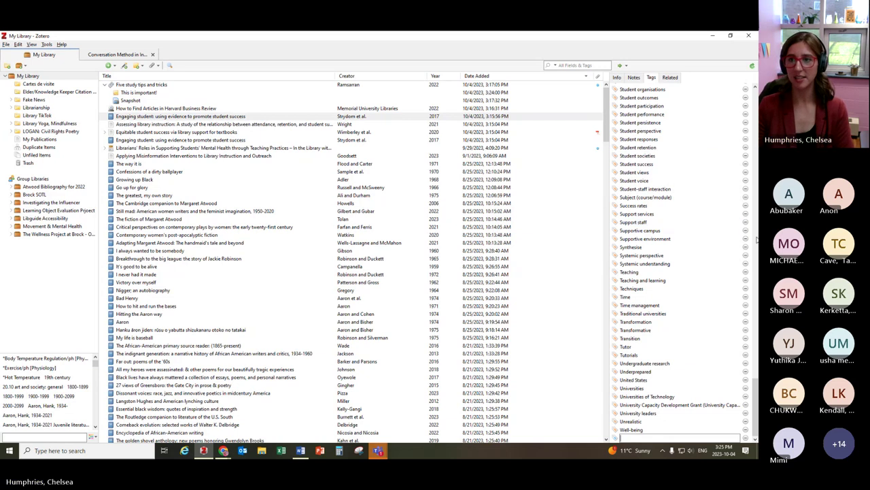
{"action": "scroll", "coordinate": [757, 239], "scroll_direction": "up", "scroll_amount": 10}
{"action": "scroll", "coordinate": [756, 239], "scroll_direction": "up", "scroll_amount": 10}
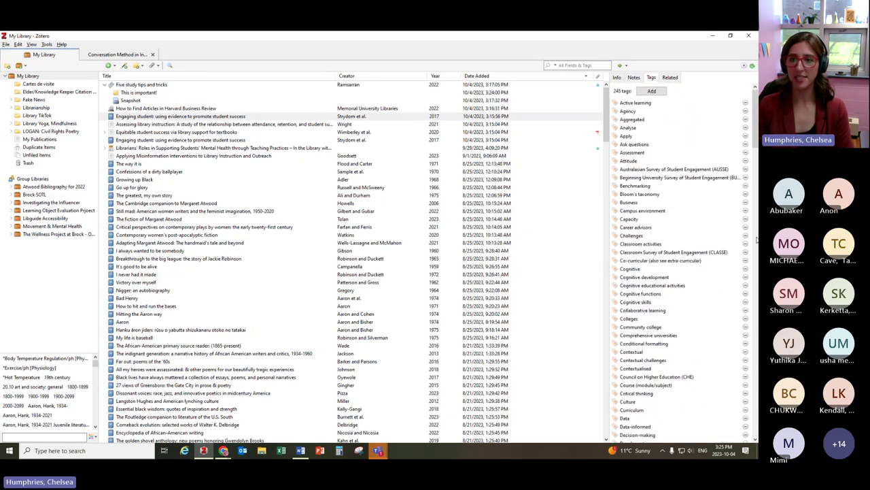
{"action": "scroll", "coordinate": [751, 202], "scroll_direction": "down", "scroll_amount": 10}
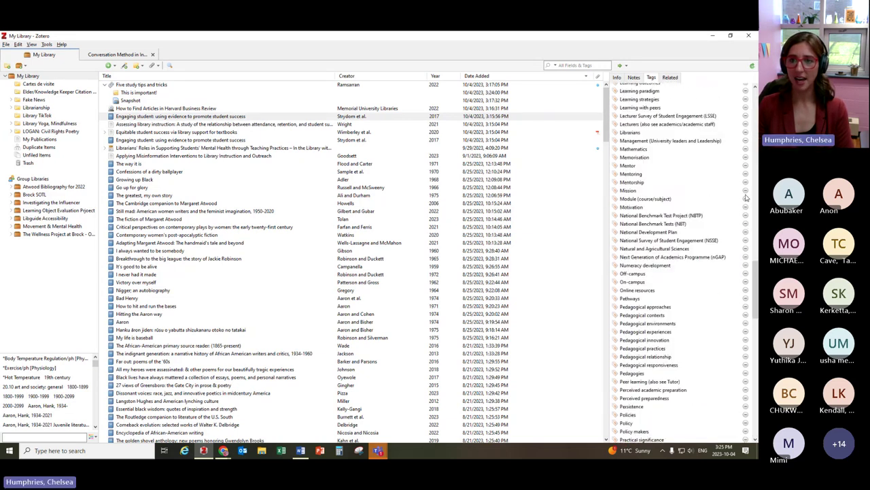
{"action": "scroll", "coordinate": [745, 199], "scroll_direction": "up", "scroll_amount": 10}
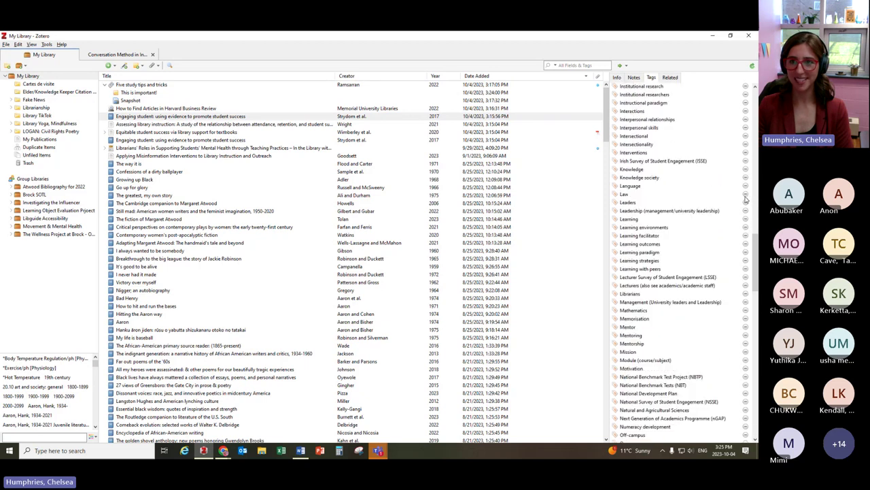
{"action": "scroll", "coordinate": [746, 199], "scroll_direction": "up", "scroll_amount": 3}
{"action": "left_click", "coordinate": [630, 180]}
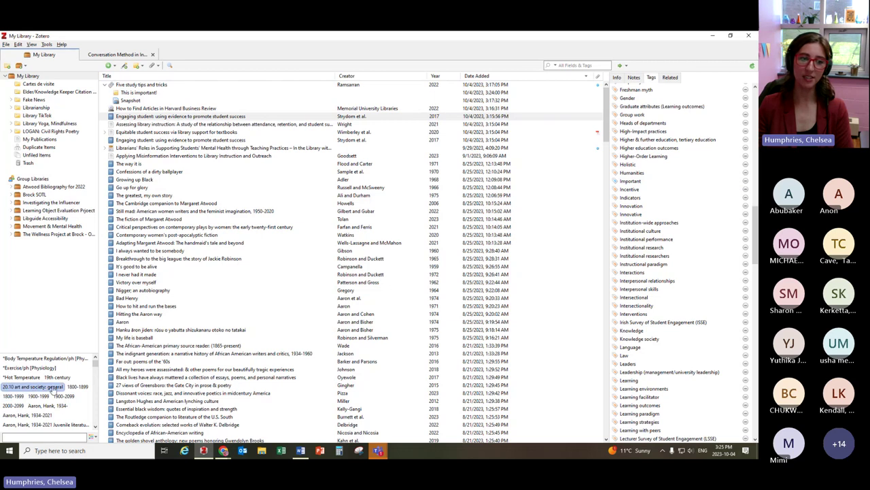
Step: Search the library's tags for "important", filter the items by the Important tag, and clear the tag search and selection
{"action": "left_click", "coordinate": [43, 436]}
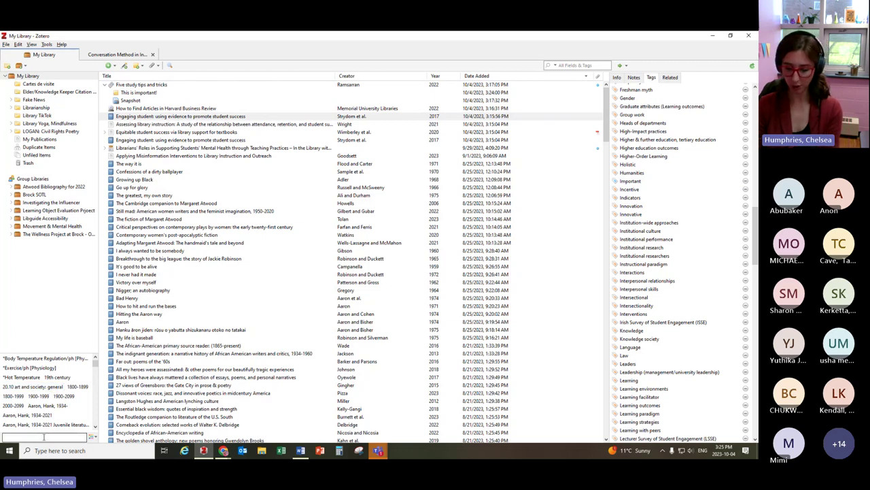
{"action": "type", "text": "important"}
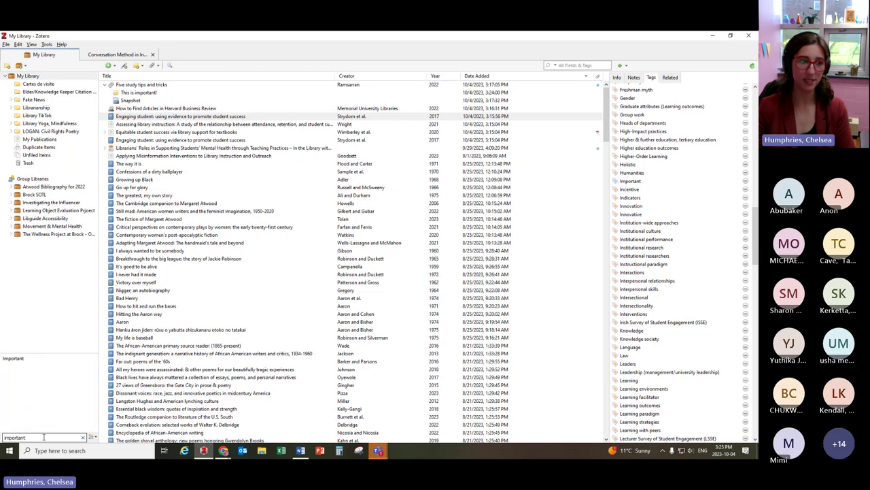
{"action": "left_click", "coordinate": [23, 360]}
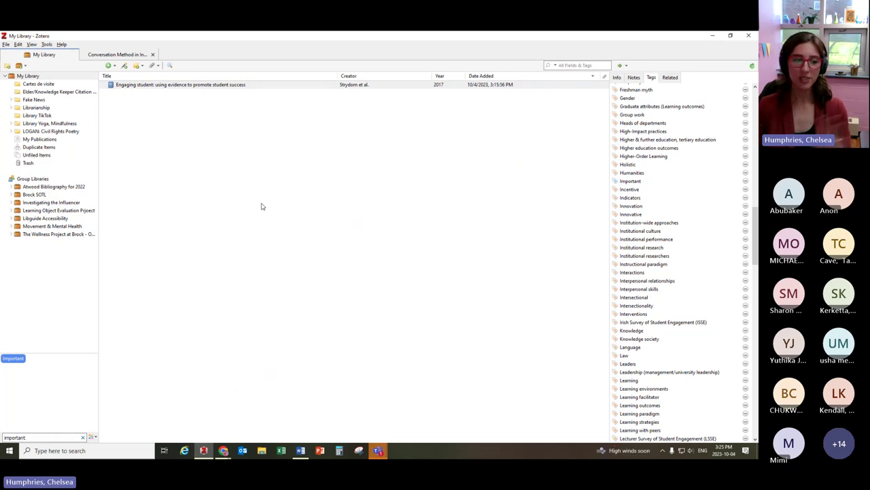
{"action": "left_click", "coordinate": [82, 437]}
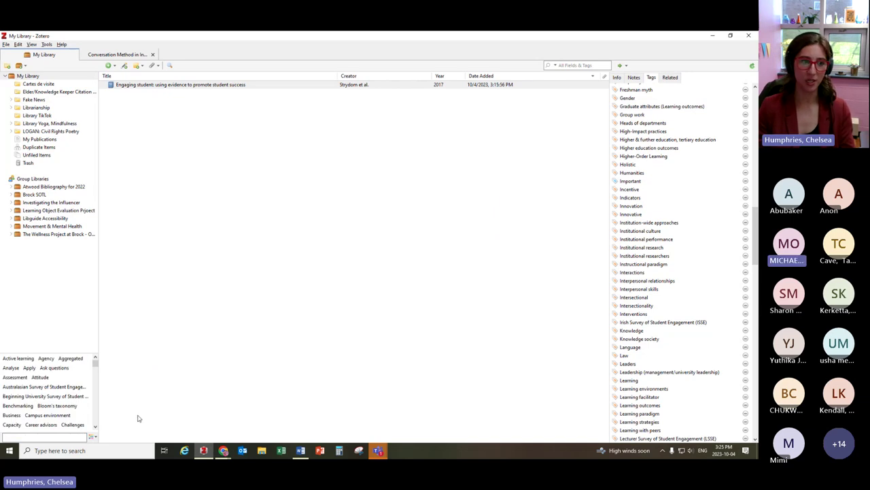
{"action": "left_click", "coordinate": [93, 438]}
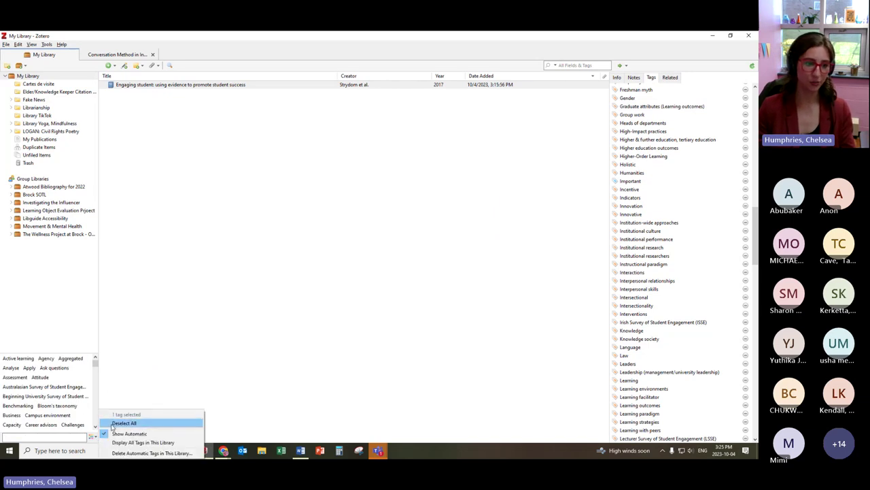
{"action": "left_click", "coordinate": [113, 424]}
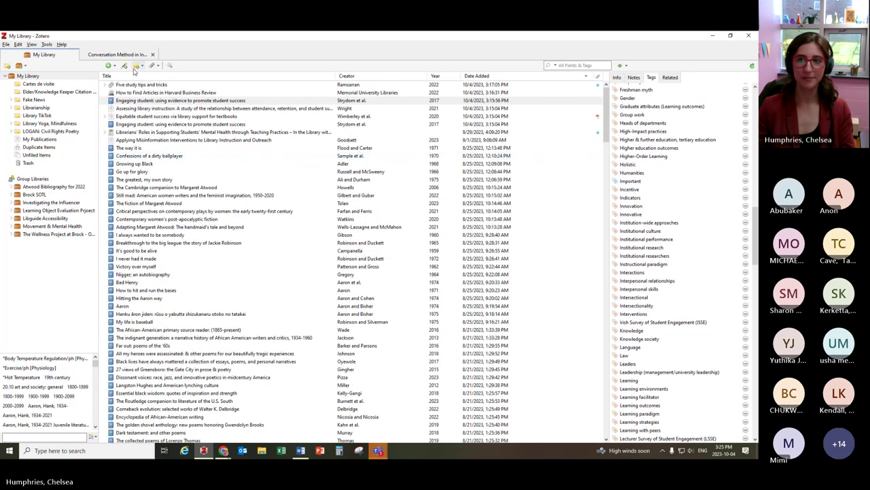
Step: Open the related-item picker for the "Engaging student" book, cancel it, and return to the book's bibliographic details
{"action": "left_click", "coordinate": [670, 78]}
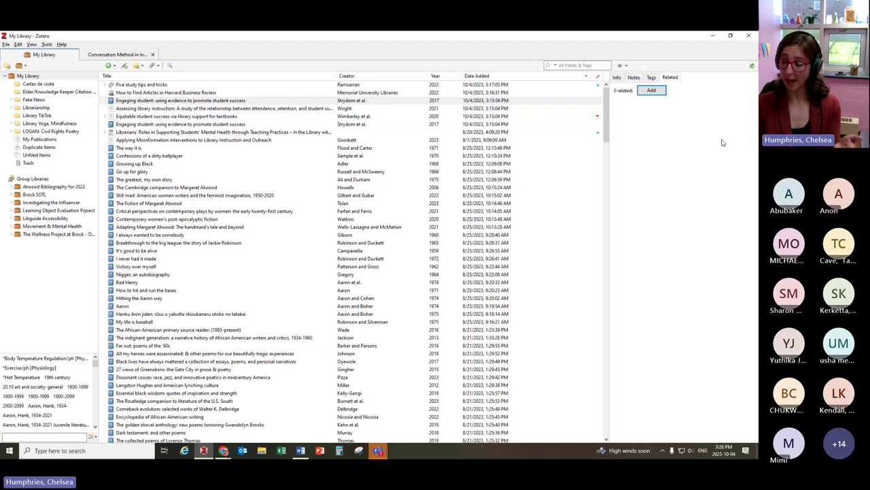
{"action": "left_click", "coordinate": [653, 93]}
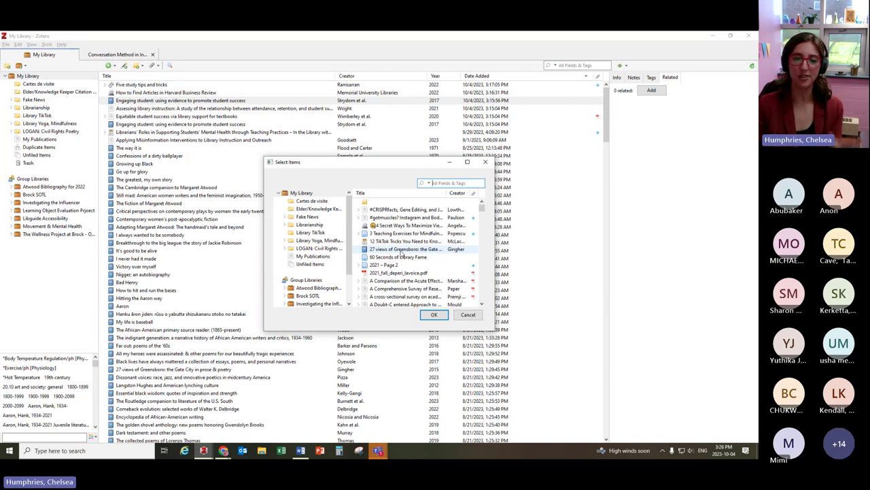
{"action": "left_click", "coordinate": [468, 314]}
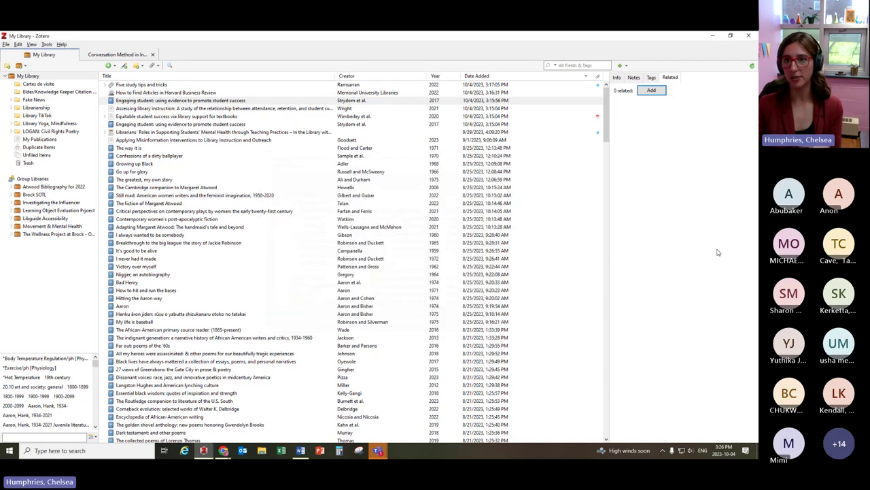
{"action": "left_click", "coordinate": [651, 77]}
{"action": "left_click", "coordinate": [634, 78]}
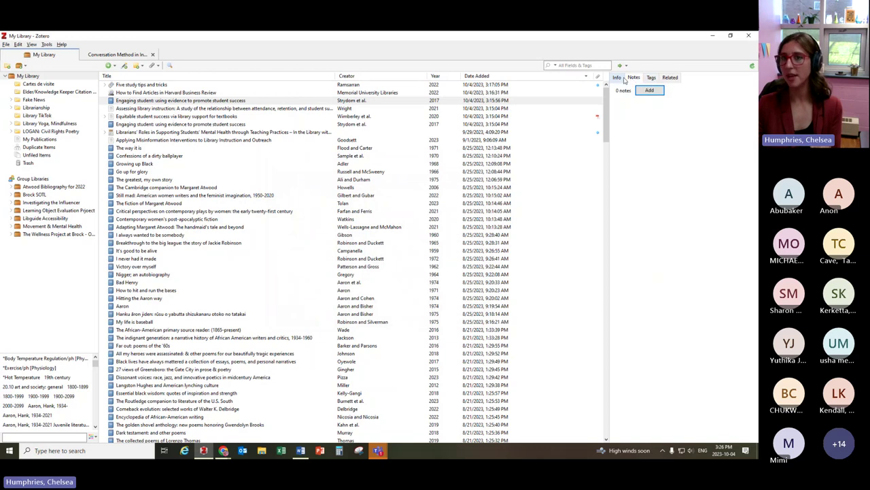
{"action": "left_click", "coordinate": [618, 77]}
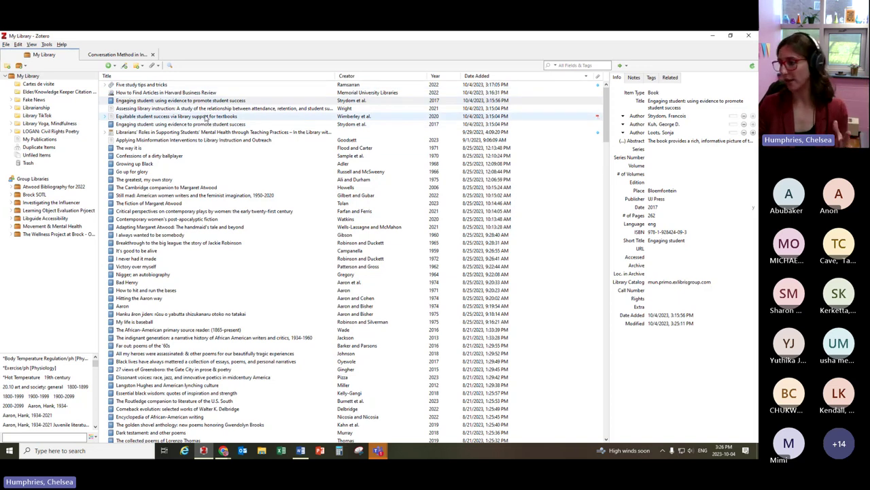
Step: Review the bibliographic details of the most recently saved items one after another, finishing on "Five study tips and tricks"
{"action": "left_click", "coordinate": [156, 87]}
{"action": "left_click", "coordinate": [156, 93]}
{"action": "left_click", "coordinate": [156, 101]}
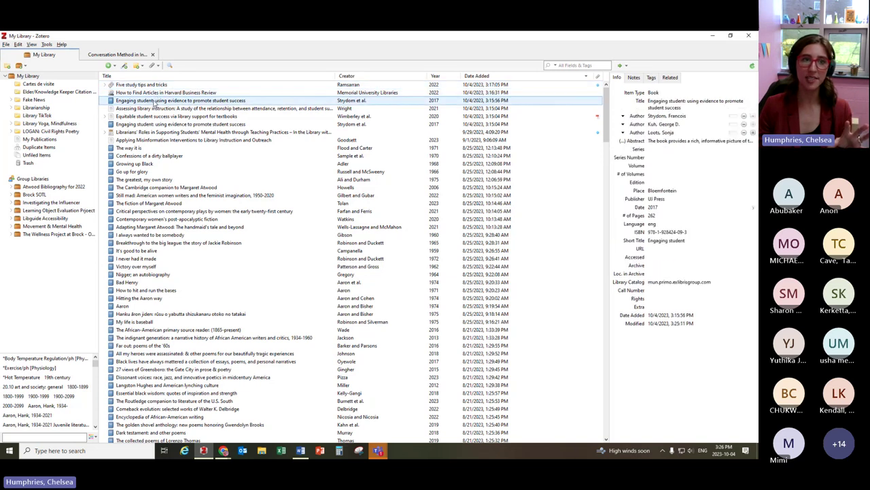
{"action": "left_click", "coordinate": [155, 109]}
{"action": "left_click", "coordinate": [156, 117]}
{"action": "left_click", "coordinate": [156, 123]}
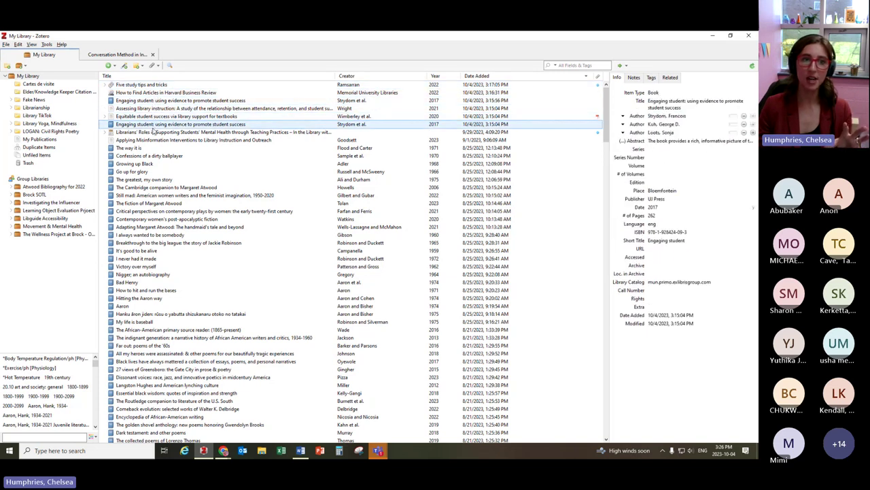
{"action": "left_click", "coordinate": [691, 116]}
{"action": "key", "text": "Return"}
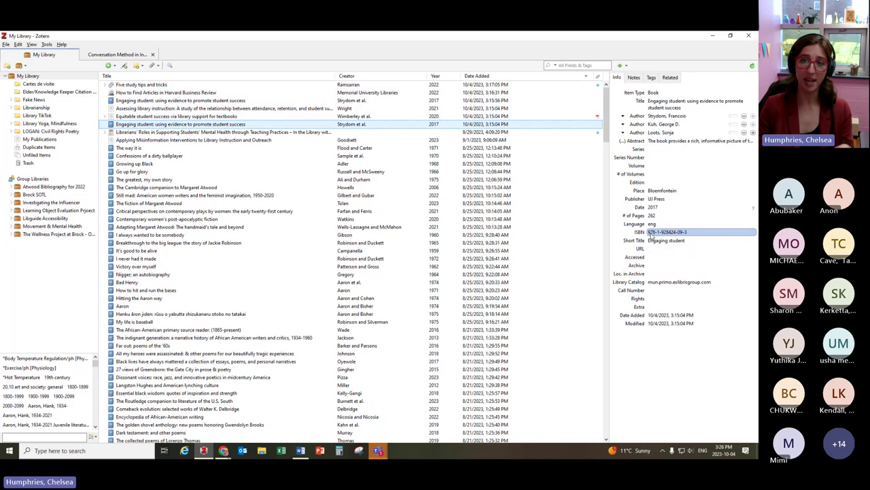
{"action": "left_click", "coordinate": [124, 100]}
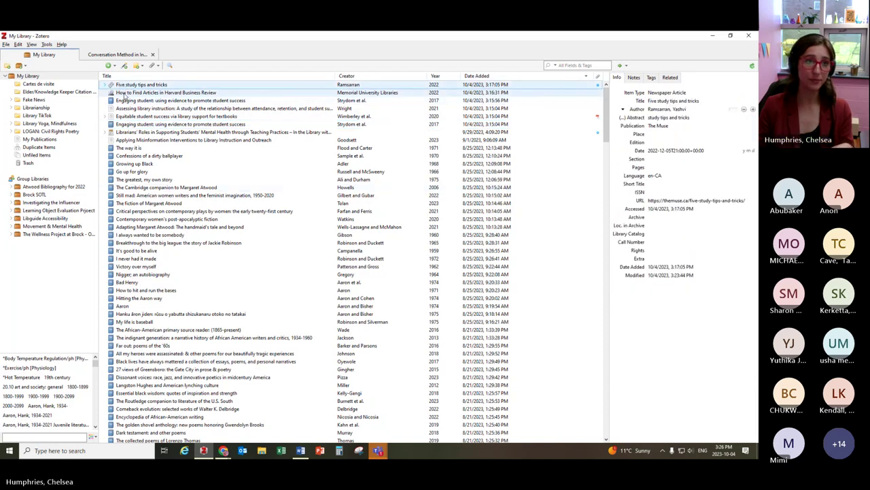
{"action": "left_click", "coordinate": [125, 92]}
{"action": "left_click", "coordinate": [126, 100]}
{"action": "left_click", "coordinate": [204, 84]}
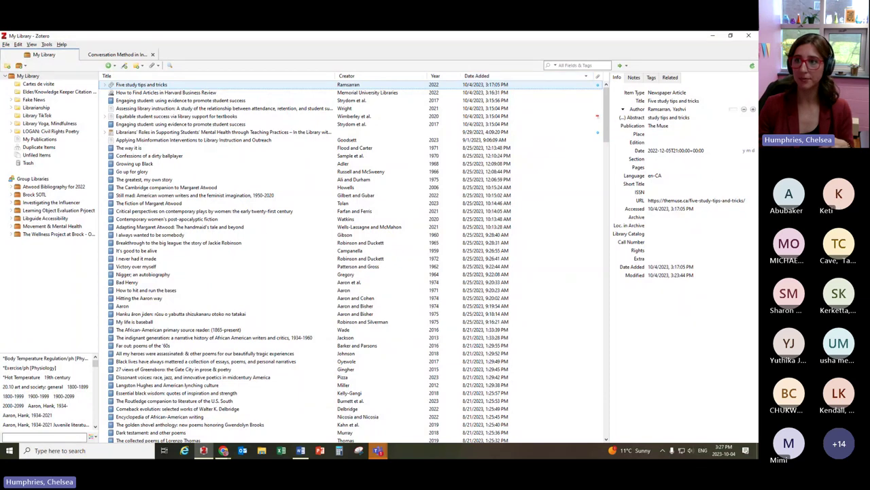
Step: Restore the Zotero window to a smaller size and examine the columns available for the item list, including the additional ones
{"action": "left_click", "coordinate": [730, 36]}
{"action": "right_click", "coordinate": [486, 126]}
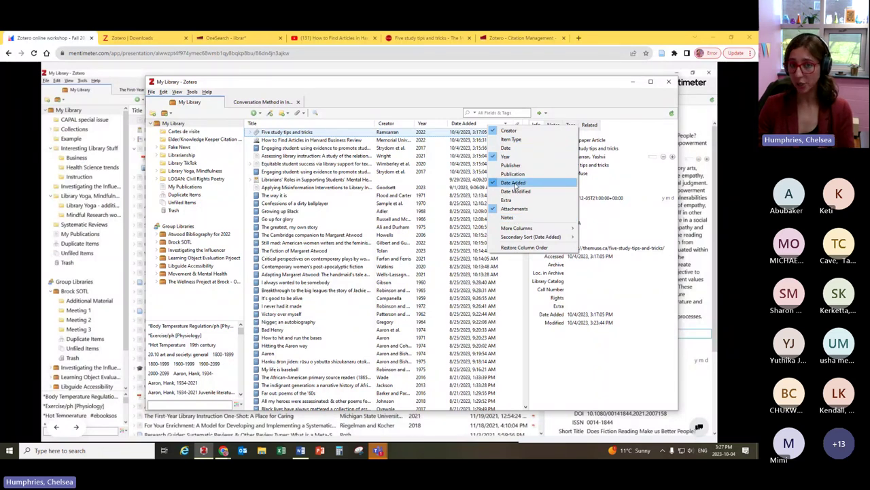
{"action": "left_click", "coordinate": [439, 118]}
{"action": "left_click", "coordinate": [477, 126]}
{"action": "left_click", "coordinate": [477, 125]}
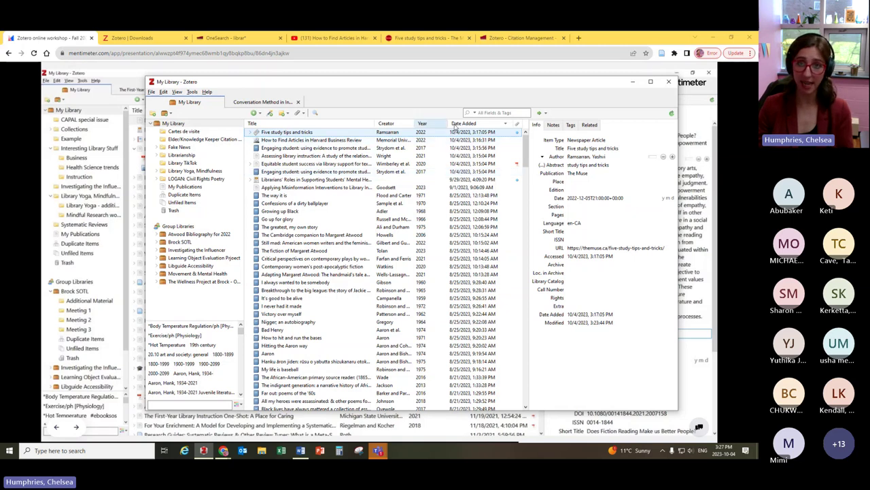
{"action": "right_click", "coordinate": [476, 123]}
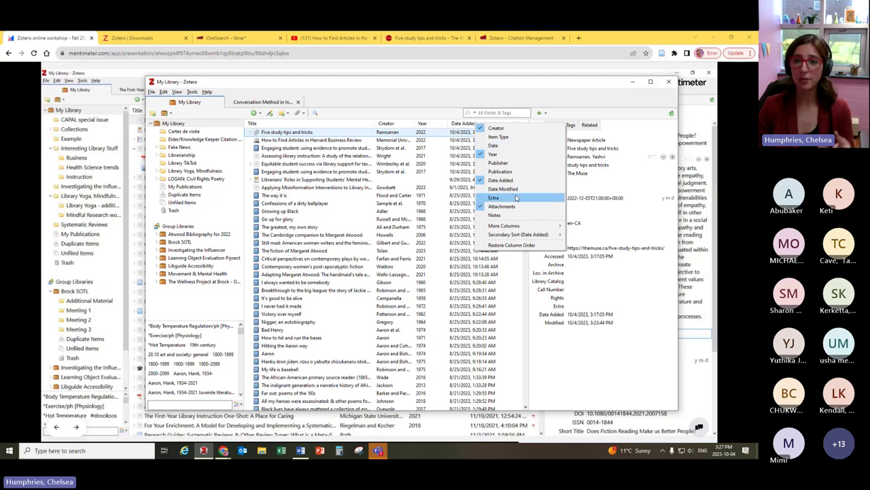
{"action": "mouse_move", "coordinate": [518, 228]}
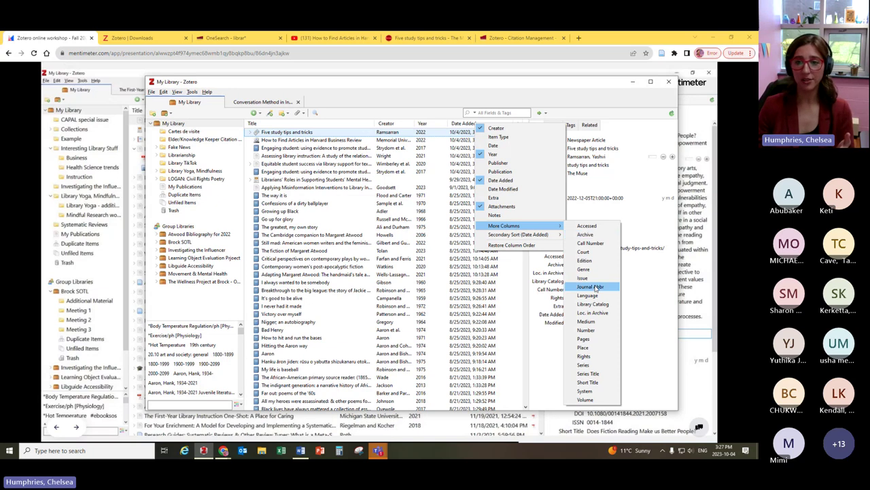
{"action": "left_click", "coordinate": [559, 382]}
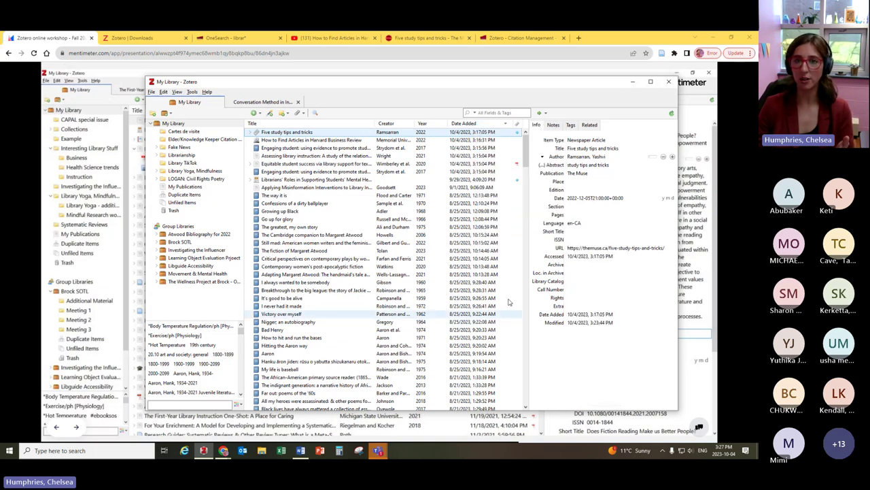
Step: Sort the library by Year, sort it by Date Added again, and recheck the available column choices
{"action": "left_click", "coordinate": [425, 125]}
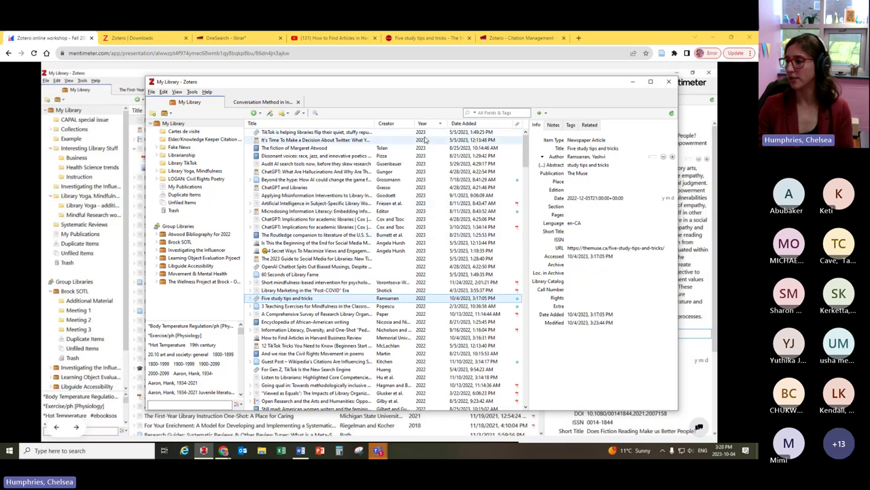
{"action": "left_click", "coordinate": [463, 123]}
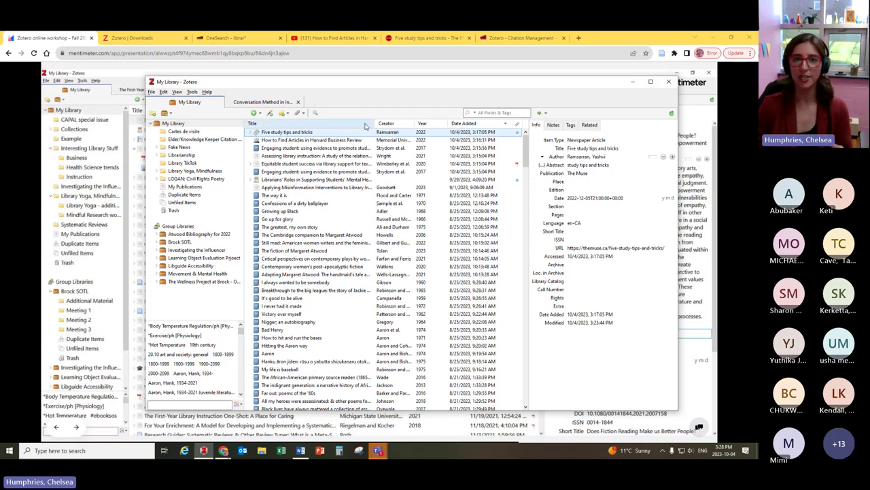
{"action": "right_click", "coordinate": [484, 125]}
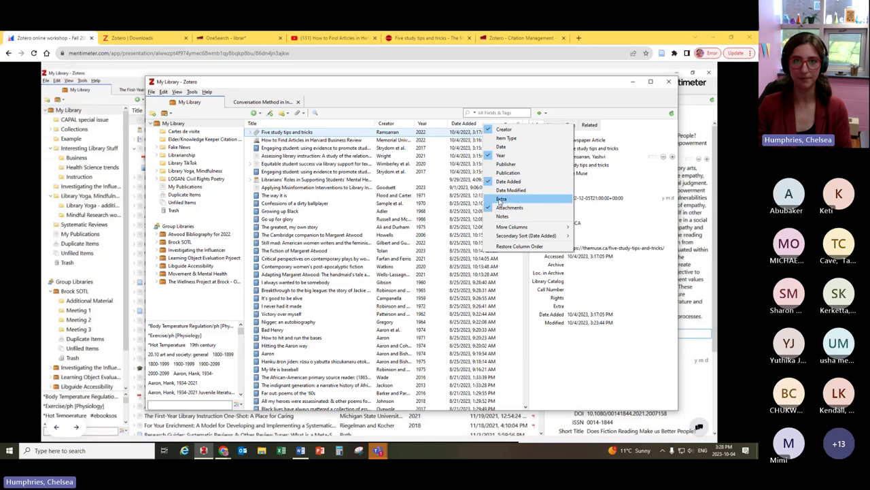
{"action": "left_click", "coordinate": [393, 113]}
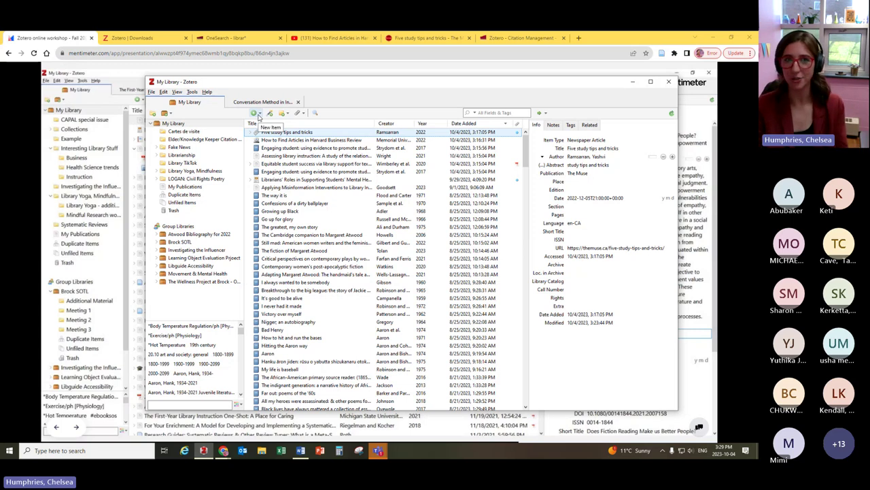
Step: Create a new blank Book item in My Library
{"action": "left_click", "coordinate": [260, 116]}
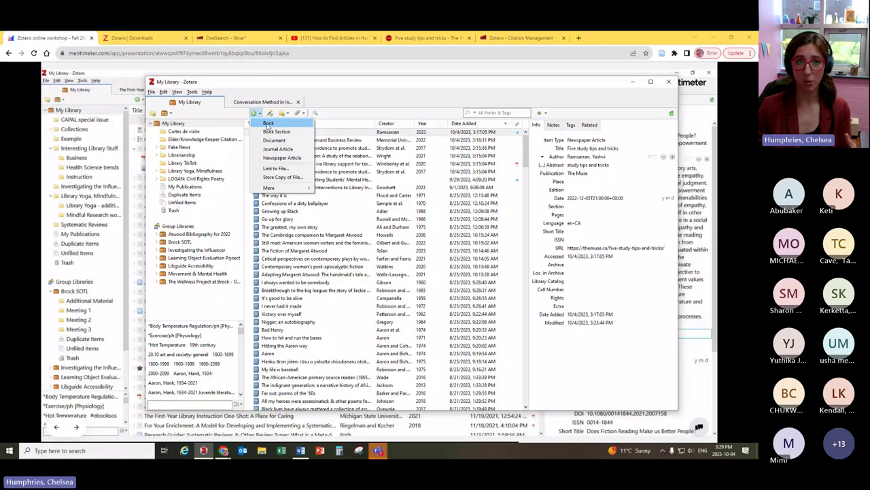
{"action": "left_click", "coordinate": [269, 123]}
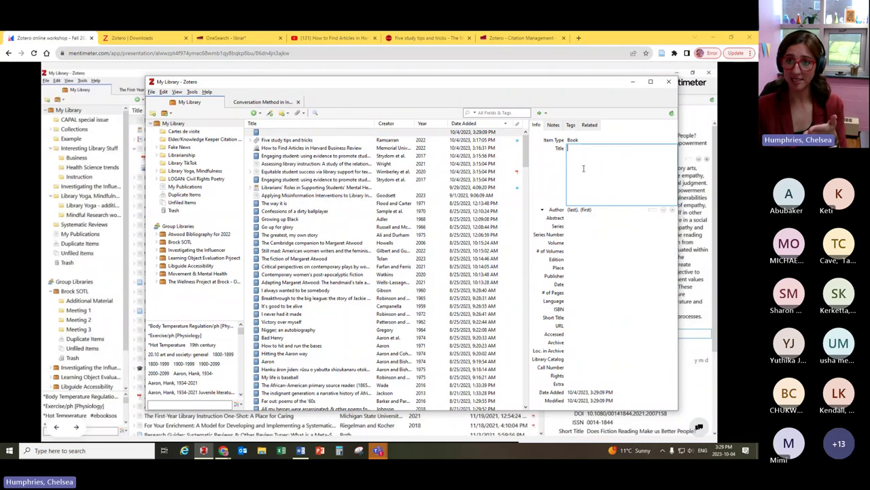
Step: Examine the additional item types available for manual entry and the option to add items by ISBN, DOI or PMID
{"action": "left_click", "coordinate": [578, 212]}
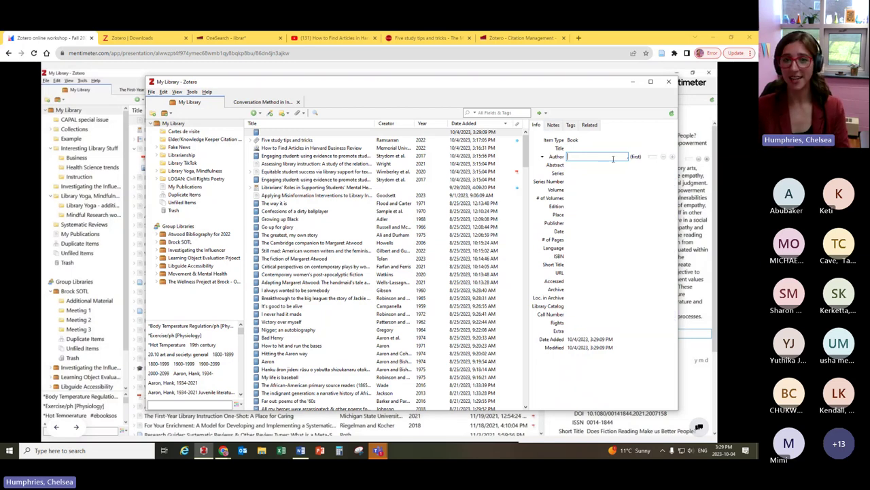
{"action": "left_click", "coordinate": [259, 114]}
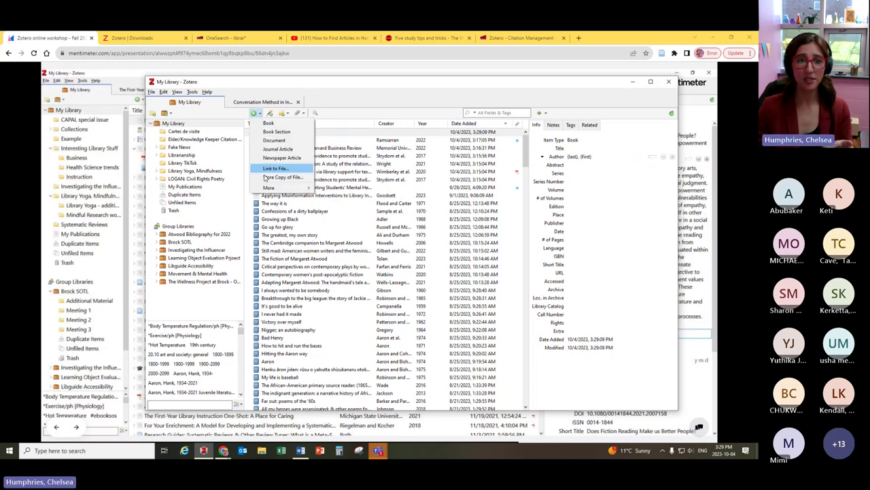
{"action": "mouse_move", "coordinate": [269, 188]}
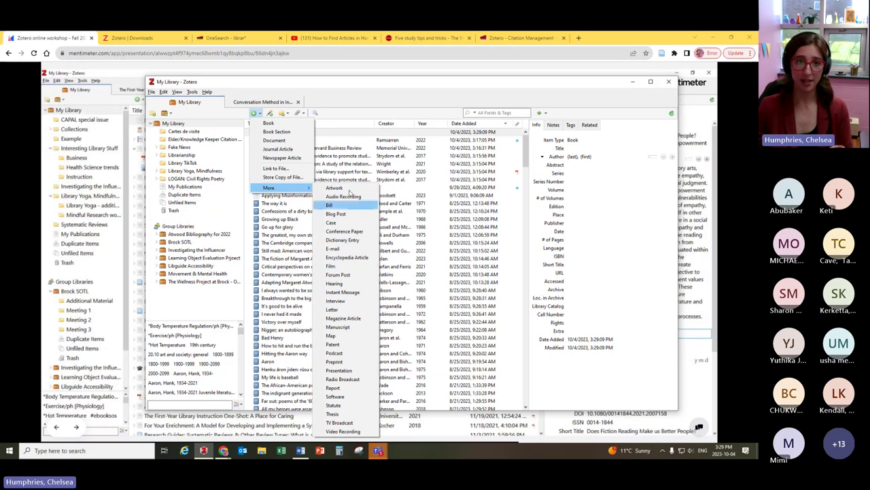
{"action": "left_click", "coordinate": [342, 125]}
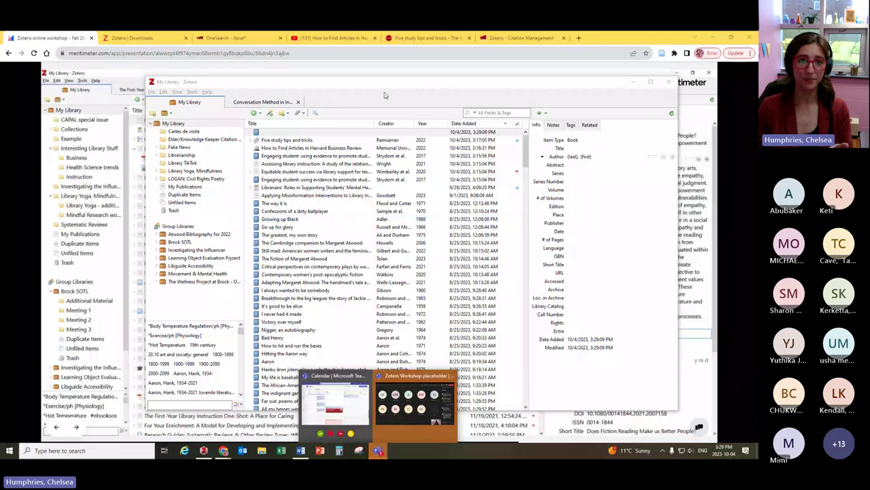
{"action": "left_click", "coordinate": [269, 114]}
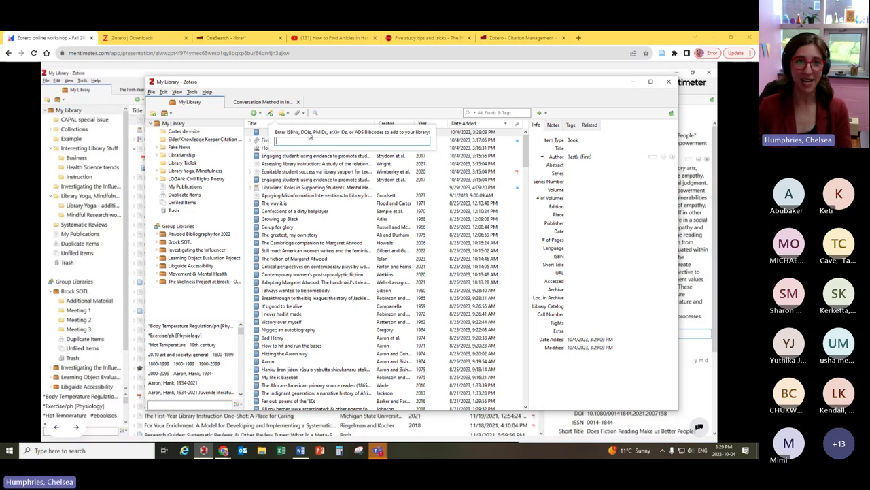
{"action": "left_click", "coordinate": [352, 117]}
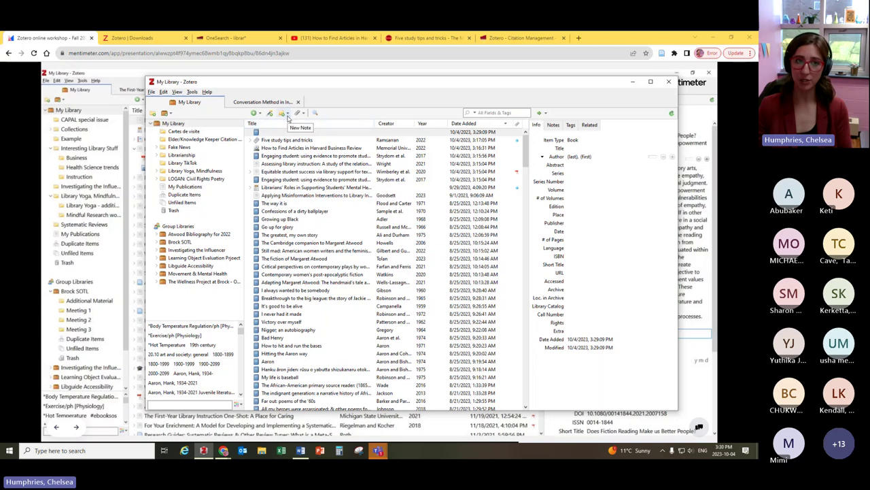
Step: Expand "Five study tips and tricks" and create a standalone note reading "Reminder to find an article about ...."
{"action": "left_click", "coordinate": [268, 142]}
{"action": "left_click", "coordinate": [250, 142]}
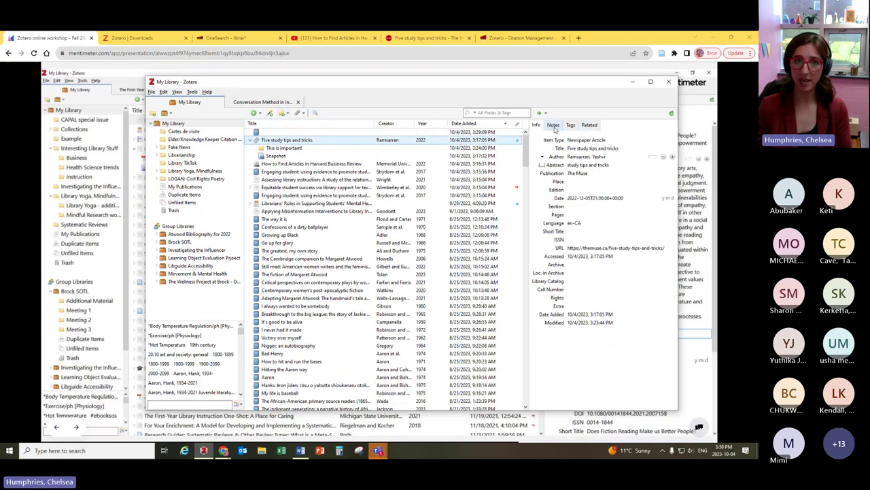
{"action": "left_click", "coordinate": [285, 114]}
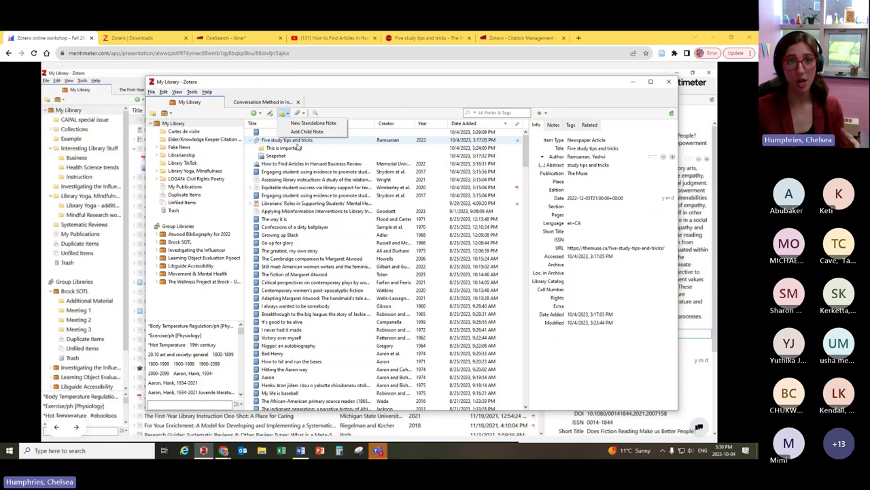
{"action": "left_click", "coordinate": [307, 127]}
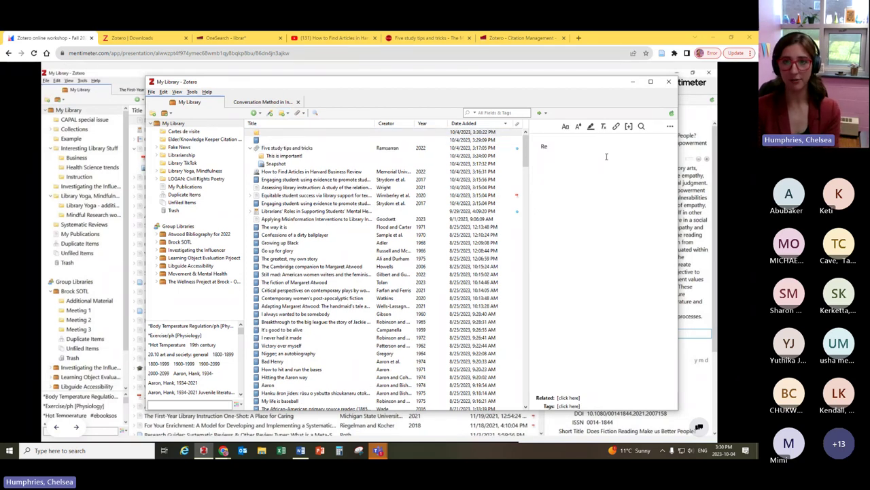
{"action": "type", "text": "Reminder to find "}
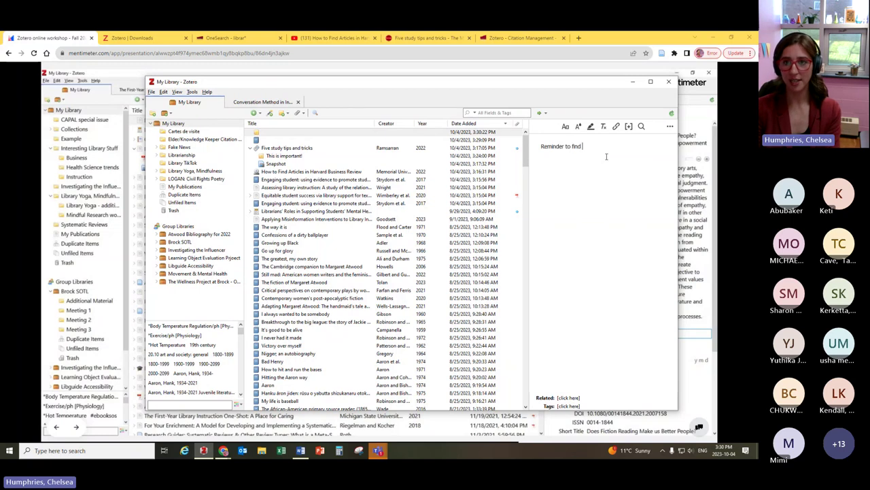
{"action": "type", "text": "an article about"}
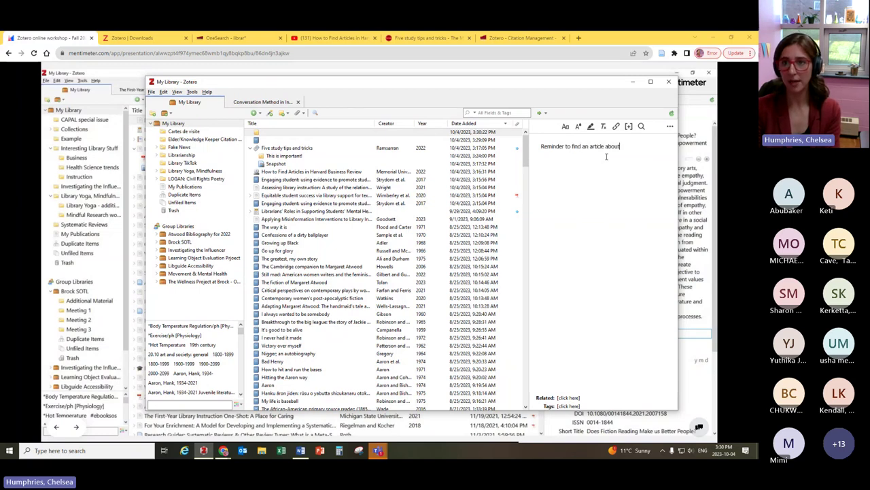
{"action": "type", "text": " ...."}
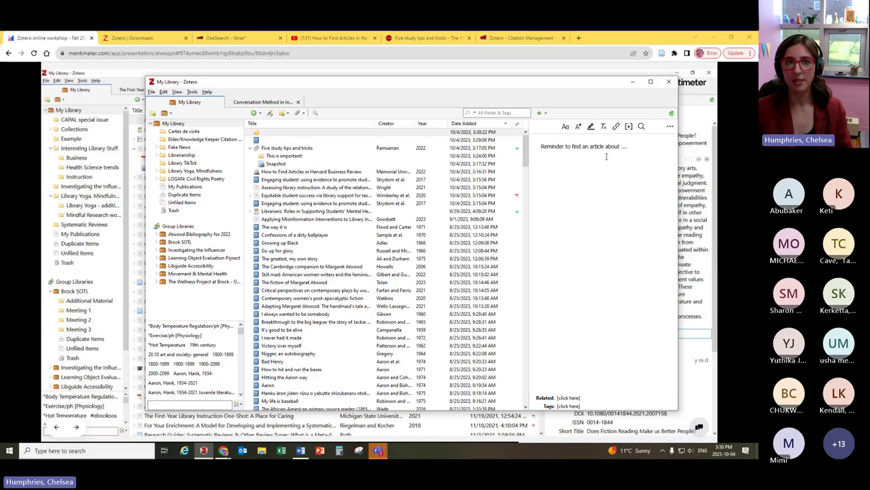
{"action": "left_click", "coordinate": [297, 138]}
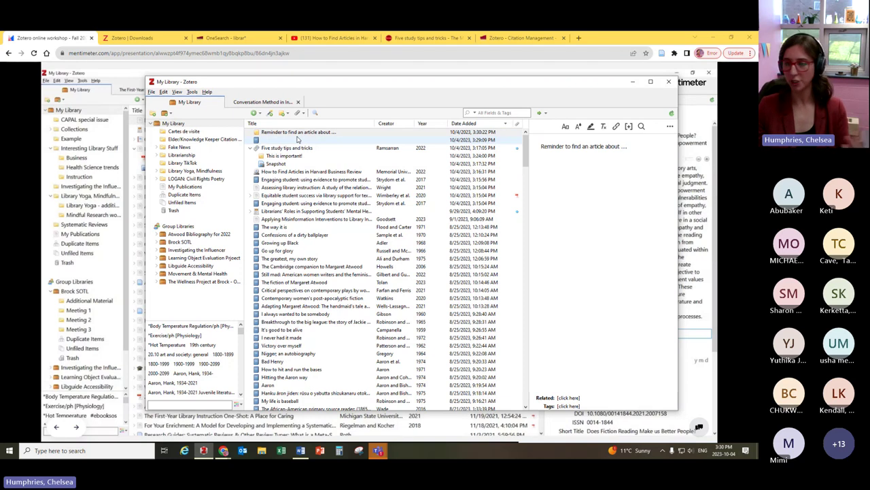
Step: Review the child note under "Five study tips and tricks" and examine the attachment options for that item
{"action": "left_click", "coordinate": [298, 147]}
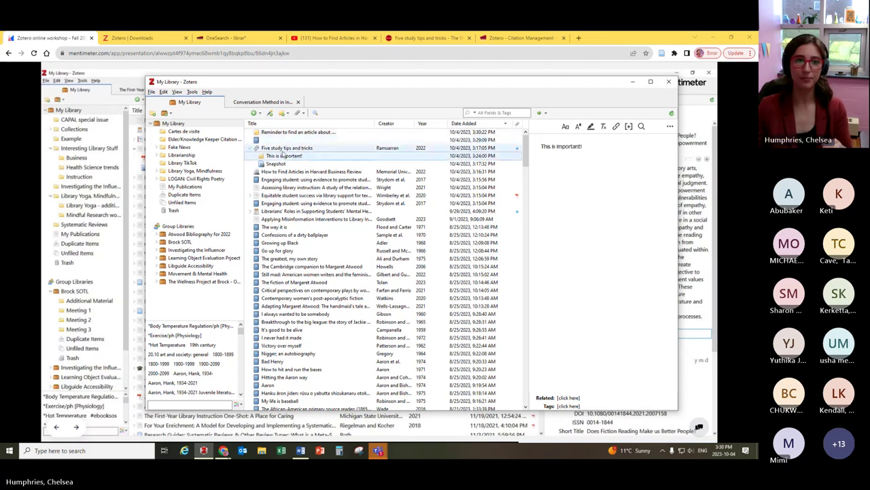
{"action": "left_click", "coordinate": [299, 113]}
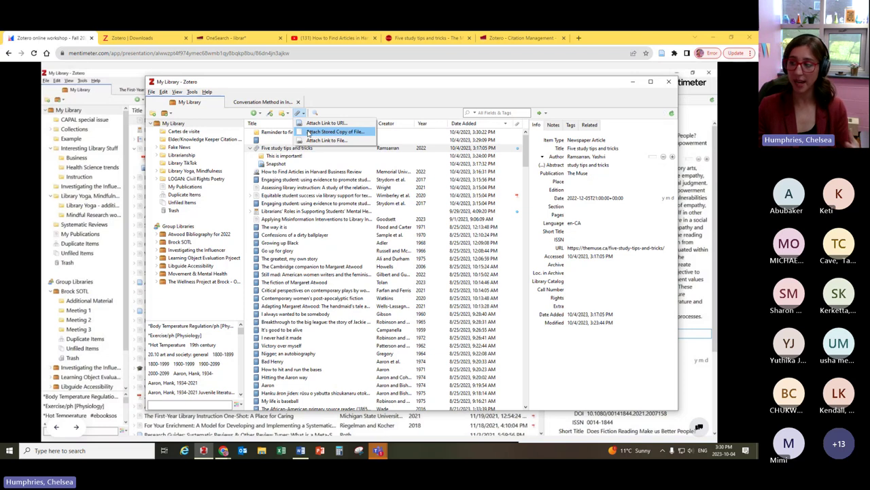
{"action": "left_click", "coordinate": [330, 116]}
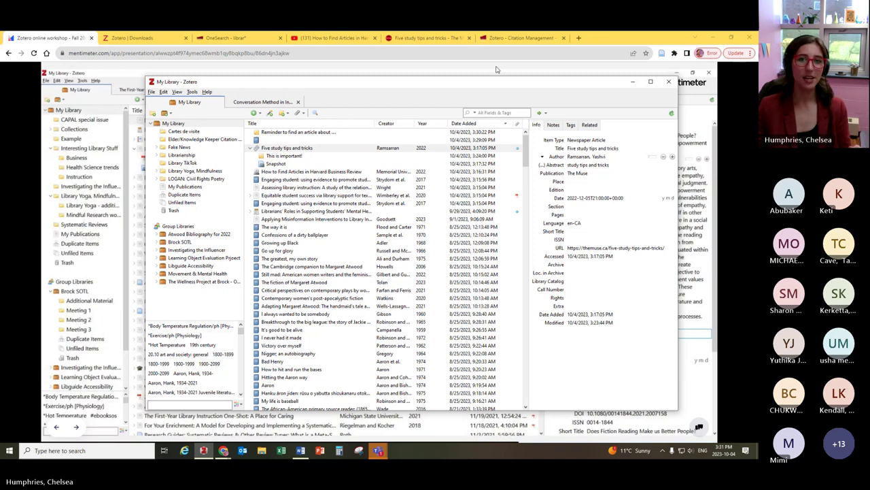
{"action": "left_click", "coordinate": [486, 114]}
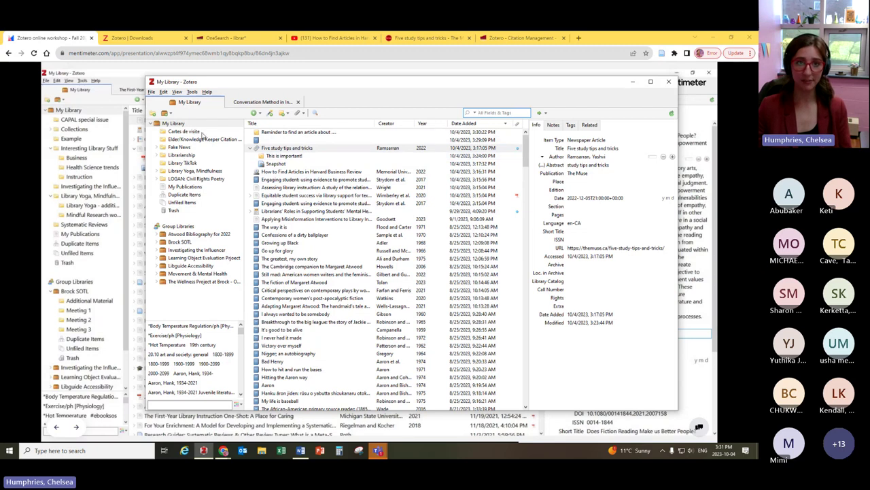
Step: Minimize the browser window and create a new collection named "Example" in My Library
{"action": "left_click", "coordinate": [713, 38]}
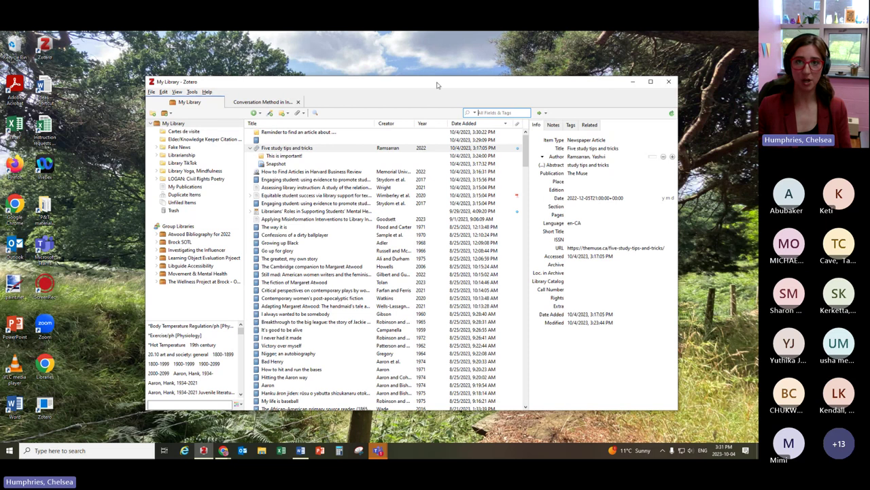
{"action": "left_click", "coordinate": [153, 113]}
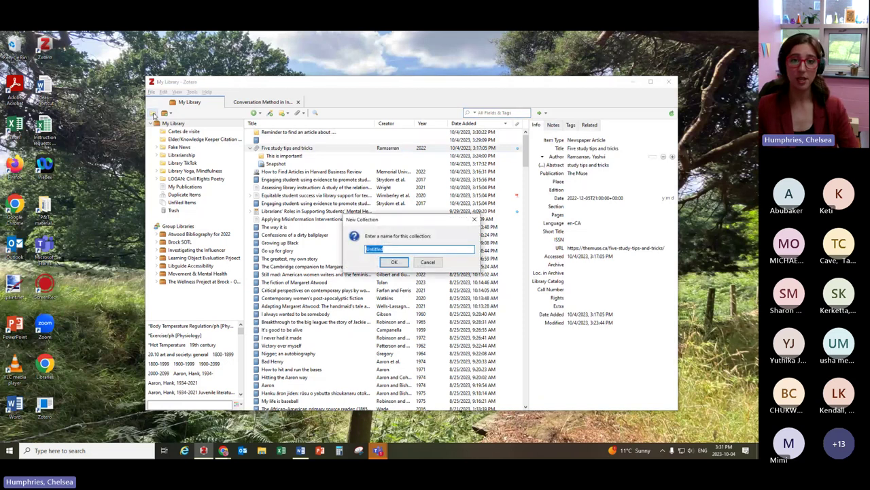
{"action": "type", "text": "Example"}
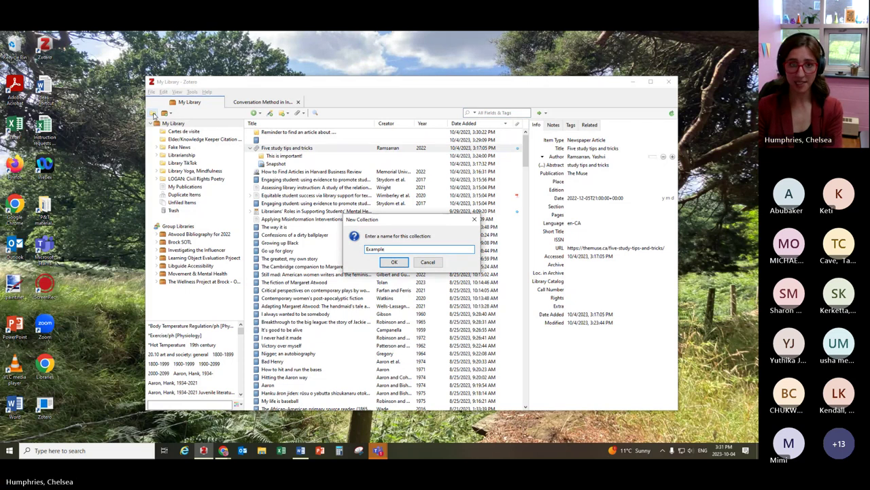
{"action": "key", "text": "Return"}
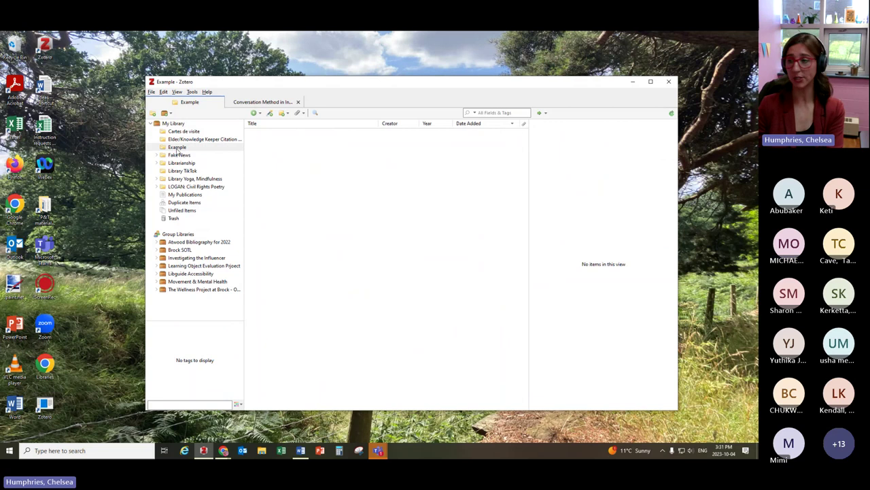
Step: Add "Five study tips and tricks" from My Library to the Example collection and check it in both places
{"action": "left_click", "coordinate": [171, 123]}
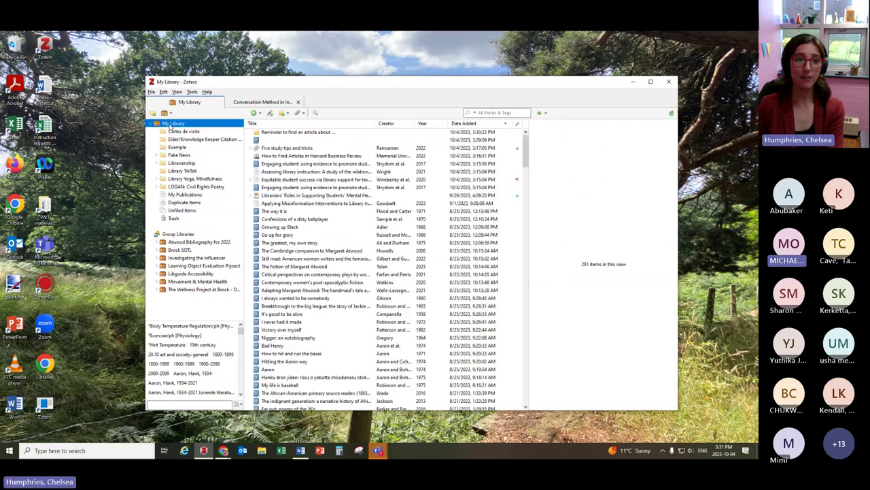
{"action": "left_click", "coordinate": [291, 148]}
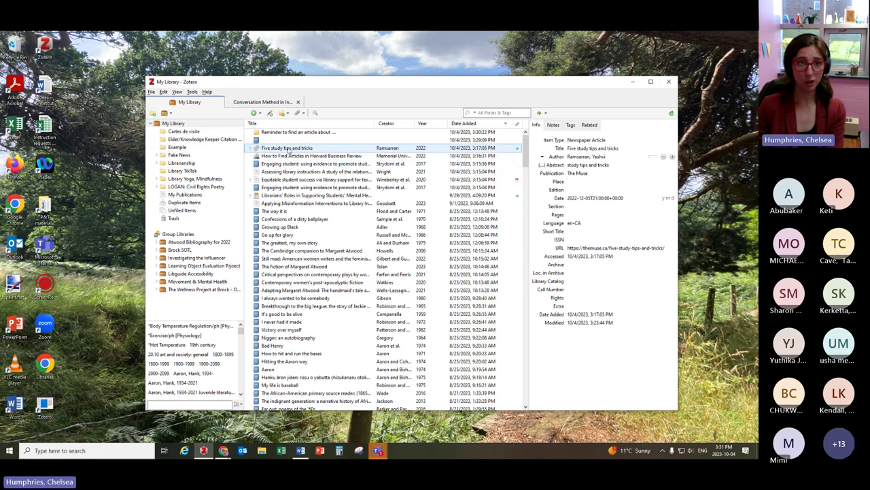
{"action": "left_click_drag", "start_coordinate": [288, 149], "coordinate": [186, 150]}
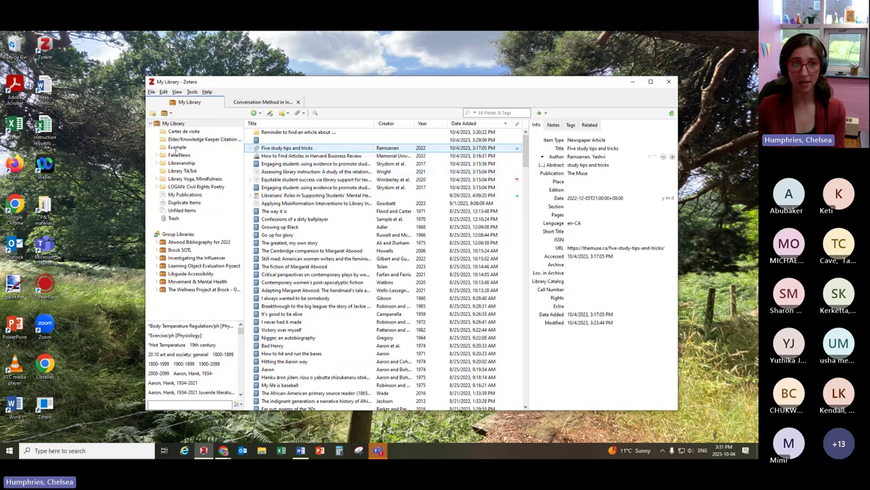
{"action": "left_click", "coordinate": [177, 147]}
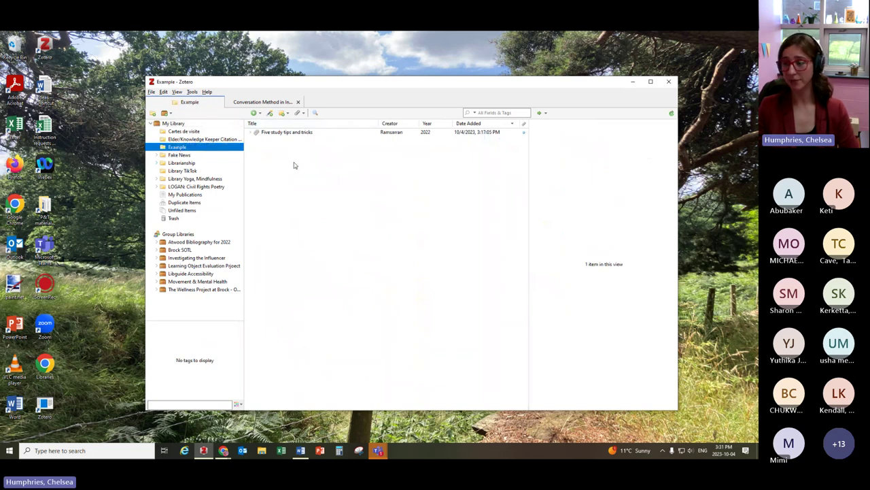
{"action": "left_click", "coordinate": [178, 125]}
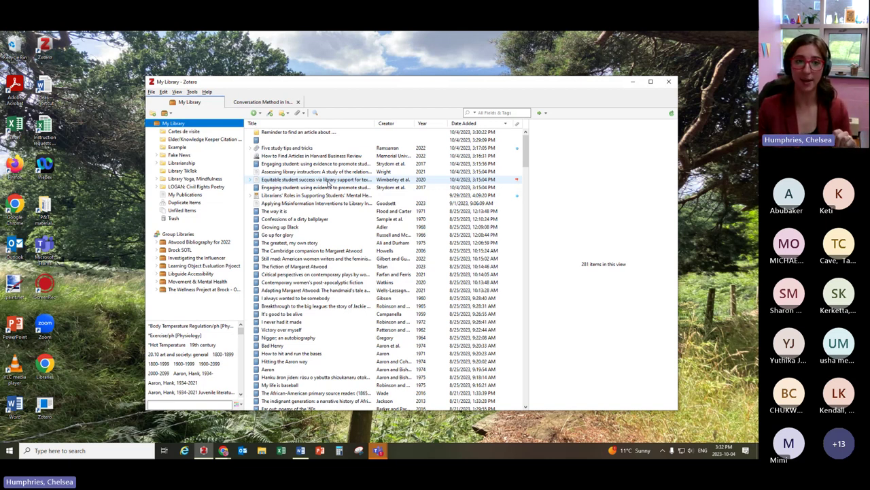
{"action": "left_click", "coordinate": [177, 148]}
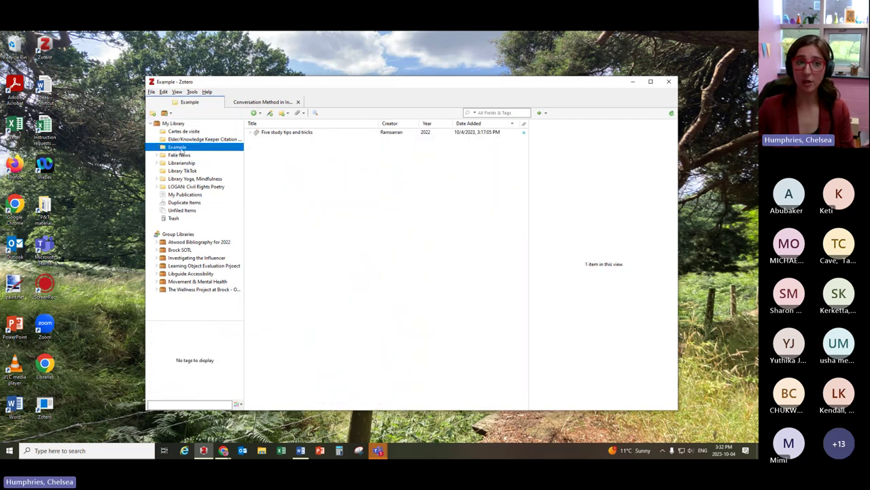
Step: Create a subcollection named "More specific example" inside the Example collection
{"action": "right_click", "coordinate": [180, 150]}
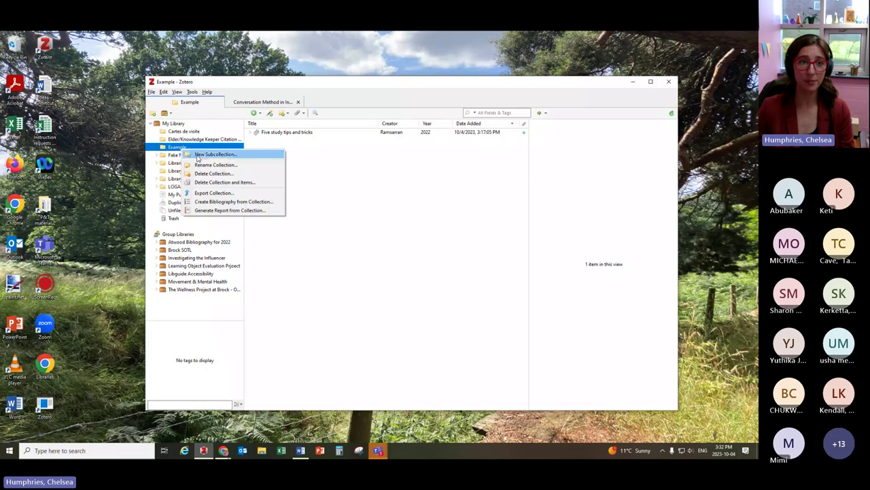
{"action": "left_click", "coordinate": [198, 155]}
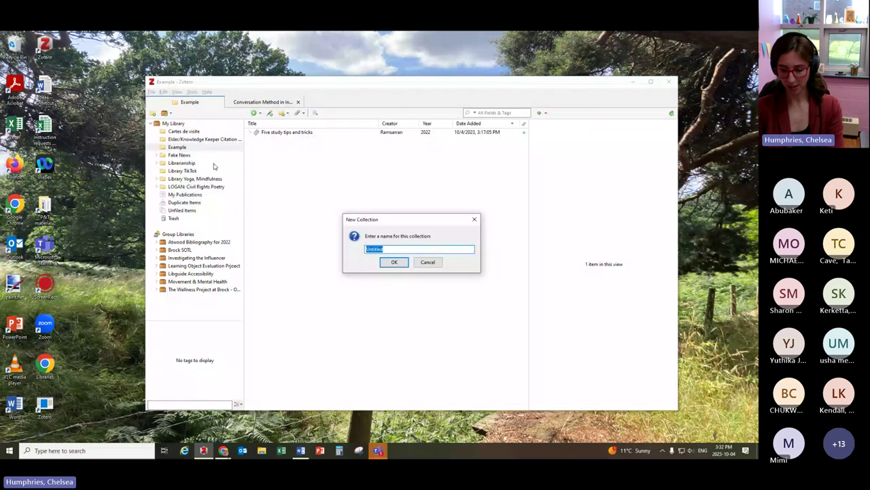
{"action": "type", "text": "More speci"}
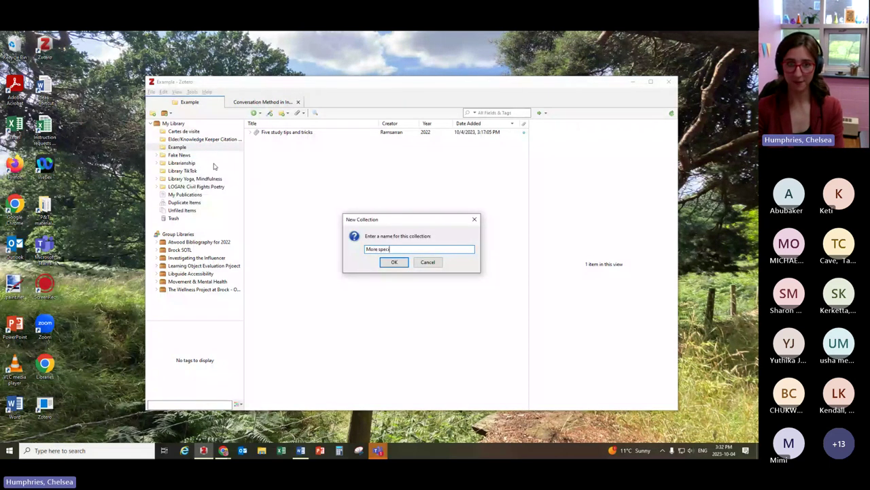
{"action": "type", "text": "fic example"}
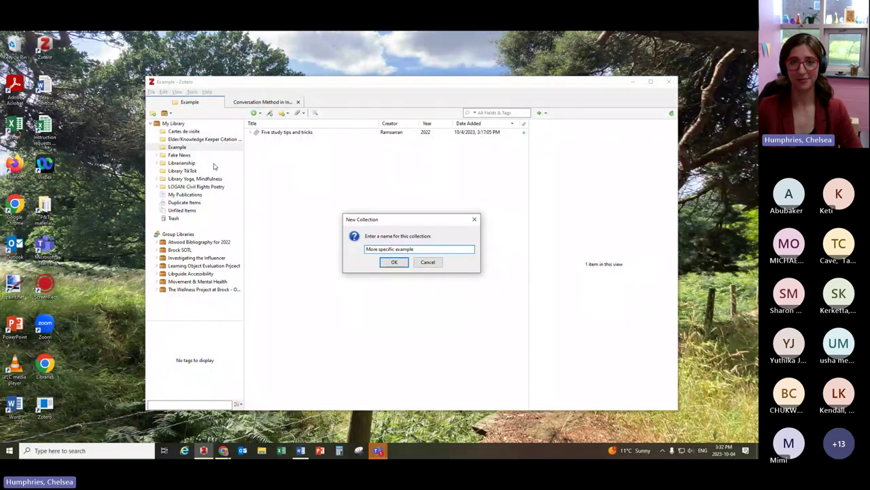
{"action": "left_click", "coordinate": [393, 264]}
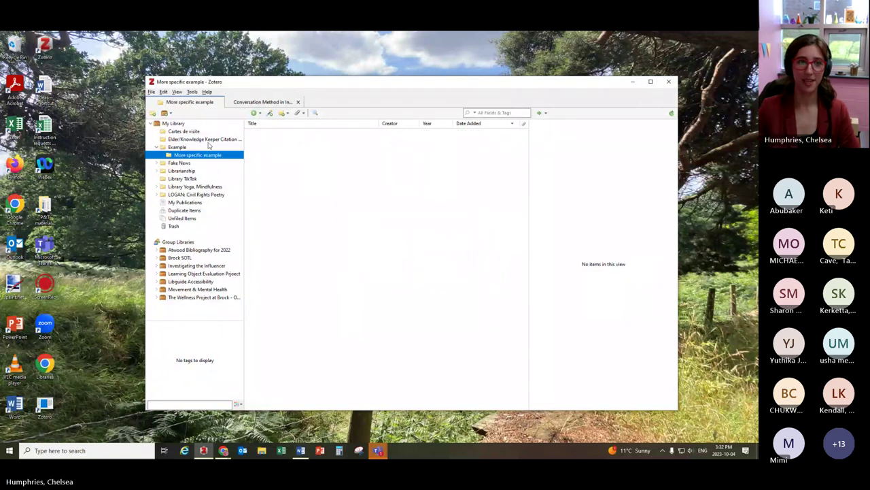
{"action": "left_click", "coordinate": [179, 147]}
{"action": "left_click", "coordinate": [182, 157]}
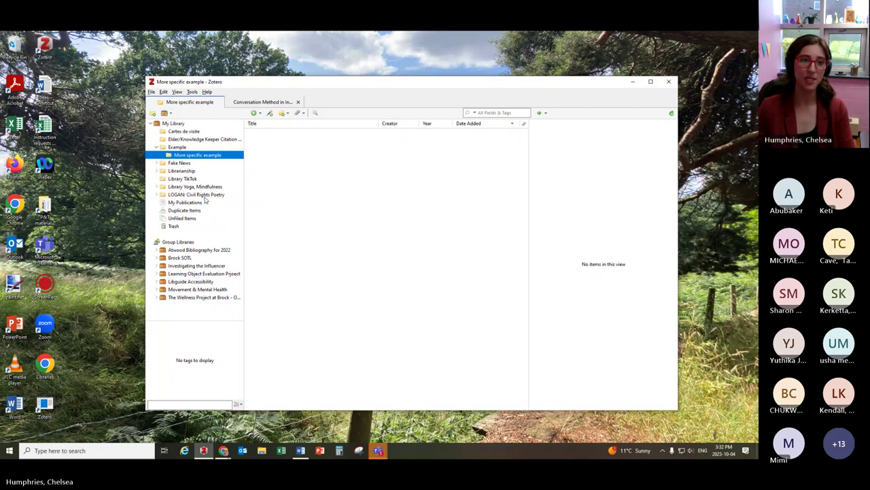
Step: Merge the two duplicate "Engaging student" book entries, using the version from 10/4/2023, 3:15:04 PM as the master item
{"action": "left_click", "coordinate": [180, 212]}
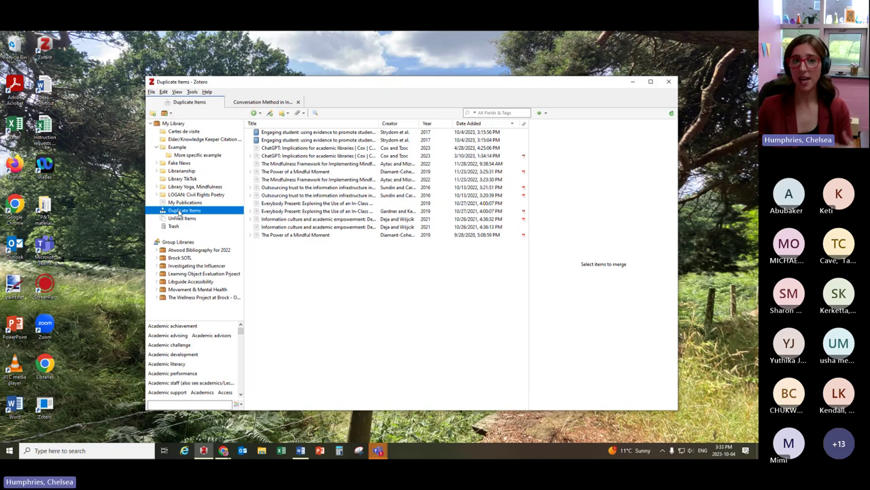
{"action": "left_click", "coordinate": [311, 138]}
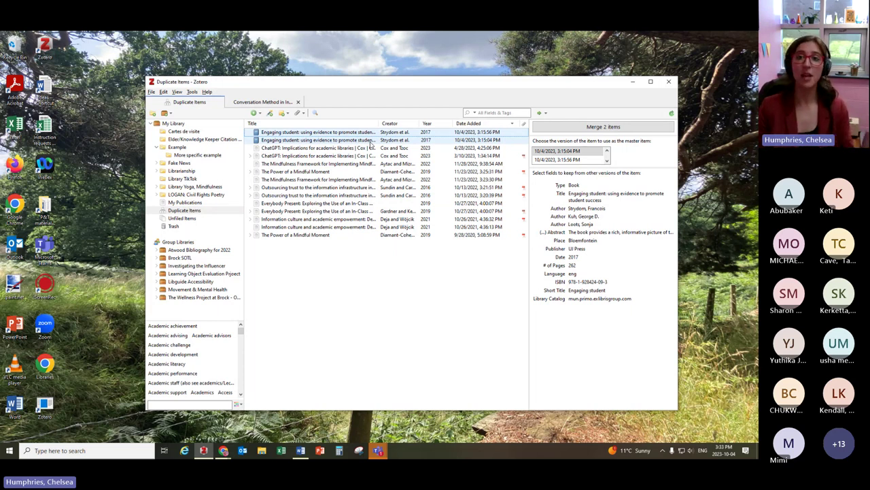
{"action": "left_click", "coordinate": [551, 160]}
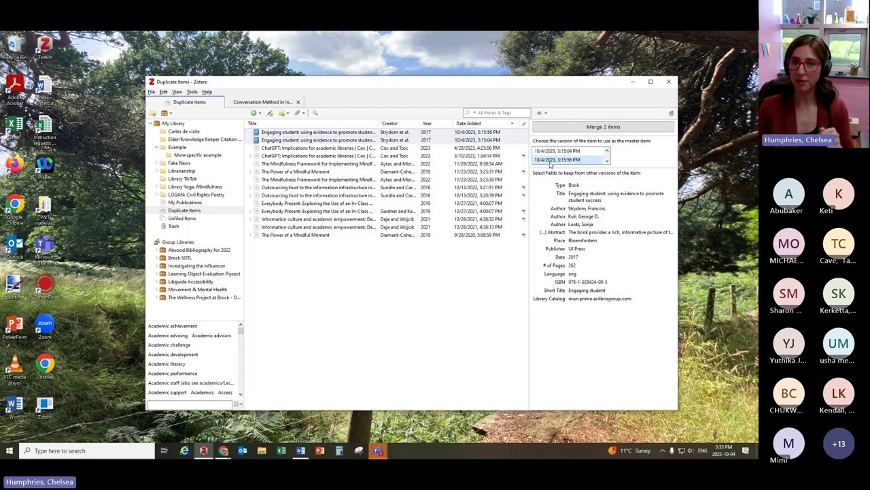
{"action": "left_click", "coordinate": [552, 151]}
{"action": "left_click", "coordinate": [553, 160]}
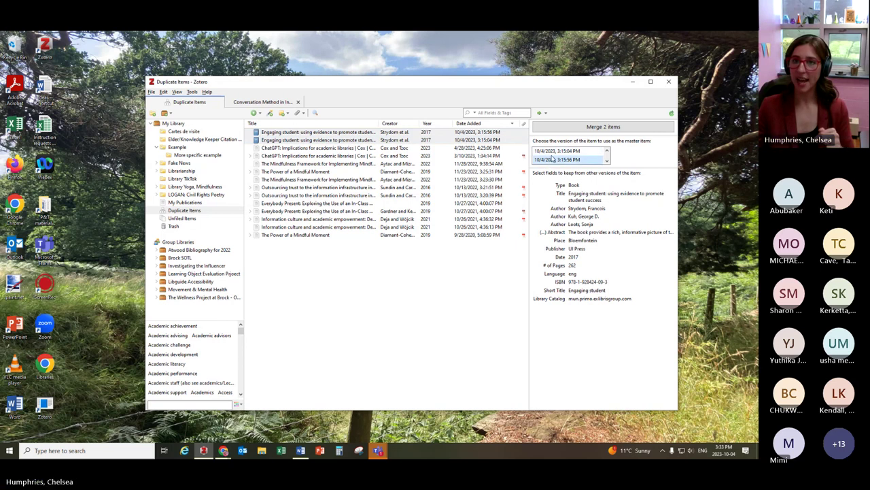
{"action": "left_click", "coordinate": [553, 151]}
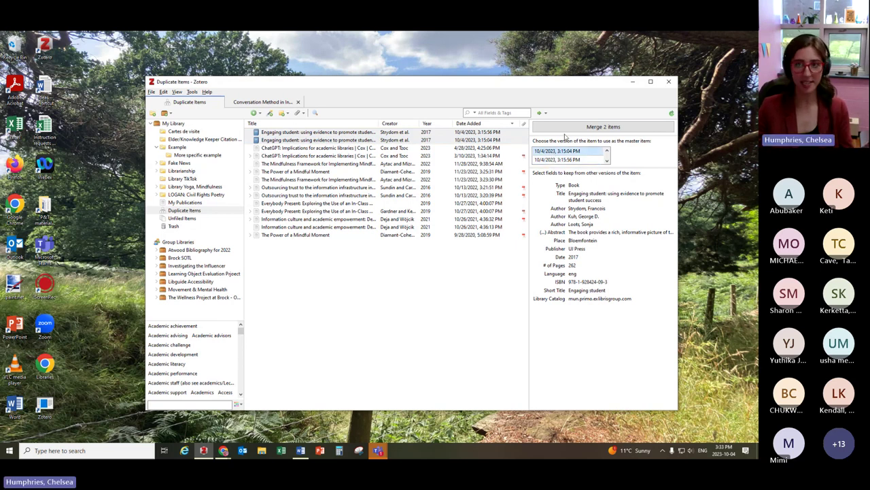
{"action": "left_click", "coordinate": [569, 130]}
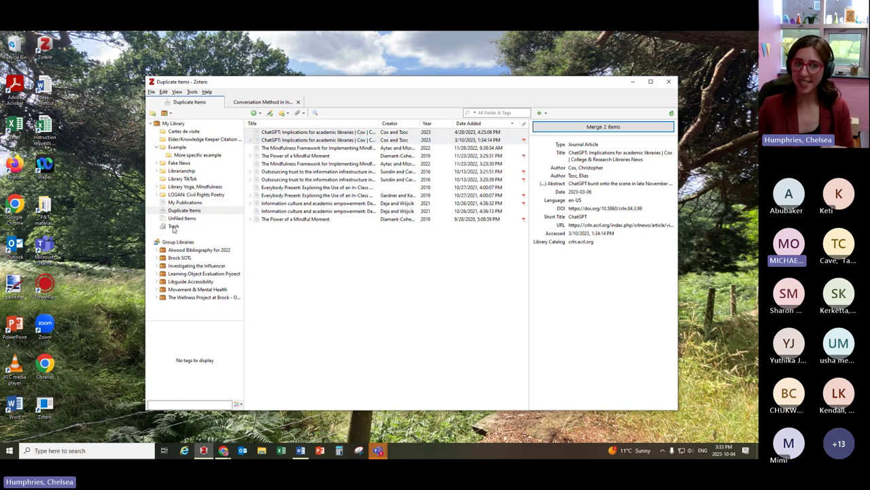
Step: Move "Five study tips and tricks" from My Library to the Trash
{"action": "left_click", "coordinate": [178, 149]}
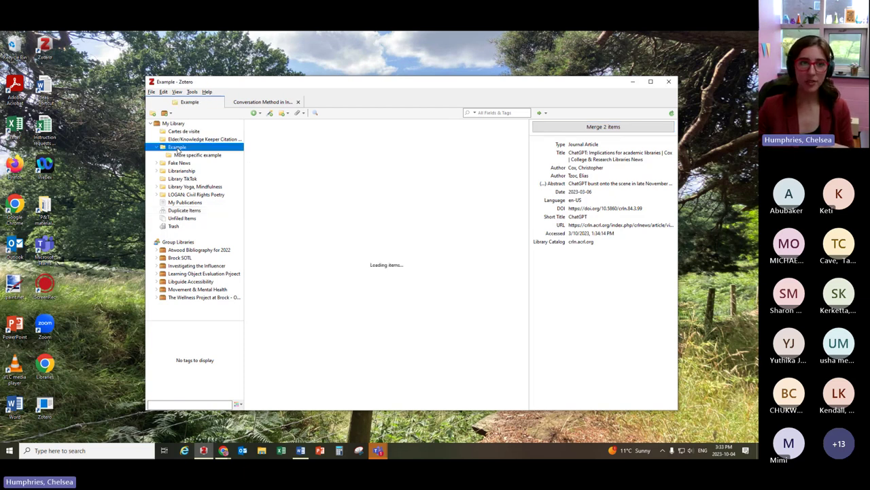
{"action": "left_click", "coordinate": [188, 124]}
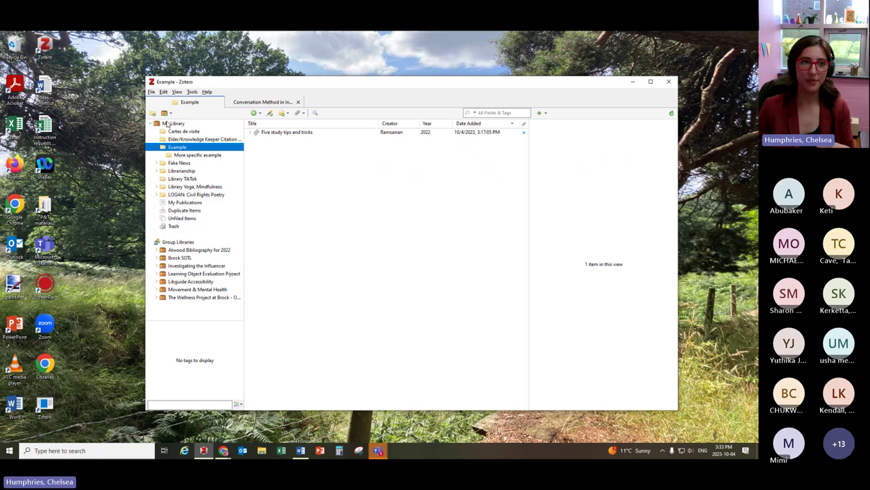
{"action": "left_click", "coordinate": [281, 149]}
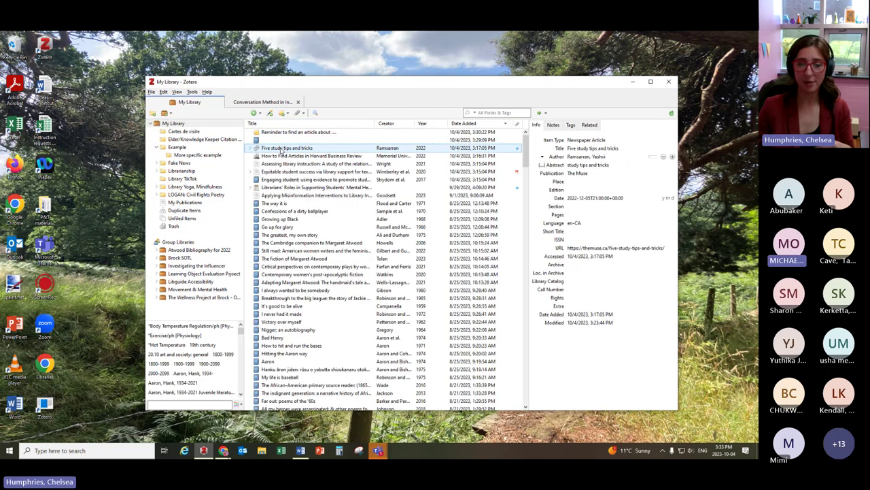
{"action": "right_click", "coordinate": [280, 150]}
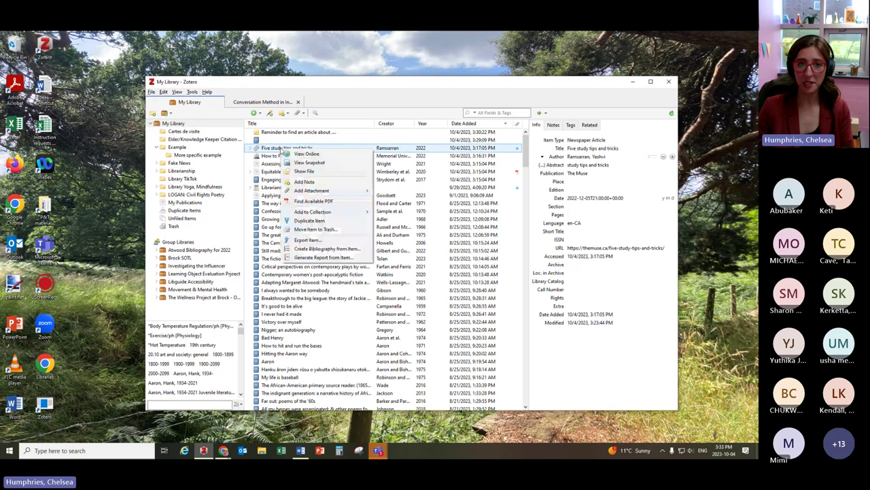
{"action": "left_click", "coordinate": [315, 229]}
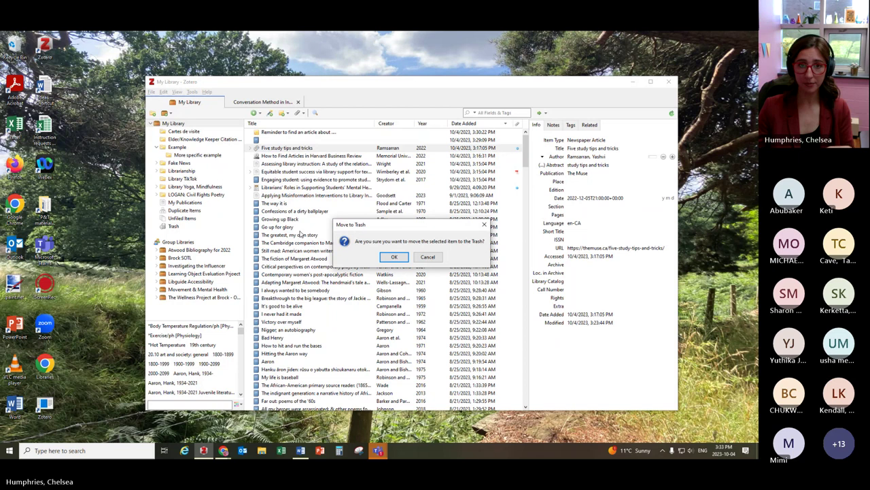
{"action": "left_click", "coordinate": [395, 257]}
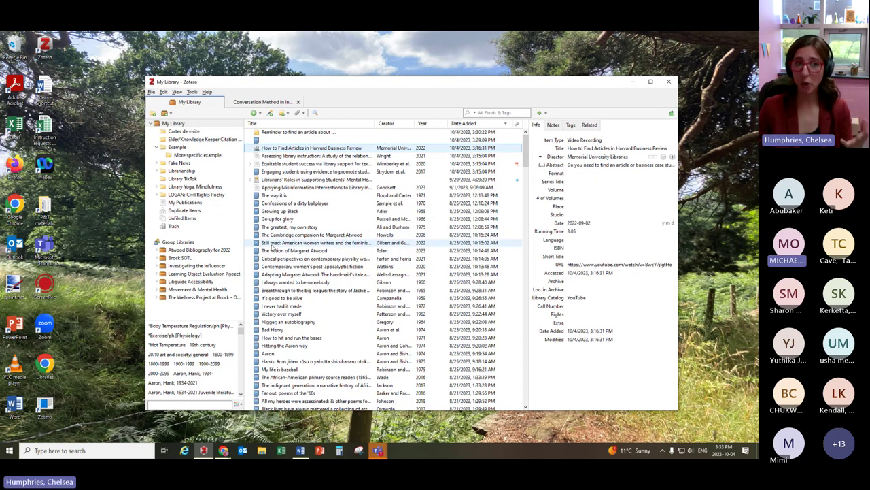
Step: Restore "Five study tips and tricks" from the Trash to the library and return to My Library
{"action": "left_click", "coordinate": [174, 227]}
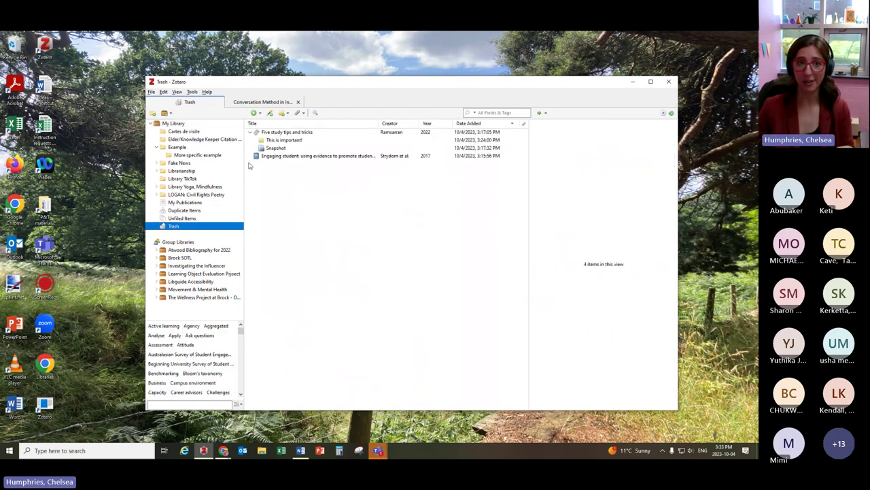
{"action": "right_click", "coordinate": [269, 133]}
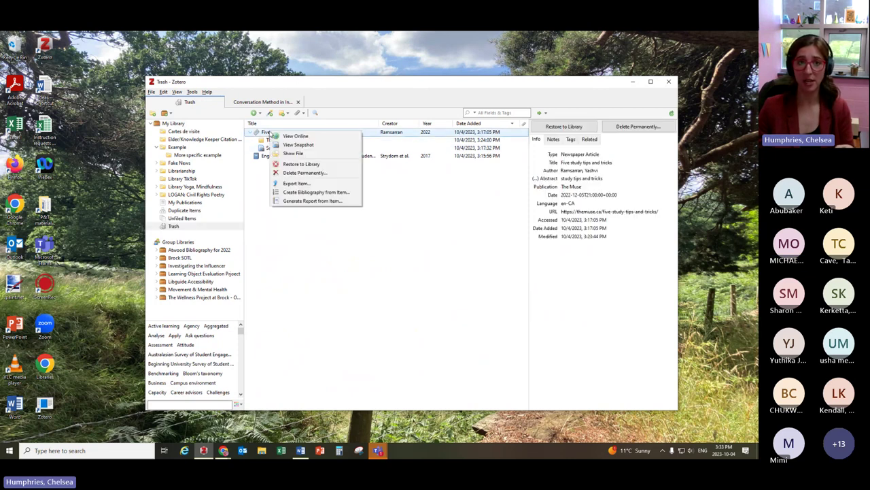
{"action": "left_click", "coordinate": [289, 163]}
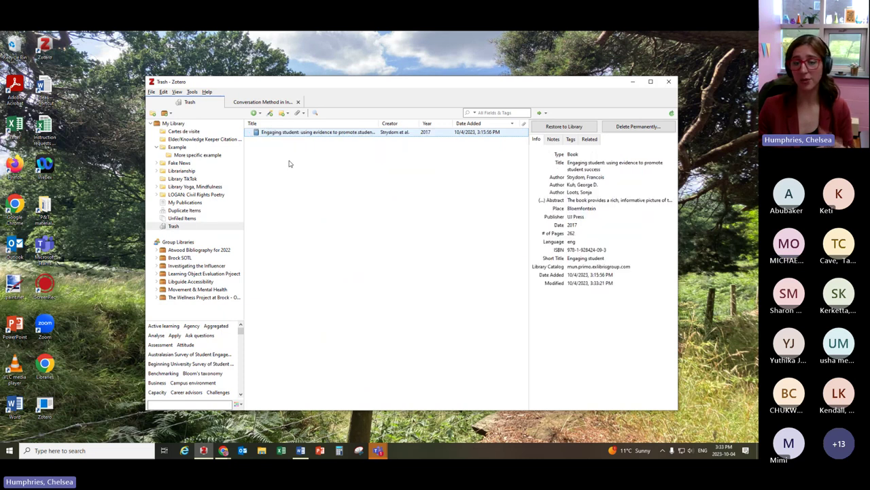
{"action": "left_click", "coordinate": [172, 124]}
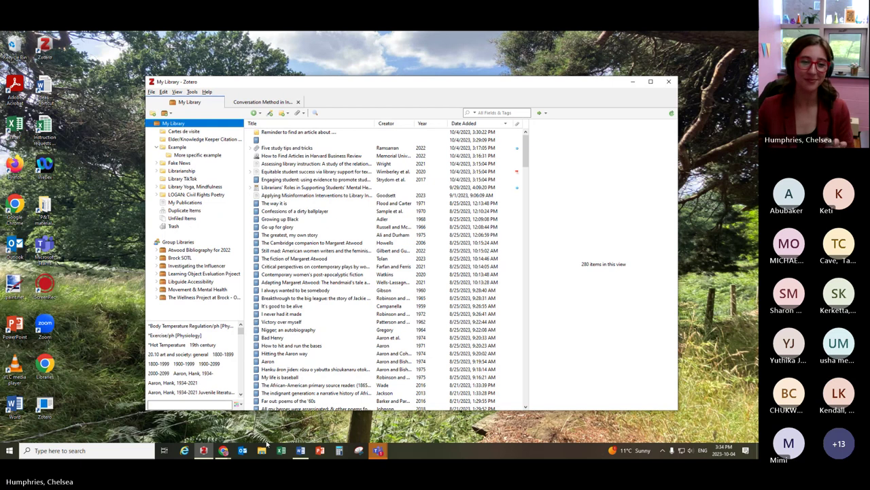
Step: Switch to the Zotero online workshop presentation in Chrome and advance to the "Ways to customize Zotero" slide
{"action": "left_click", "coordinate": [224, 451]}
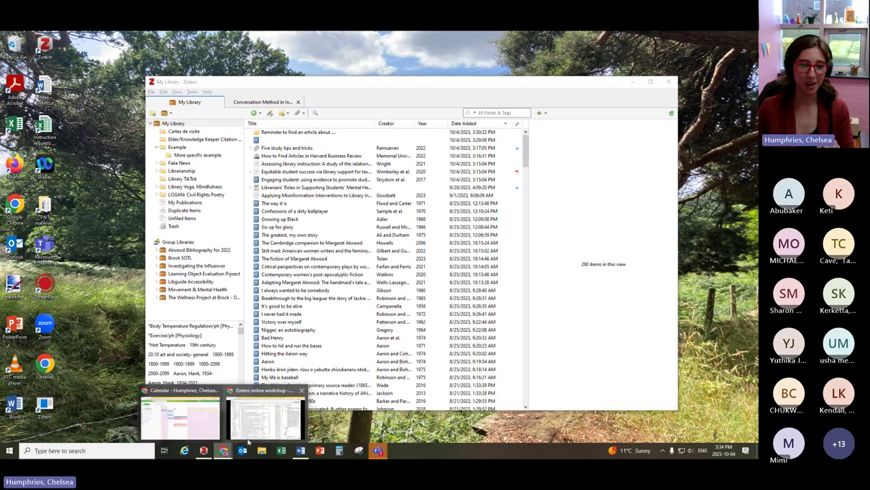
{"action": "left_click", "coordinate": [252, 417]}
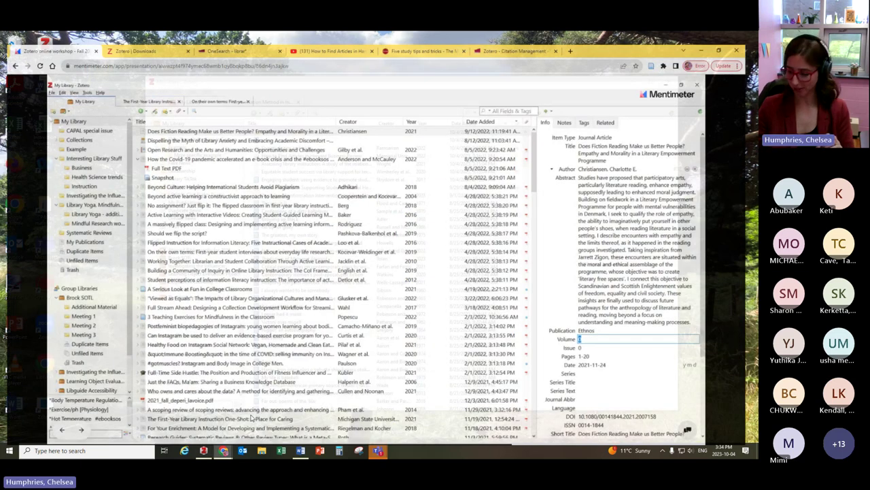
{"action": "key", "text": "Right"}
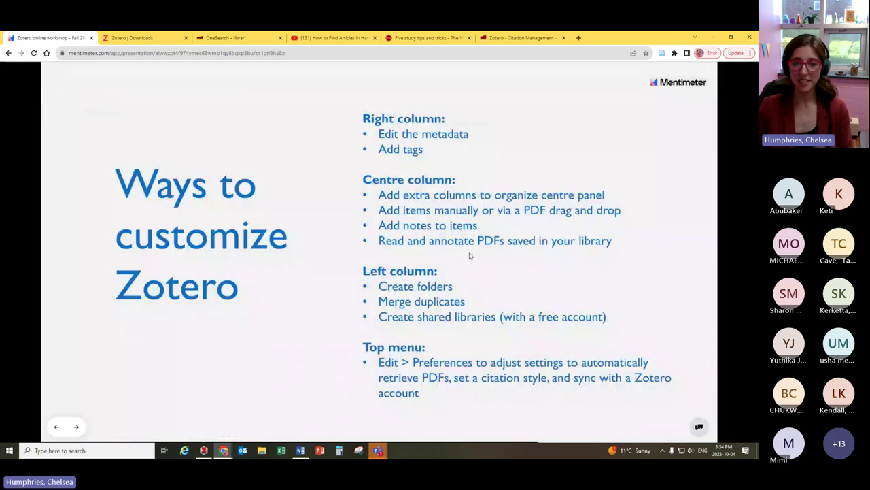
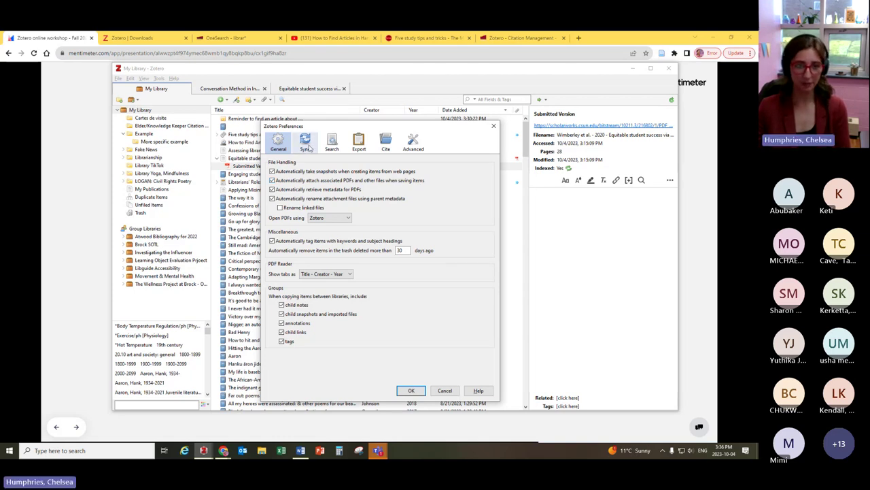
Step: Review the Sync, Export and Cite preferences, including the available item format citation styles, and close the preferences
{"action": "left_click", "coordinate": [308, 144]}
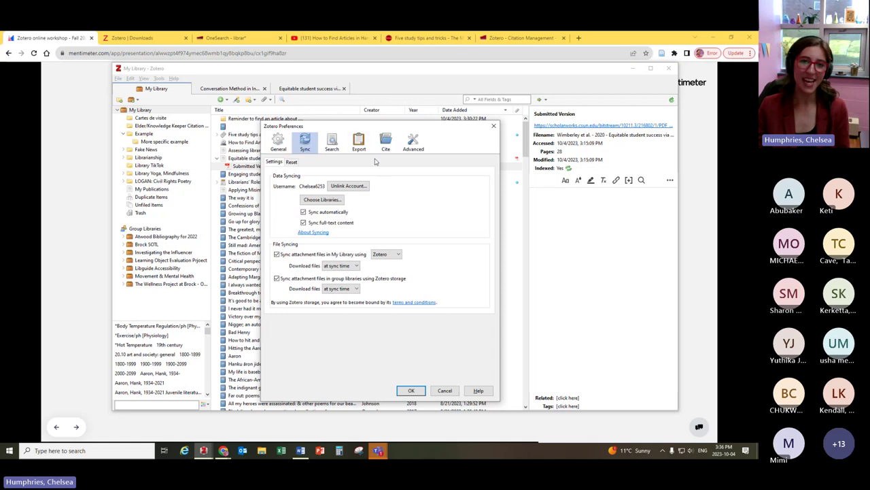
{"action": "left_click", "coordinate": [360, 144]}
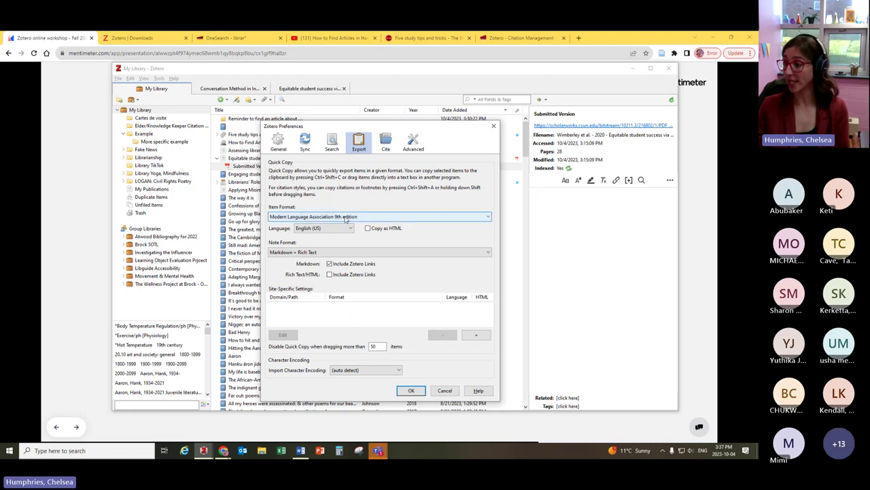
{"action": "left_click", "coordinate": [345, 217]}
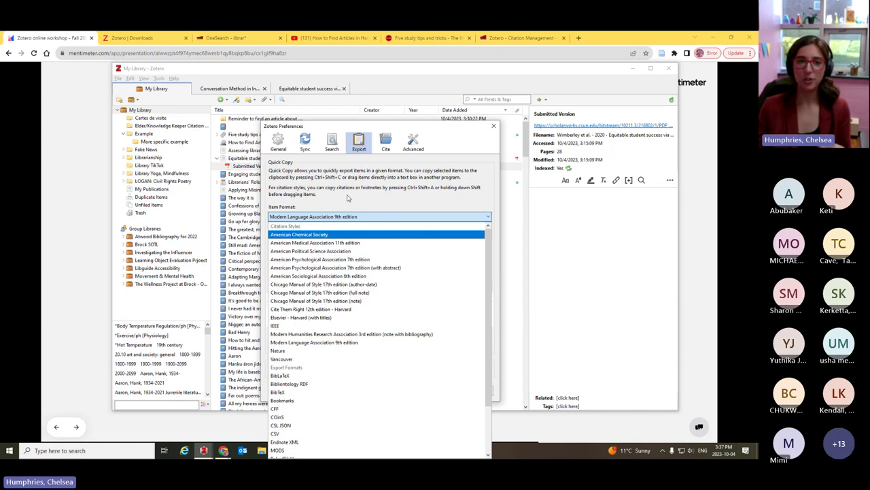
{"action": "left_click", "coordinate": [348, 216]}
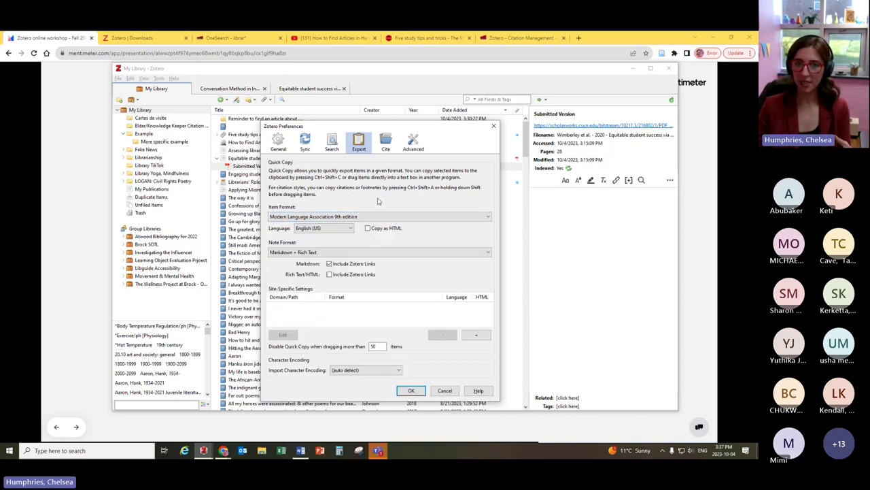
{"action": "left_click", "coordinate": [386, 142]}
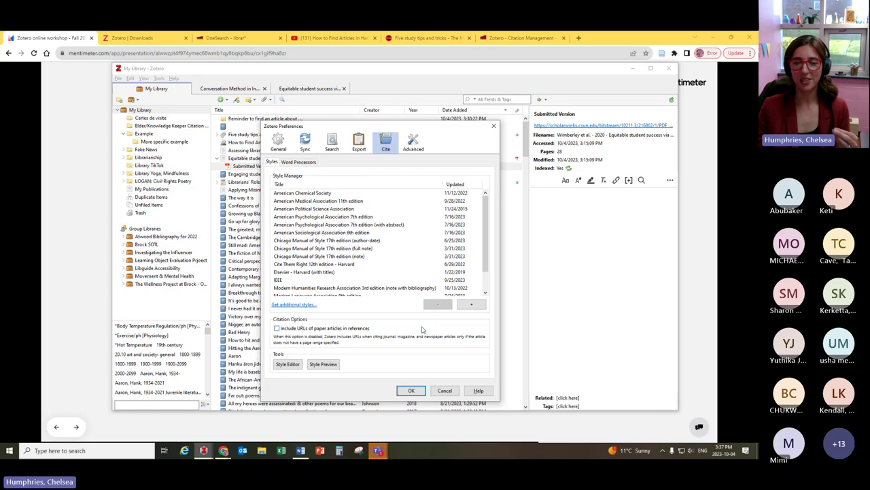
{"action": "left_click", "coordinate": [411, 391]}
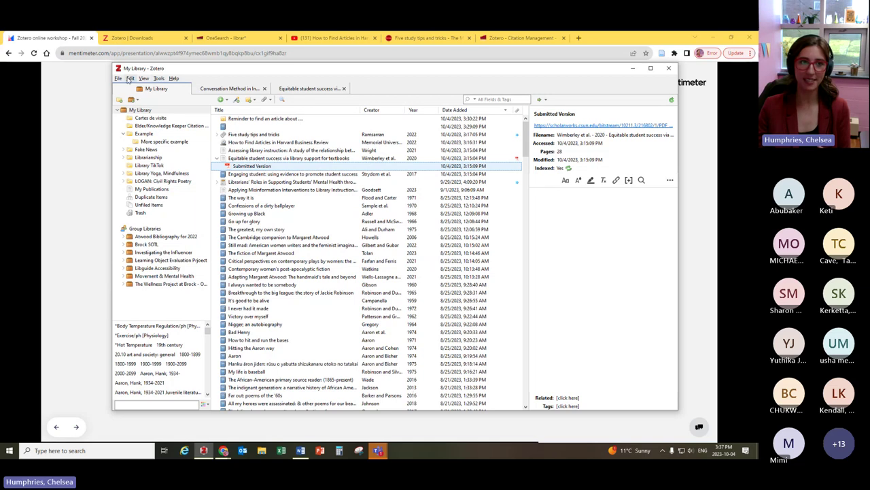
Step: Point out the Preferences command, and switch to the Chrome presentation's timed slide about customizing the library and making folders
{"action": "left_click", "coordinate": [130, 79]}
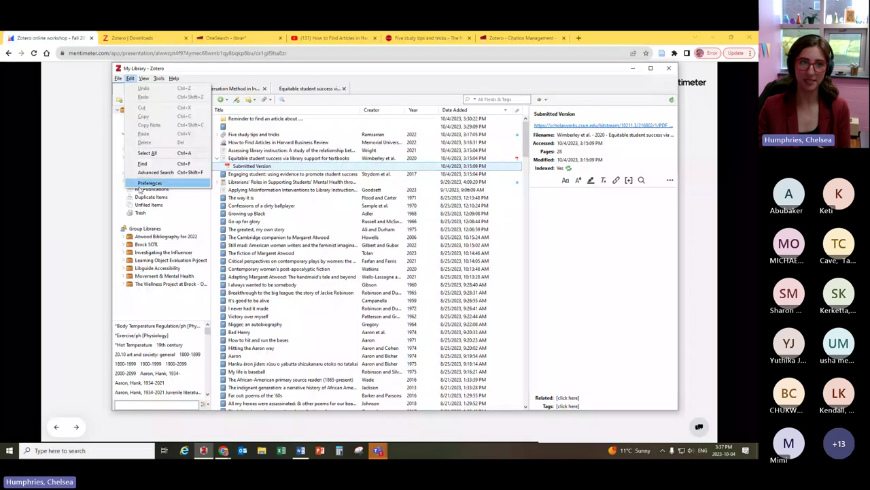
{"action": "key", "text": "alt+Tab"}
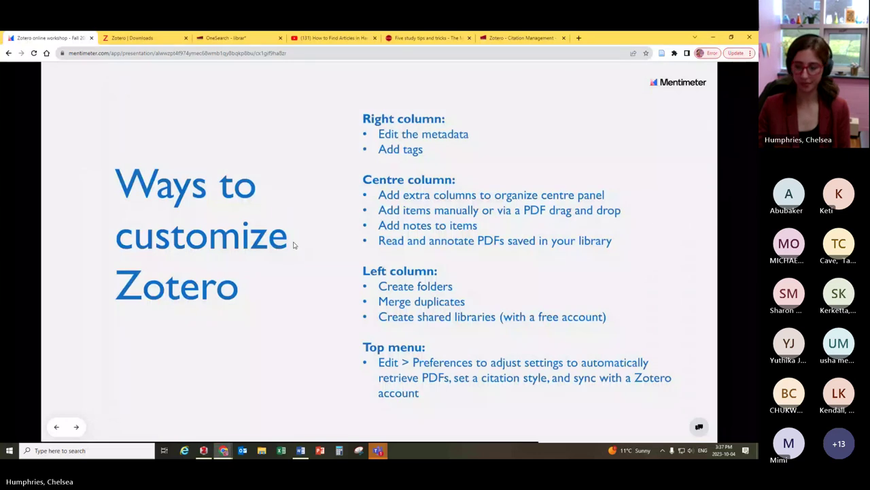
{"action": "key", "text": "Right"}
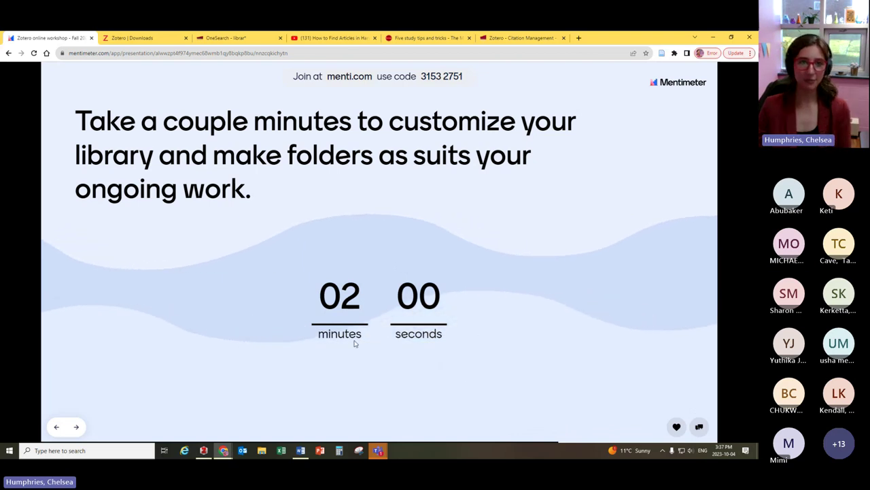
Step: Switch to Zotero, add a blank child note to "How to Find Articles in Harvard Business Review", and return to that item's notes
{"action": "left_click", "coordinate": [203, 450]}
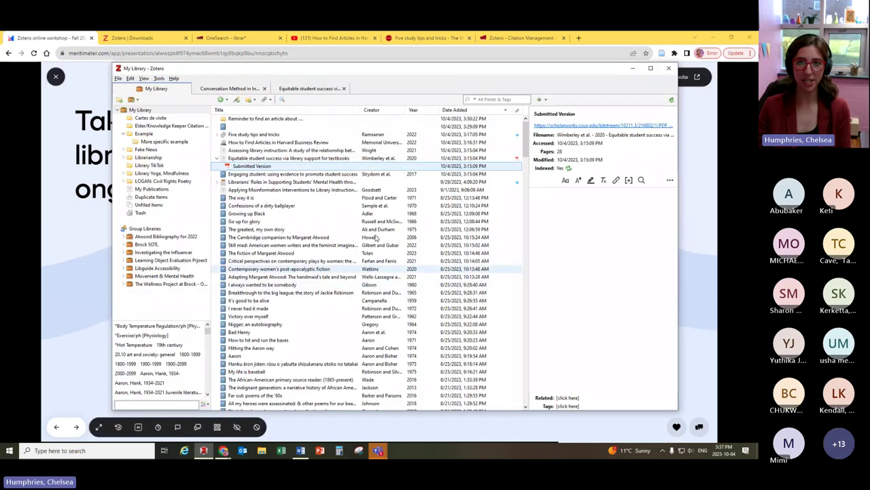
{"action": "left_click", "coordinate": [270, 144]}
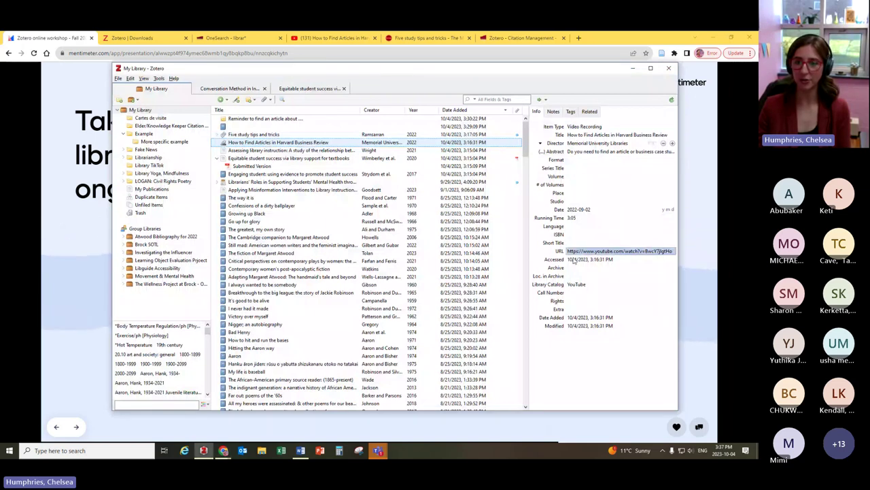
{"action": "left_click", "coordinate": [554, 111]}
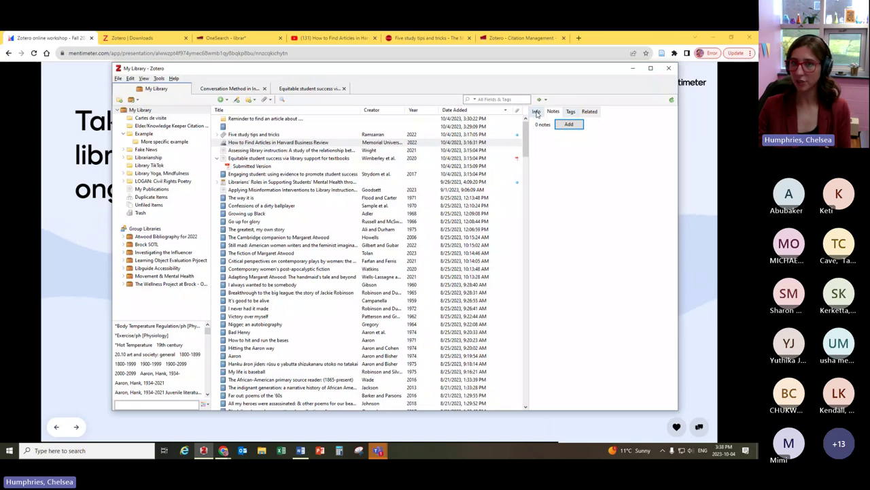
{"action": "left_click", "coordinate": [537, 112]}
{"action": "left_click", "coordinate": [554, 112]}
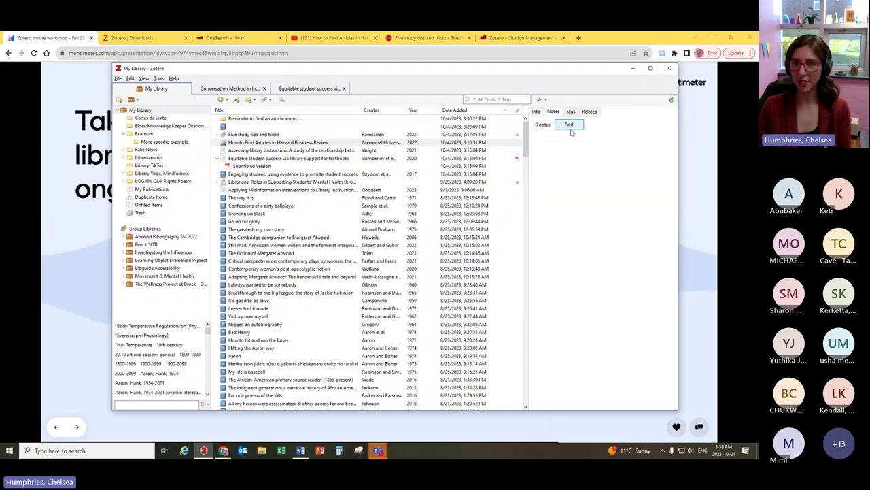
{"action": "left_click", "coordinate": [570, 127]}
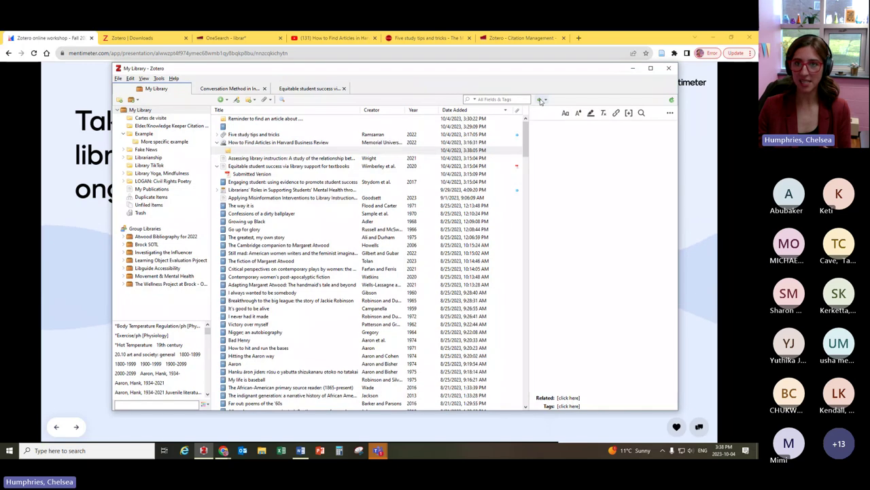
{"action": "left_click", "coordinate": [244, 145]}
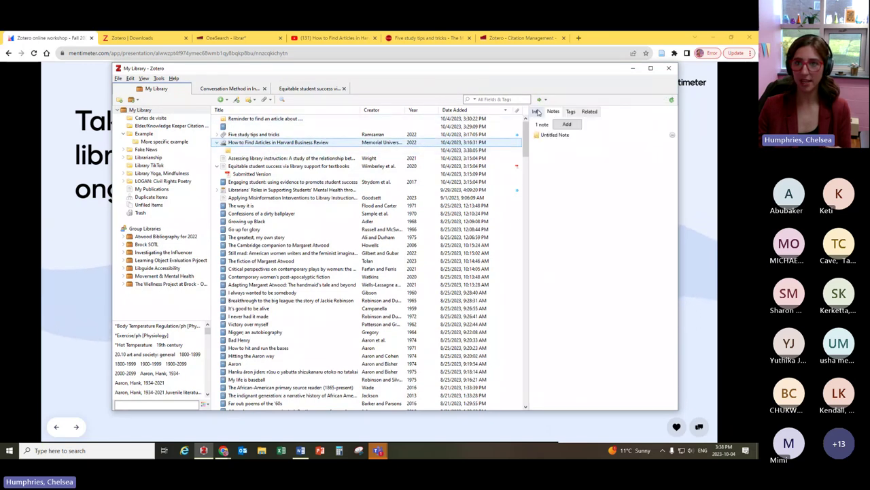
Step: Compare the notes and bibliographic details of "How to Find Articles in Harvard Business Review", and return to the Chrome presentation
{"action": "left_click", "coordinate": [537, 112]}
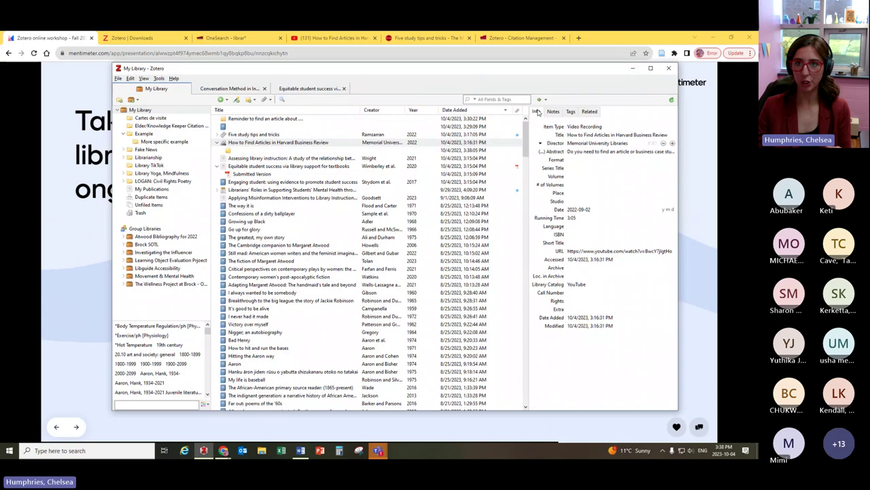
{"action": "left_click", "coordinate": [571, 111]}
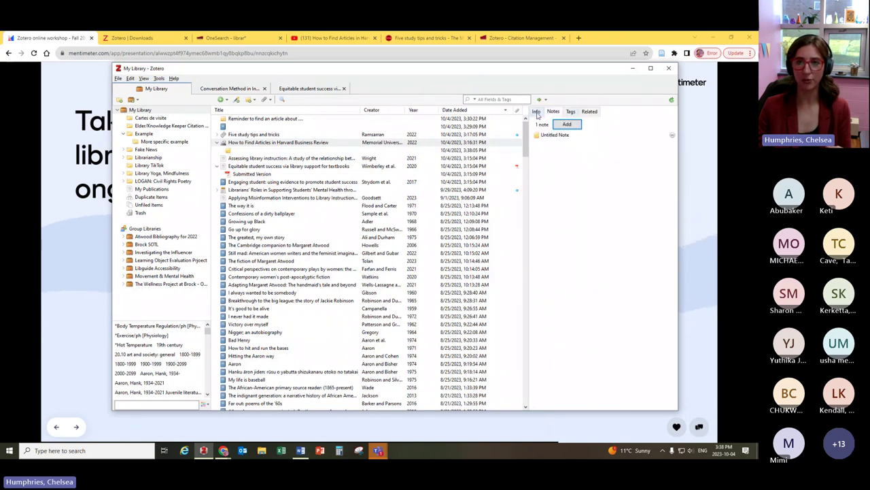
{"action": "left_click", "coordinate": [537, 112]}
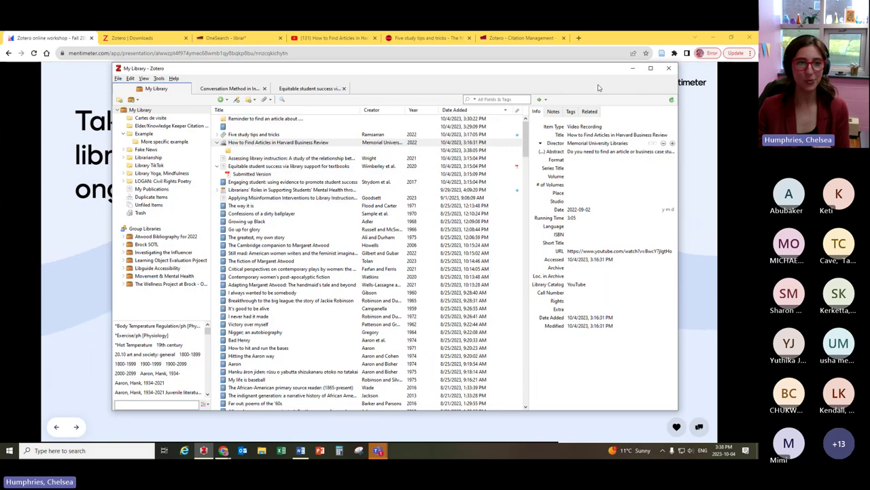
{"action": "left_click", "coordinate": [633, 68]}
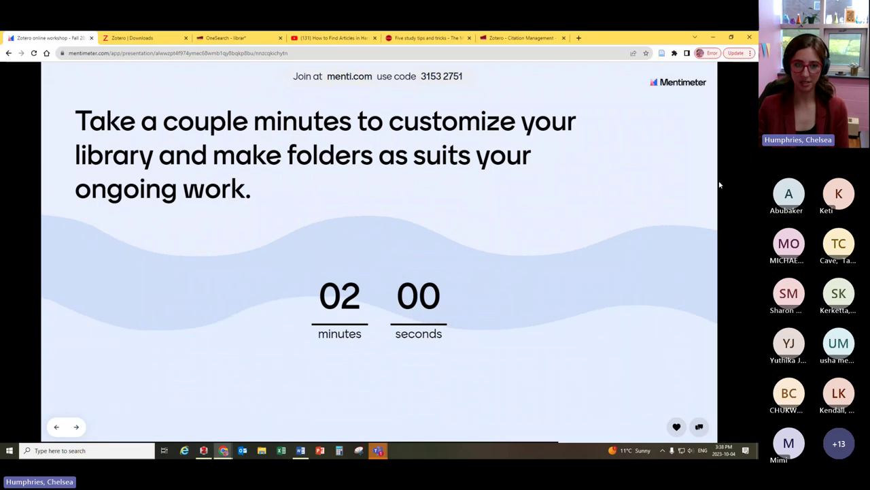
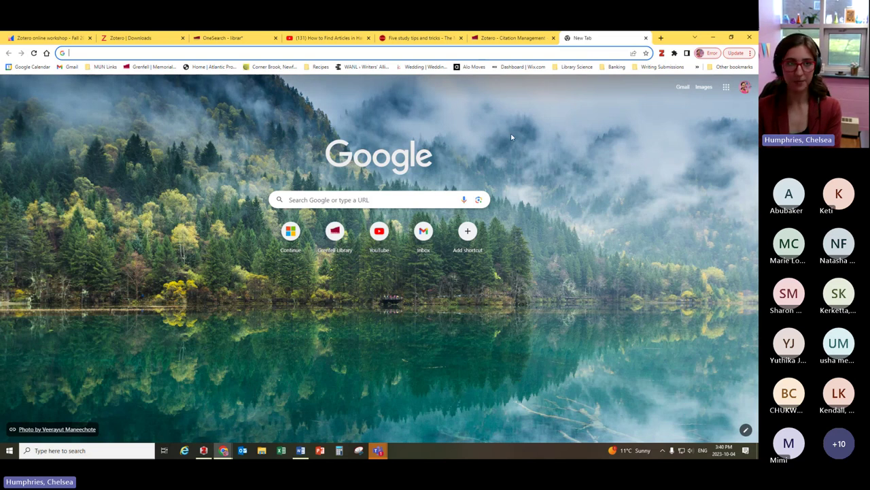
Step: Search the web for Zotero for Mac preferences, open Zotero's preferences documentation and highlight the "Zotero → Preferences" path
{"action": "type", "text": "zotoer for mac preferences"}
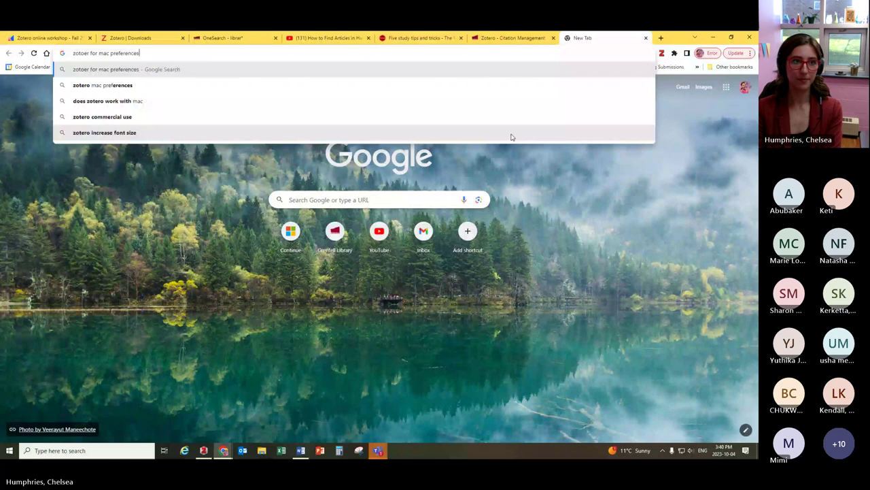
{"action": "key", "text": "Return"}
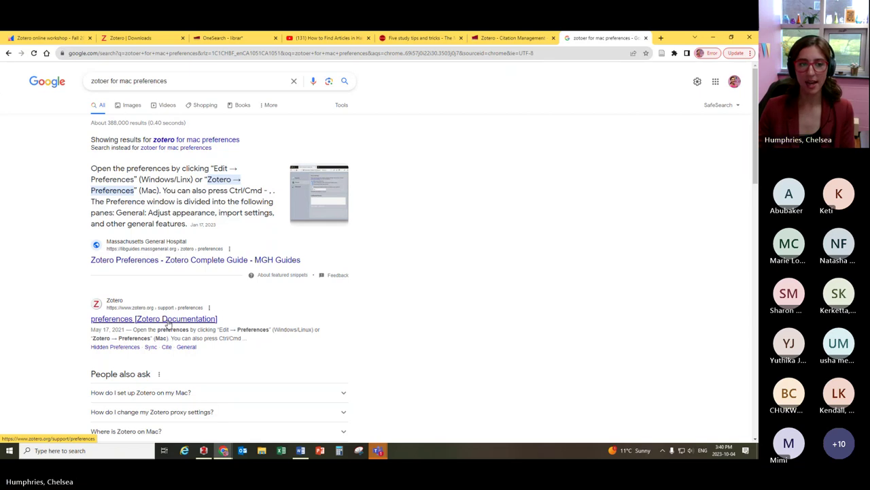
{"action": "left_click", "coordinate": [166, 320]}
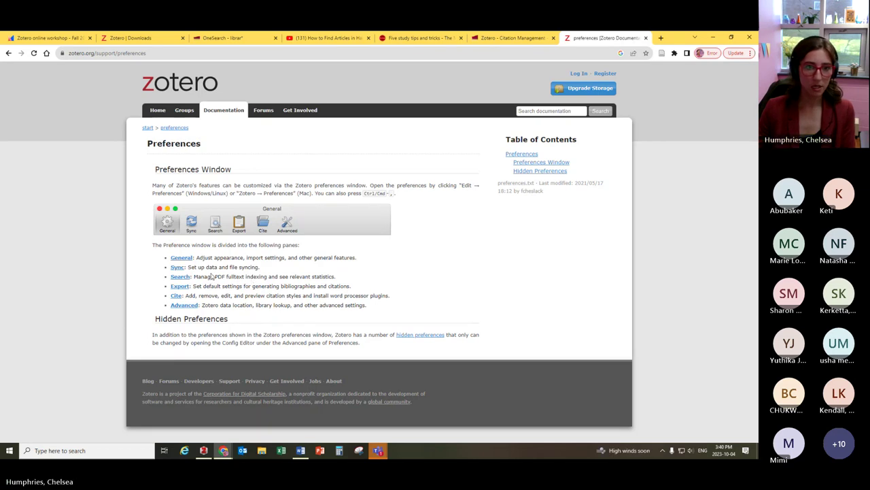
{"action": "left_click_drag", "start_coordinate": [237, 193], "coordinate": [297, 193]}
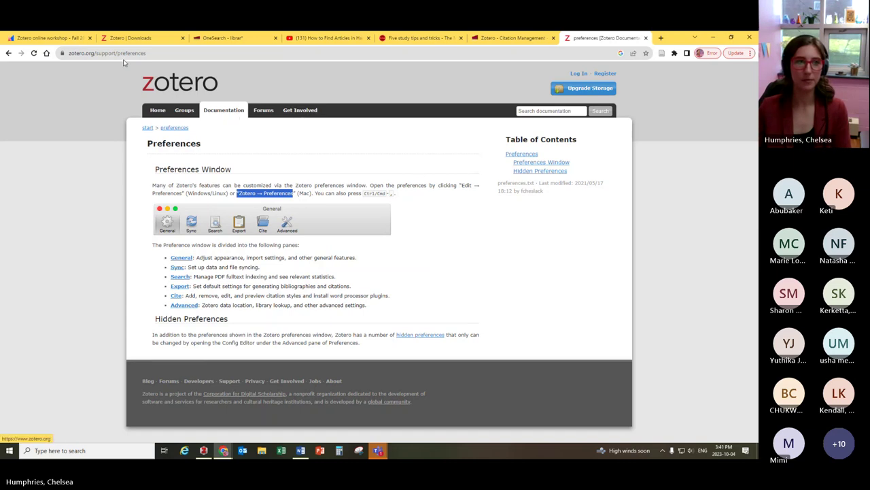
Step: Return to the workshop presentation, mark the audience question about finding properties on a Mac as answered, and close the questions
{"action": "left_click", "coordinate": [60, 39]}
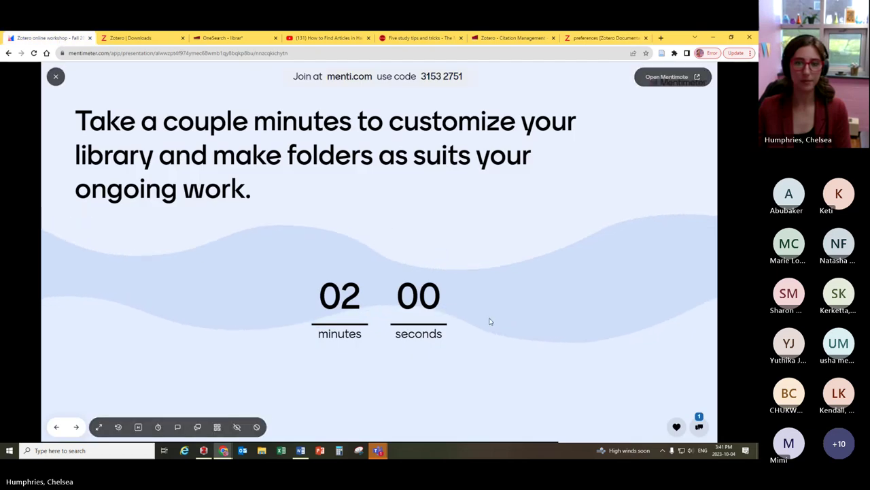
{"action": "left_click", "coordinate": [698, 424]}
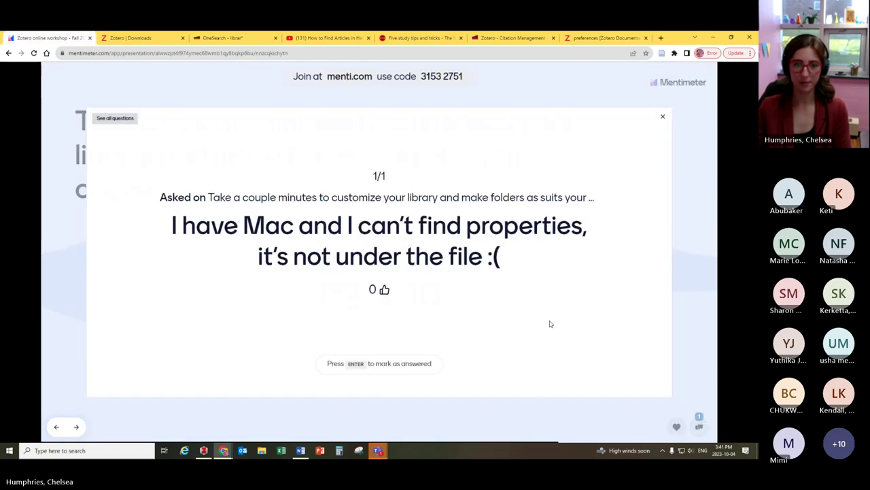
{"action": "key", "text": "Return"}
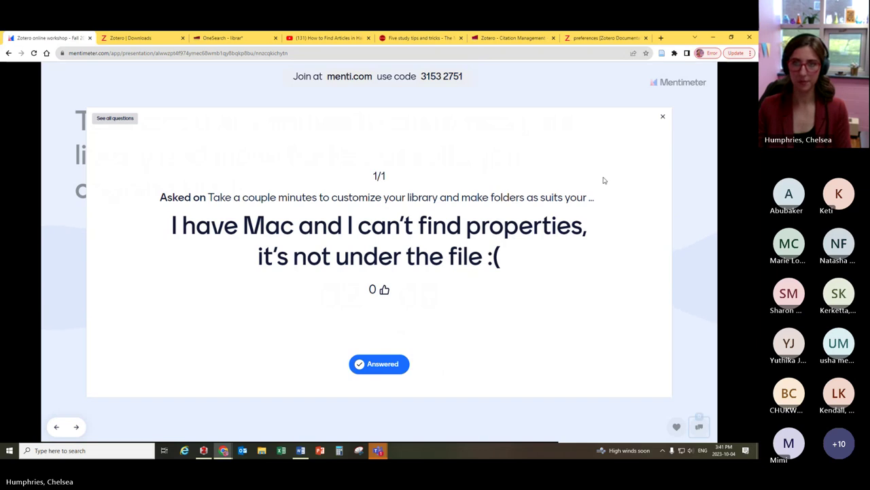
{"action": "left_click", "coordinate": [660, 118]}
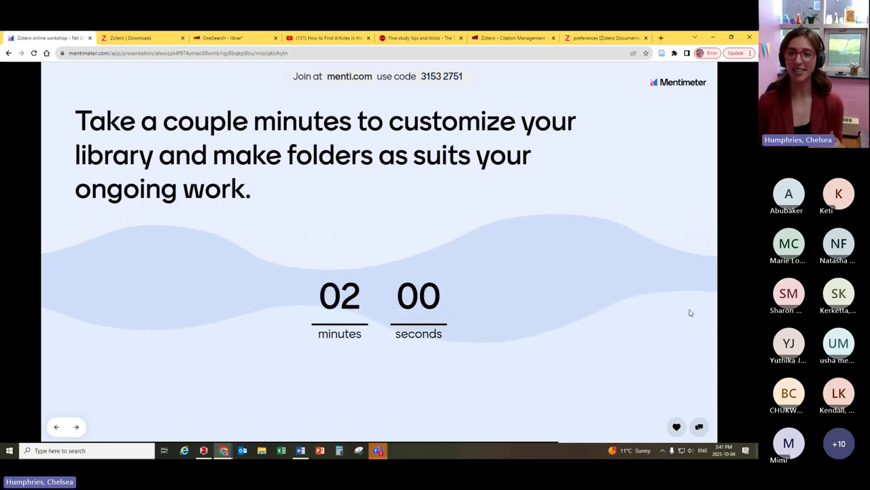
Step: Revisit the Zotero preferences documentation page, and advance the workshop presentation to the "Three ways to generate citations" slide
{"action": "left_click", "coordinate": [598, 38]}
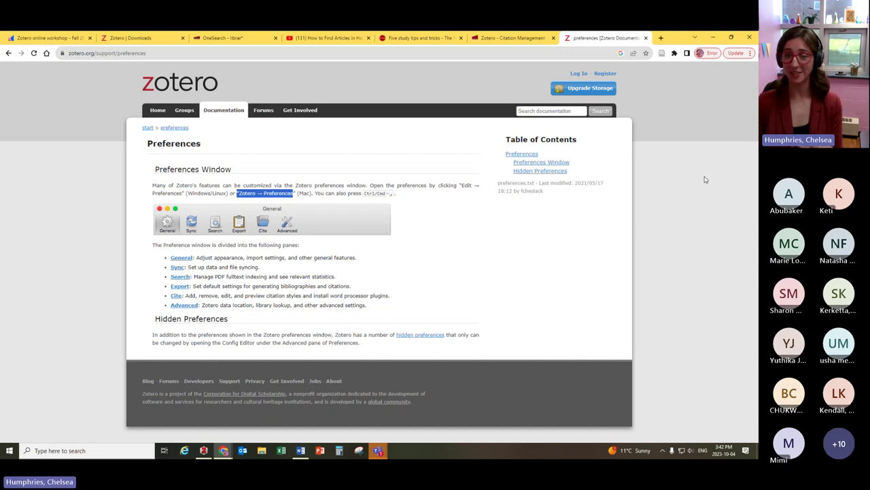
{"action": "left_click", "coordinate": [48, 37]}
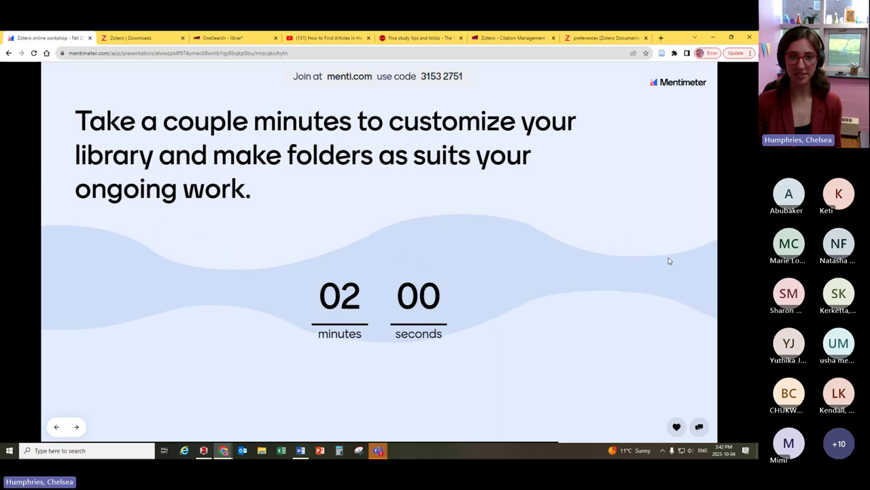
{"action": "key", "text": "Right"}
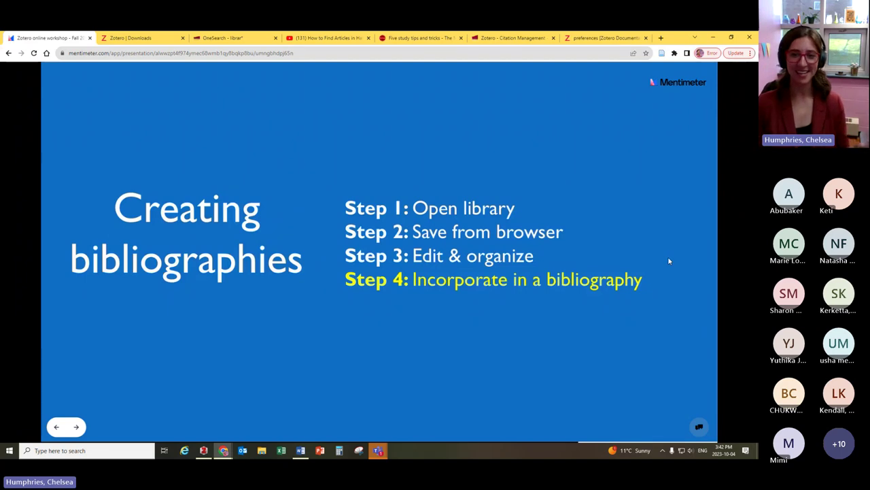
{"action": "key", "text": "Right"}
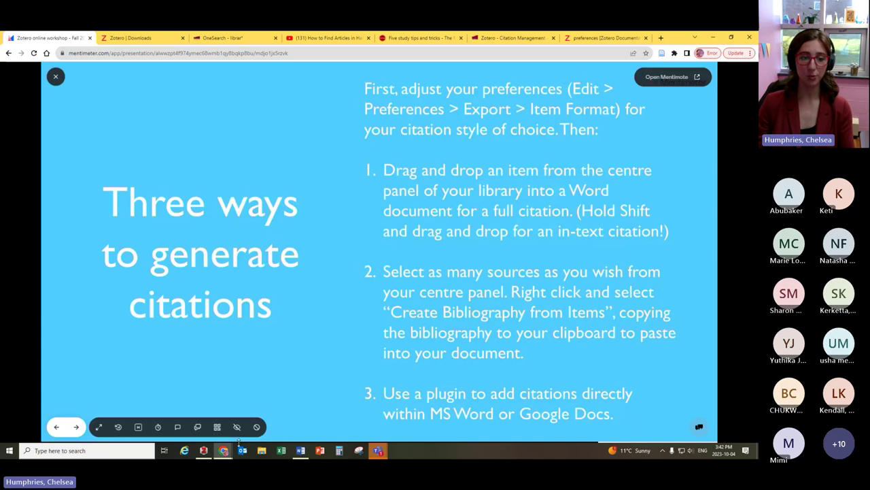
Step: Review Zotero's Export item format and the Cite style list, highlighting Modern Language Association 9th edition, and return to the Chrome presentation
{"action": "left_click", "coordinate": [203, 450]}
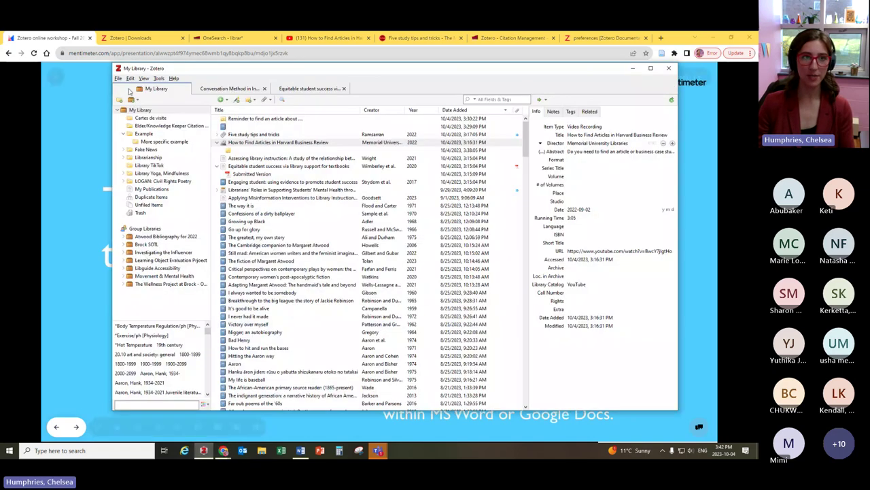
{"action": "left_click", "coordinate": [130, 78]}
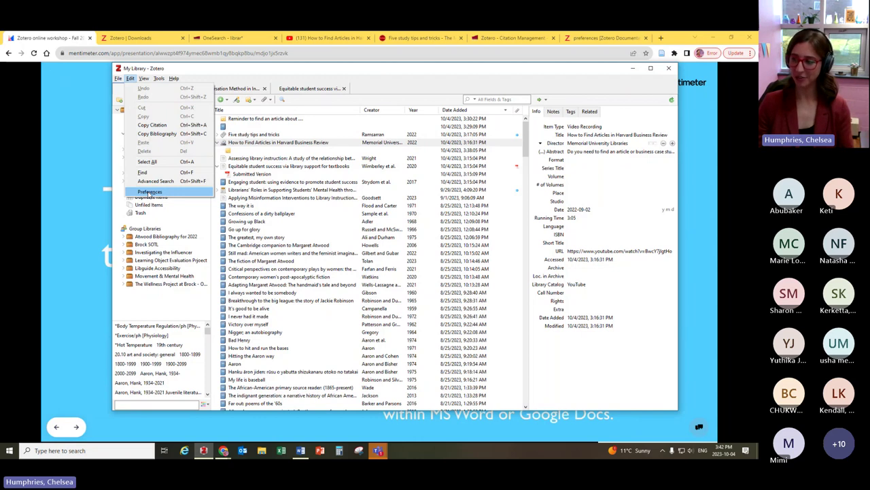
{"action": "left_click", "coordinate": [149, 192]}
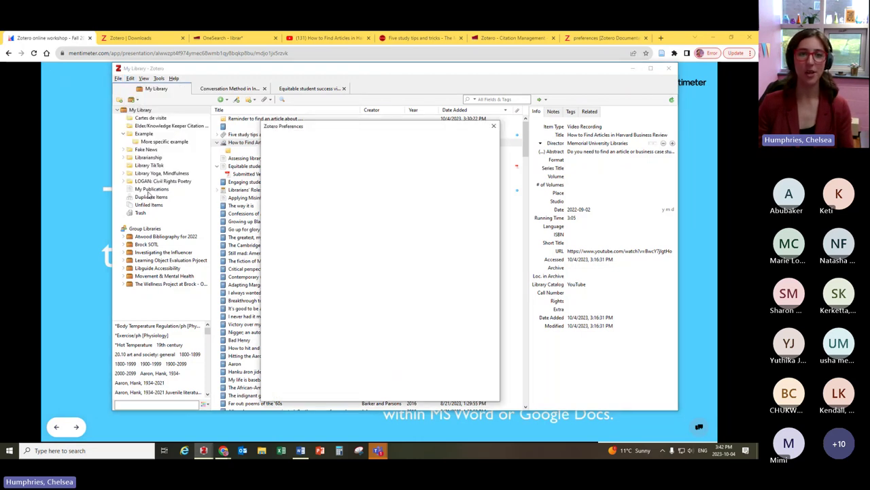
{"action": "left_click", "coordinate": [360, 142]}
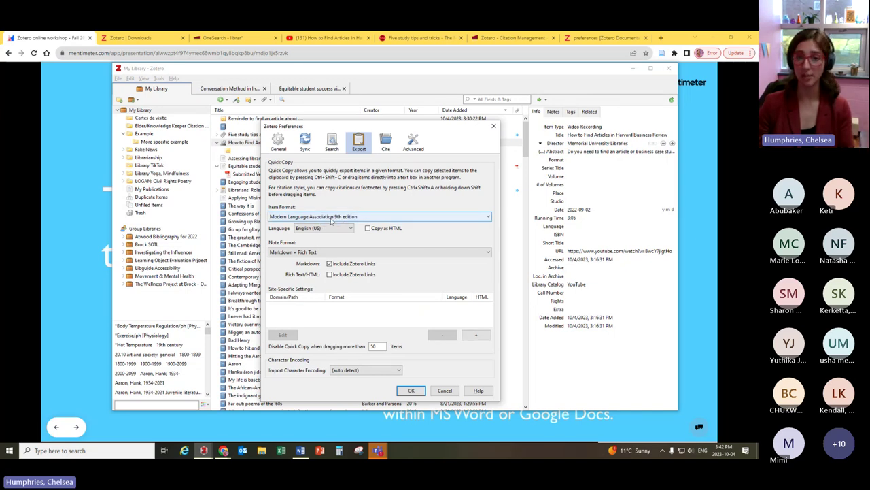
{"action": "left_click", "coordinate": [391, 147]}
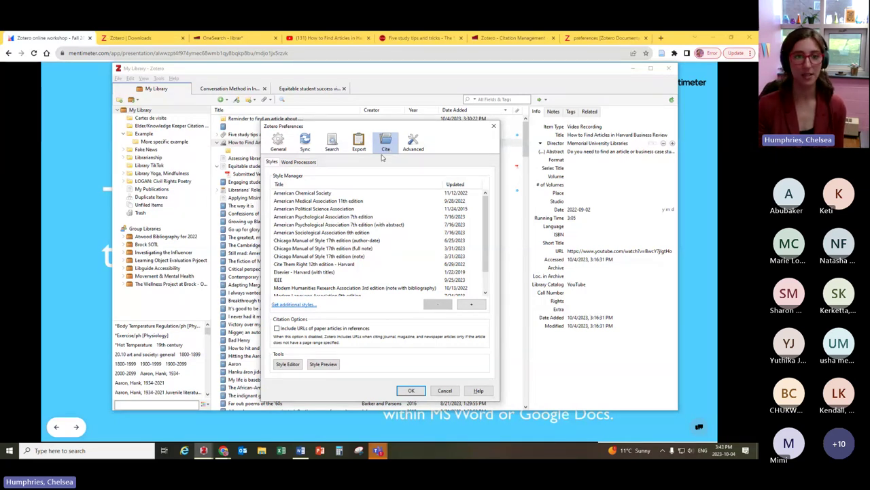
{"action": "scroll", "coordinate": [326, 275], "scroll_direction": "down", "scroll_amount": 1}
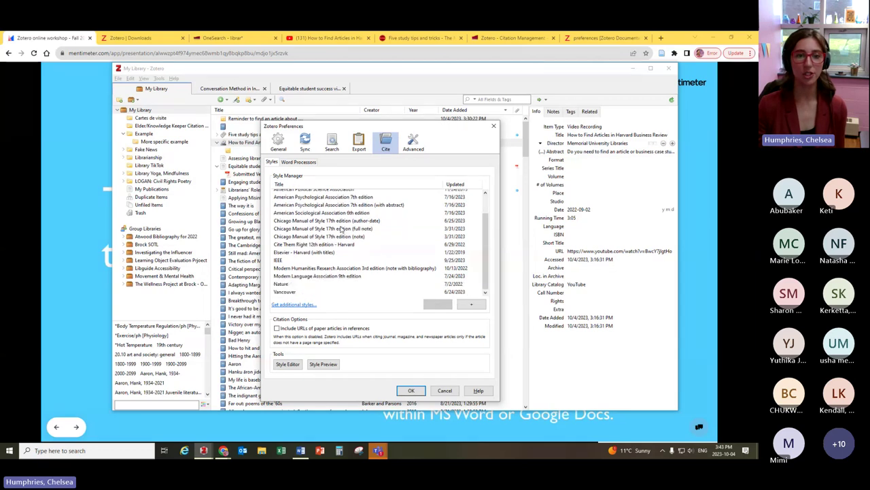
{"action": "left_click", "coordinate": [325, 276]}
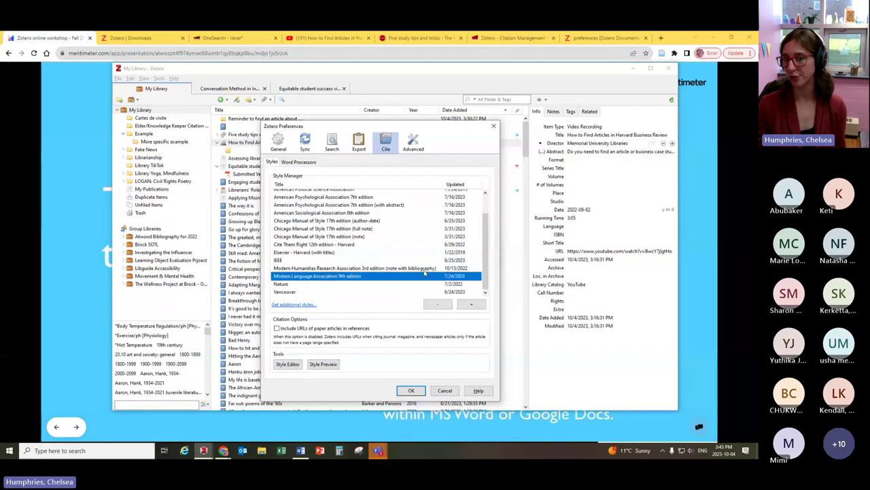
{"action": "left_click", "coordinate": [410, 391]}
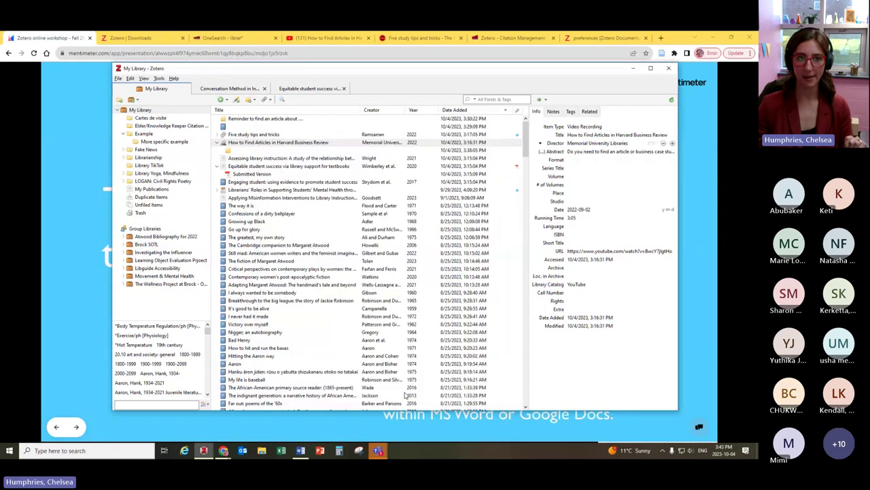
{"action": "left_click", "coordinate": [633, 68]}
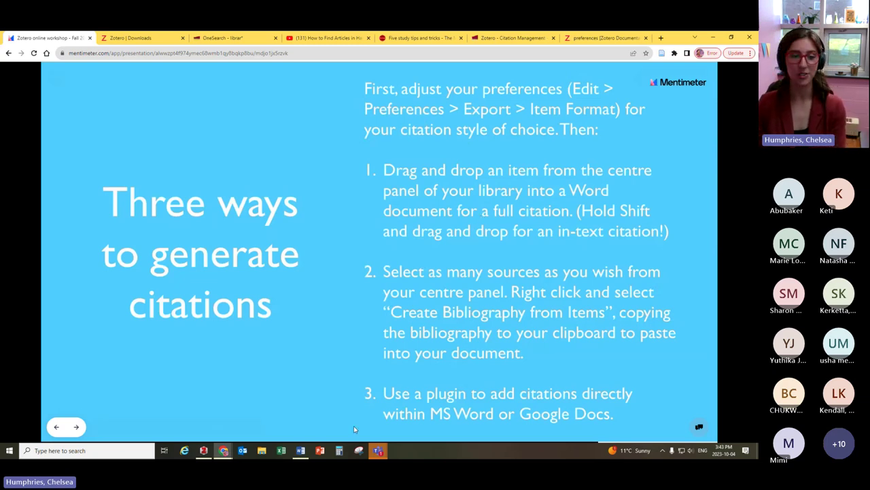
Step: Insert the full citation for Zotero's "How to Find Articles in Harvard Business Review" item into the blank Word document, and delete it
{"action": "mouse_move", "coordinate": [271, 439]}
{"action": "left_click", "coordinate": [300, 450]}
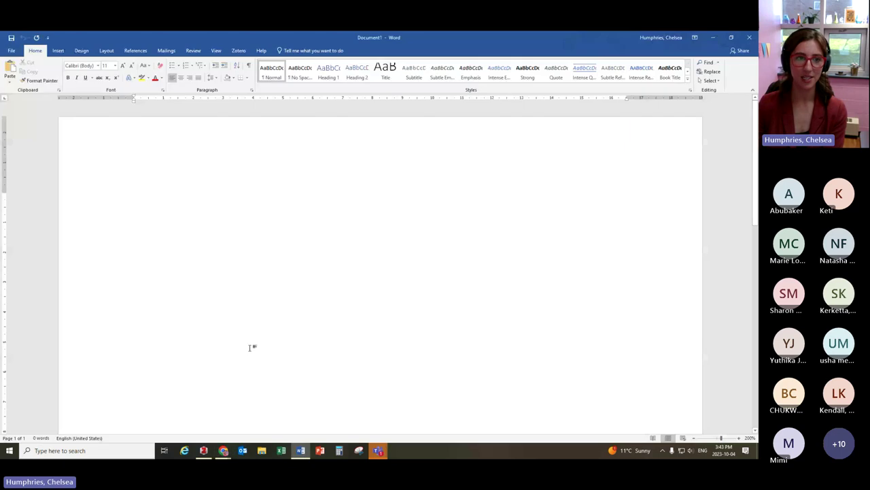
{"action": "left_click", "coordinate": [203, 450]}
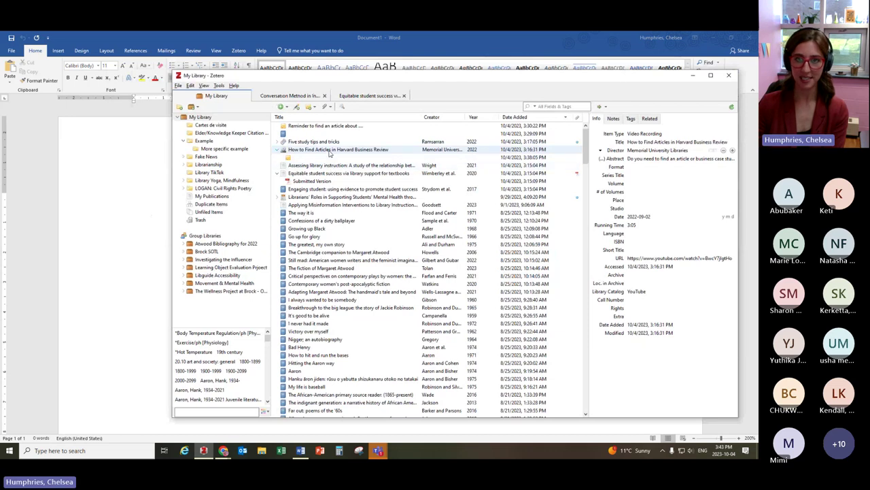
{"action": "left_click", "coordinate": [329, 153]}
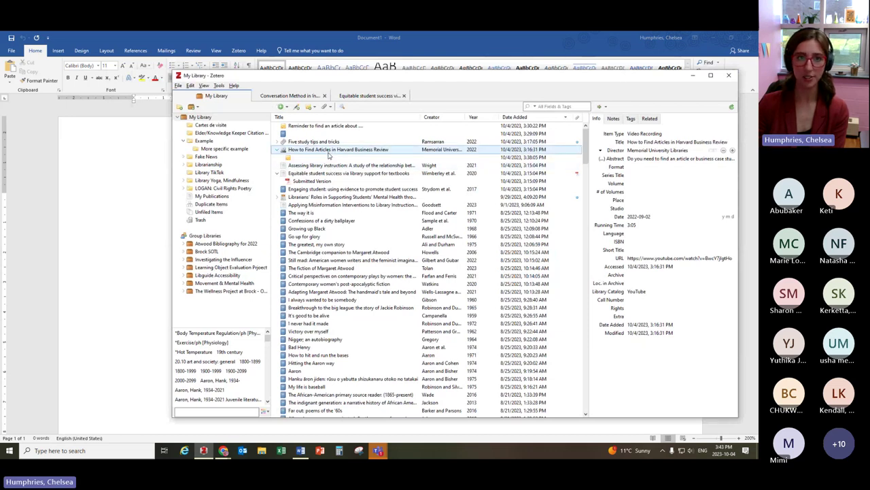
{"action": "left_click_drag", "start_coordinate": [328, 155], "coordinate": [156, 172]}
{"action": "left_click", "coordinate": [155, 173]}
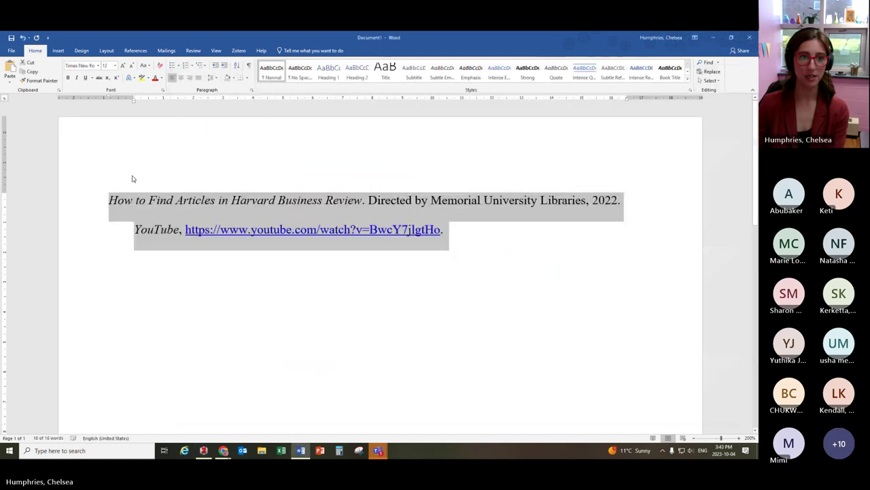
{"action": "left_click", "coordinate": [580, 256]}
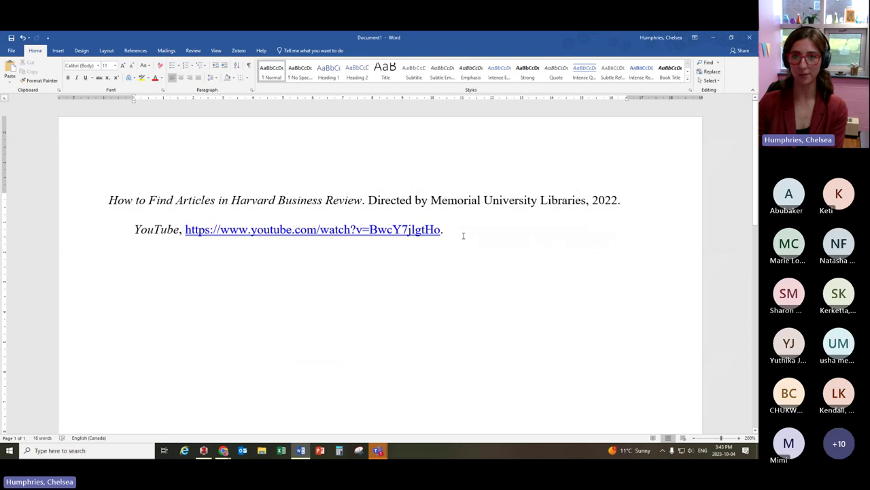
{"action": "left_click_drag", "start_coordinate": [445, 231], "coordinate": [23, 191]}
{"action": "key", "text": "Delete"}
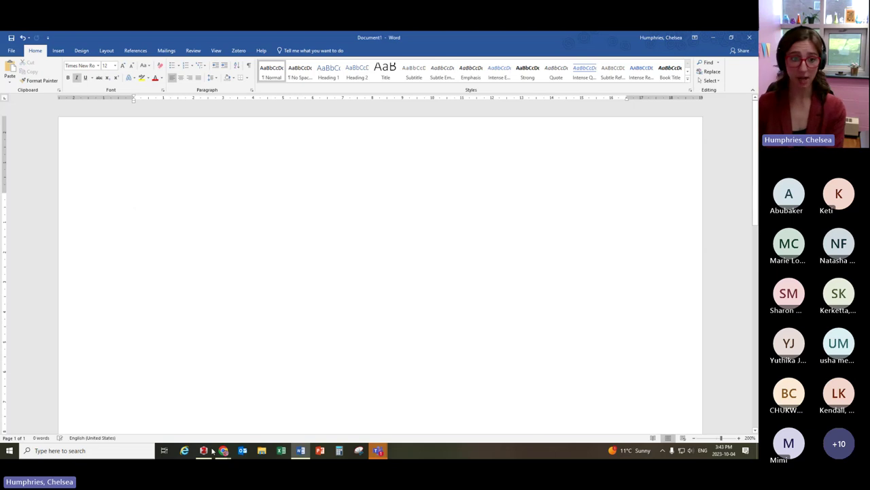
Step: Insert the full citation for Zotero's "Engaging student: using evidence to promote student success" book into the Word document, and highlight its author, title and publisher
{"action": "left_click", "coordinate": [204, 450]}
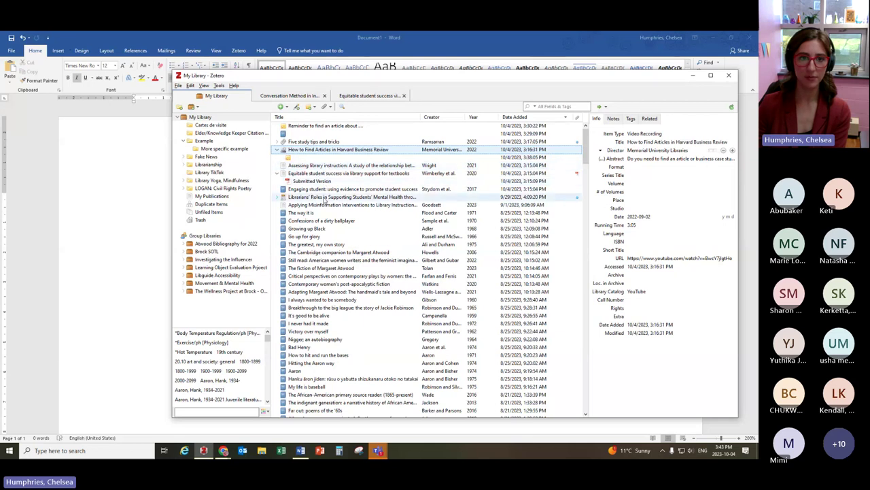
{"action": "left_click", "coordinate": [325, 197]}
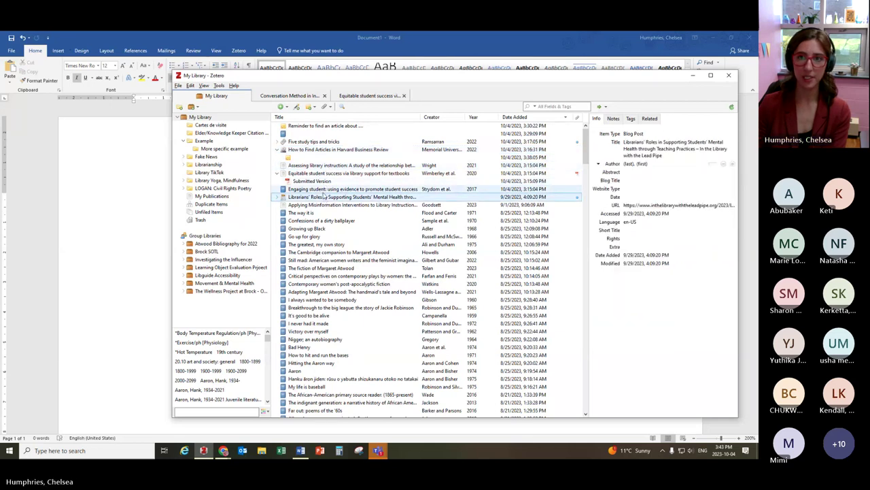
{"action": "left_click", "coordinate": [323, 189]}
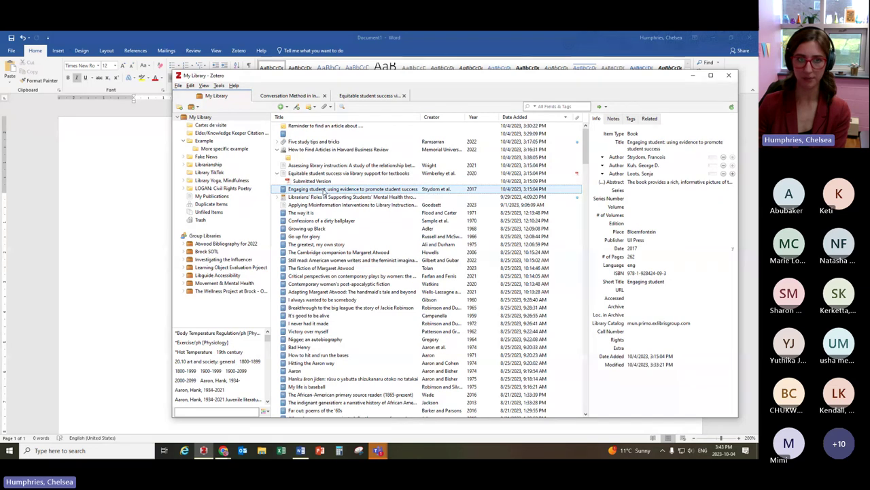
{"action": "mouse_move", "coordinate": [324, 192]}
{"action": "left_mouse_down"}
{"action": "mouse_move", "coordinate": [120, 195]}
{"action": "mouse_move", "coordinate": [125, 204]}
{"action": "mouse_move", "coordinate": [202, 204]}
{"action": "mouse_move", "coordinate": [156, 204]}
{"action": "left_mouse_up"}
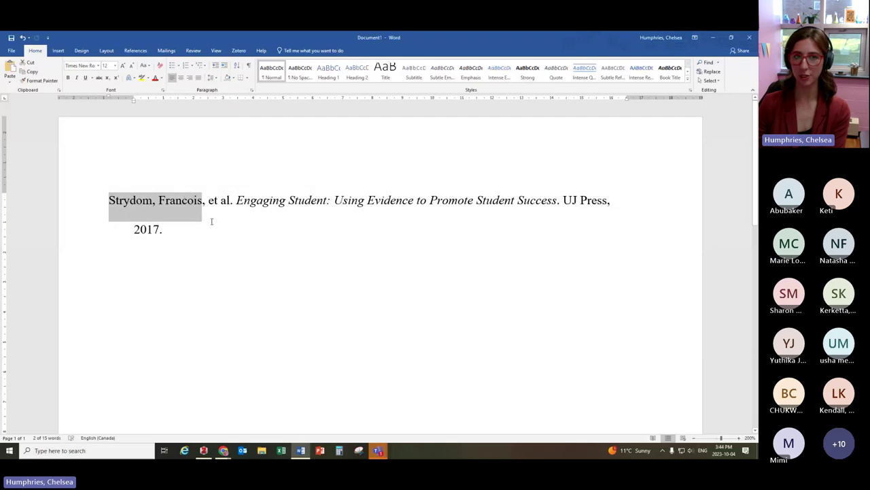
{"action": "left_click_drag", "start_coordinate": [236, 204], "coordinate": [612, 204]}
{"action": "left_click", "coordinate": [570, 200]}
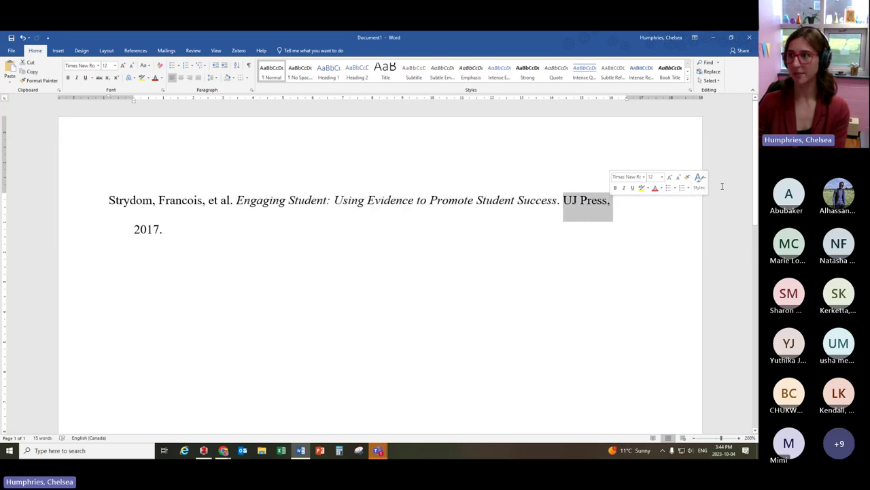
Step: Delete the book's full citation from the Word document
{"action": "key", "text": "alt+Tab"}
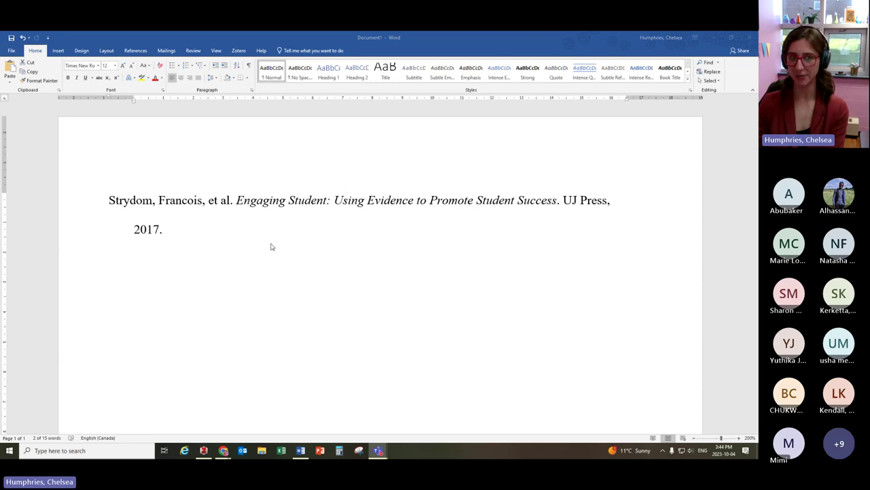
{"action": "key", "text": "alt+Tab"}
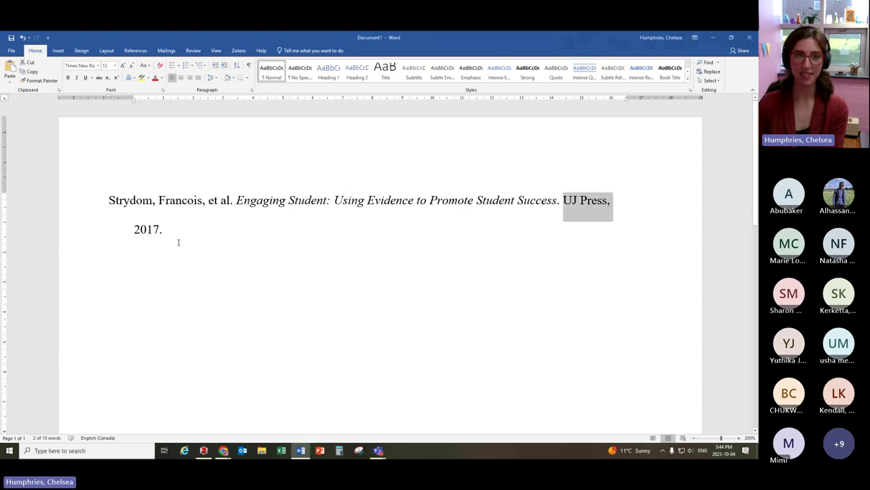
{"action": "double_click", "coordinate": [96, 197]}
{"action": "key", "text": "BackSpace"}
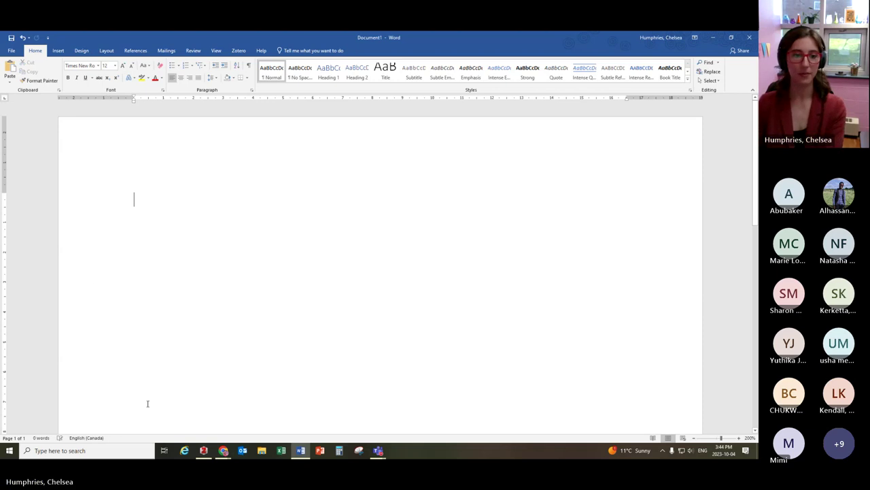
Step: Insert the full citation for Zotero's "Equitable student success via library support for textbooks" article into the Word document, and highlight its catalogue source and DOI
{"action": "left_click", "coordinate": [203, 450]}
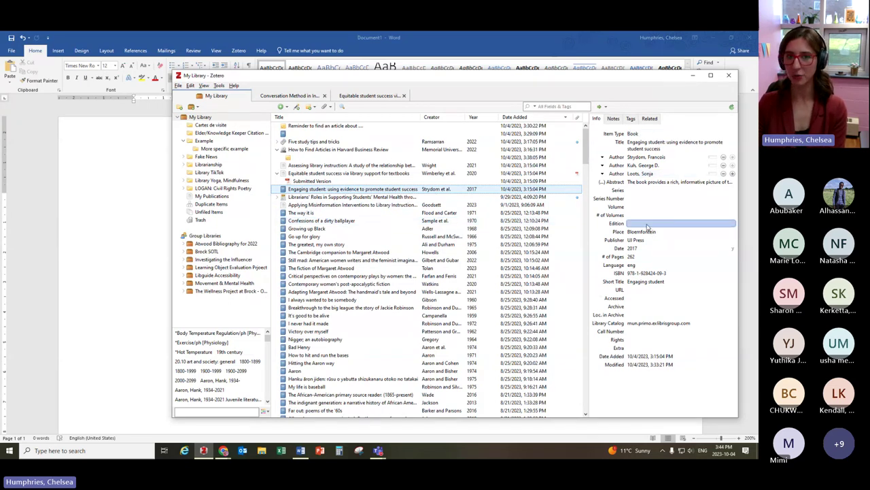
{"action": "left_click", "coordinate": [322, 176]}
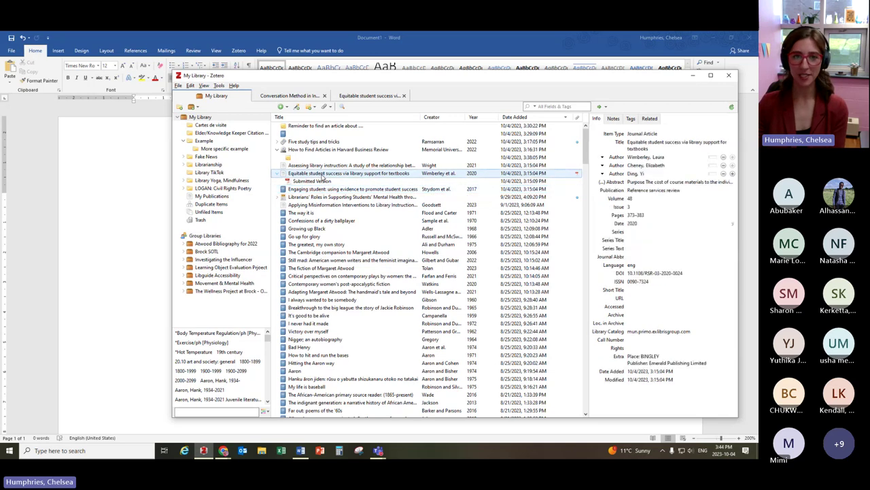
{"action": "left_click_drag", "start_coordinate": [295, 175], "coordinate": [131, 178]}
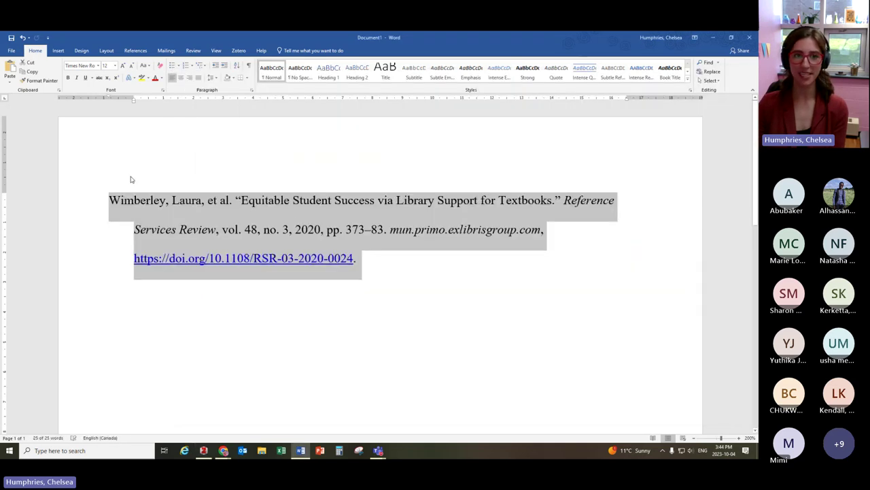
{"action": "left_click", "coordinate": [249, 202]}
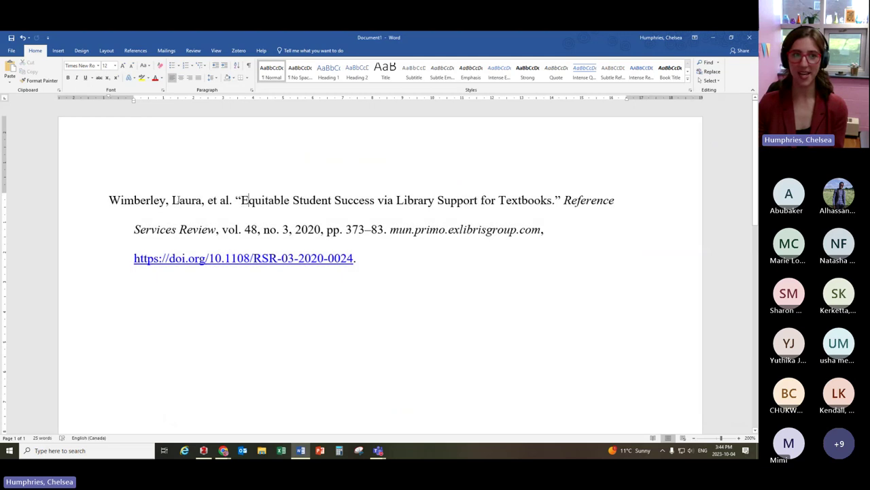
{"action": "left_click_drag", "start_coordinate": [155, 206], "coordinate": [410, 255]}
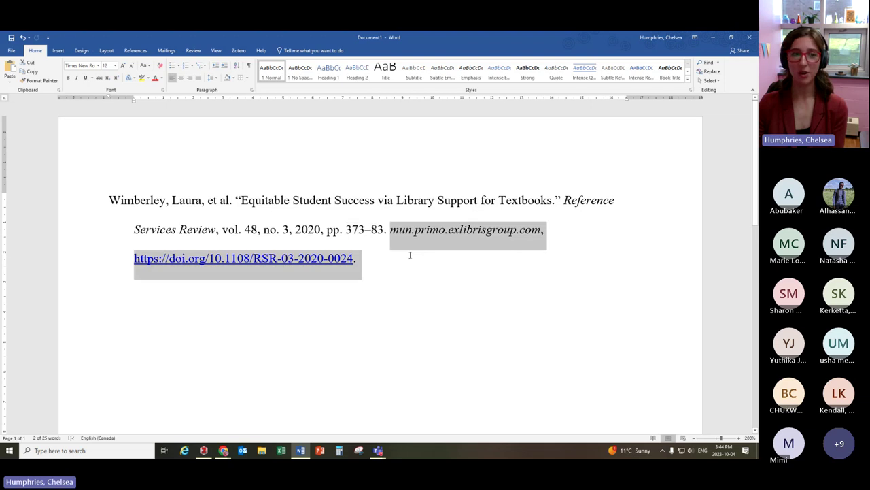
{"action": "left_click", "coordinate": [396, 272]}
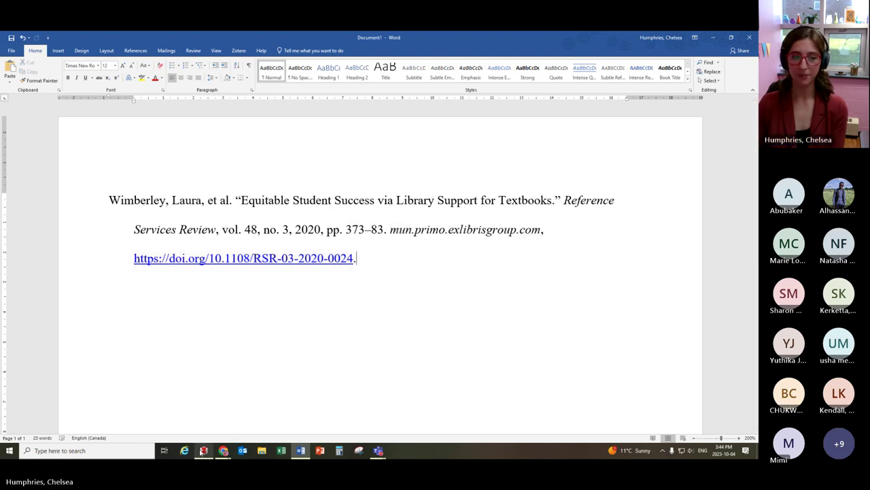
Step: Replace the article's full citation in the Word document with the sample text "Blah blha blah blah"
{"action": "triple_click", "coordinate": [77, 184]}
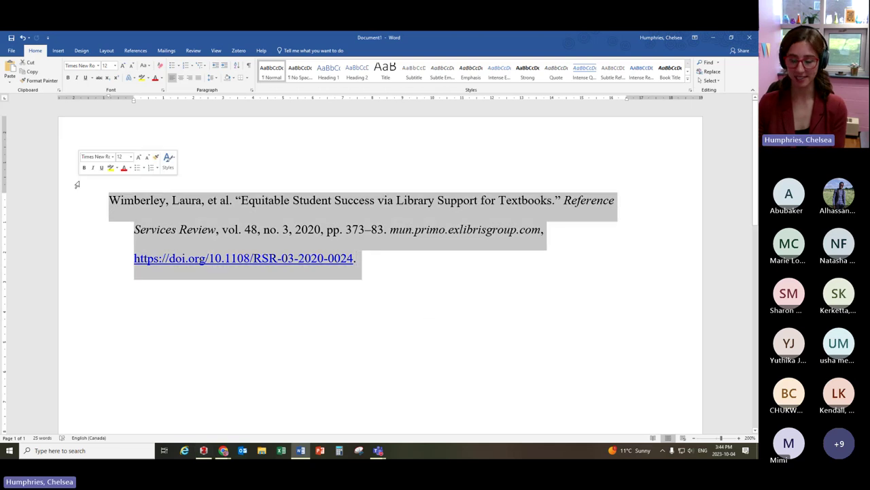
{"action": "key", "text": "Delete"}
{"action": "type", "text": "blah"}
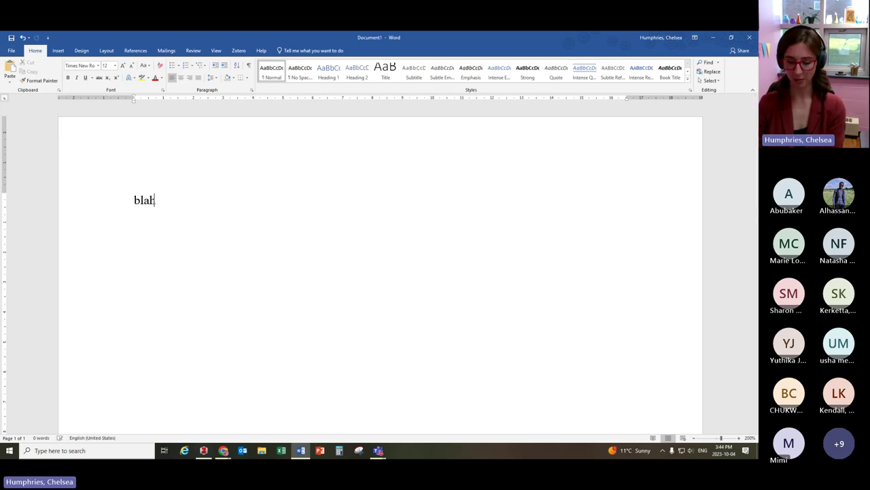
{"action": "type", "text": " blha blah blah"}
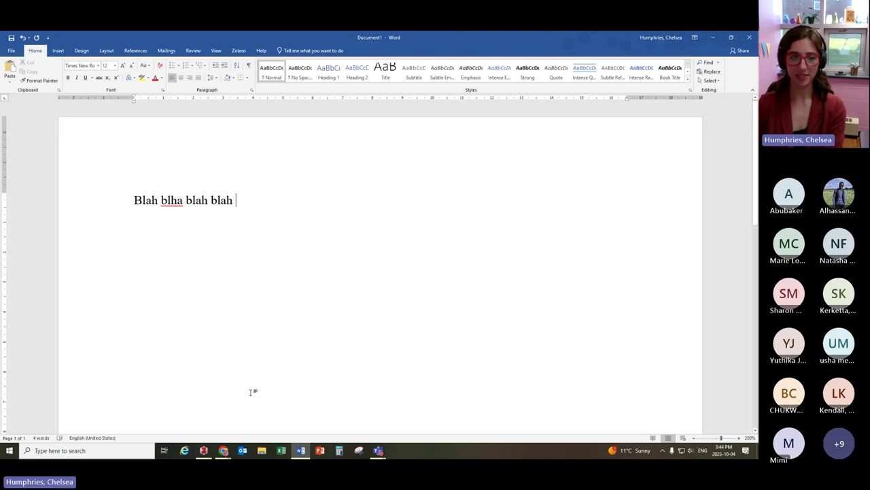
Step: Insert an in-text citation for Zotero's "Equitable student success via library support for textbooks" article after the sample text, and delete the whole line
{"action": "left_click", "coordinate": [203, 450]}
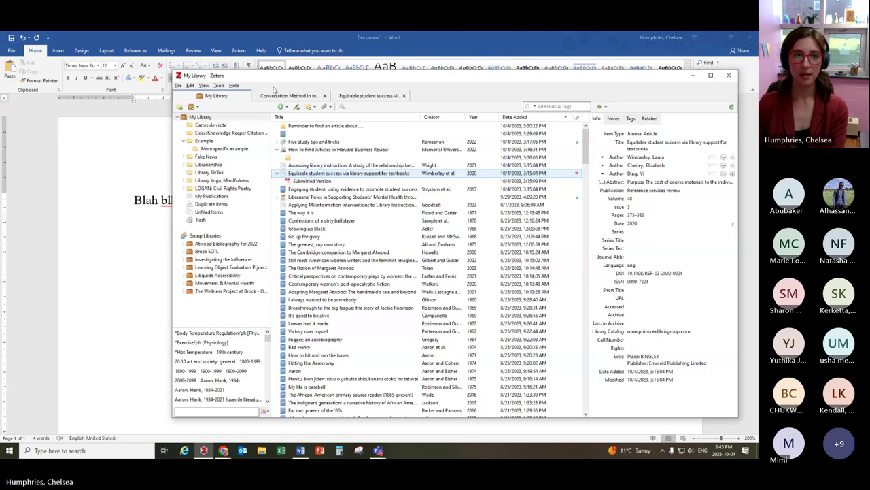
{"action": "left_click_drag", "start_coordinate": [172, 72], "coordinate": [339, 153]}
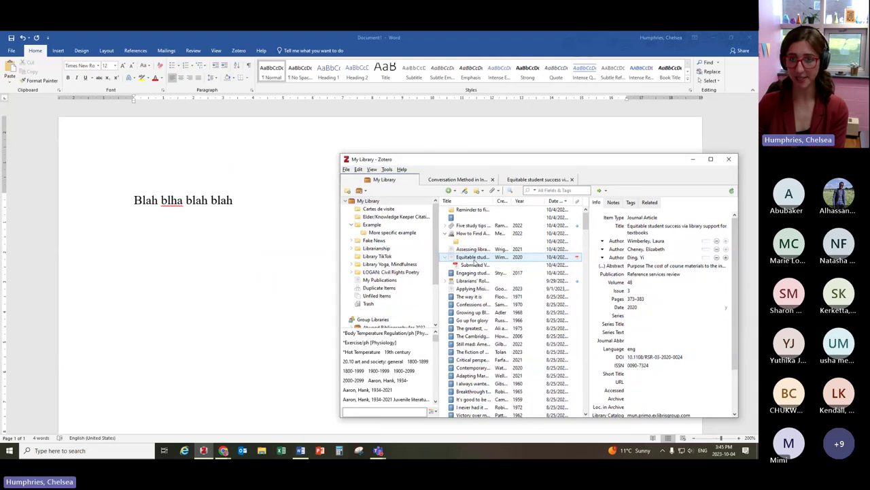
{"action": "left_click_drag", "start_coordinate": [474, 261], "coordinate": [264, 206]}
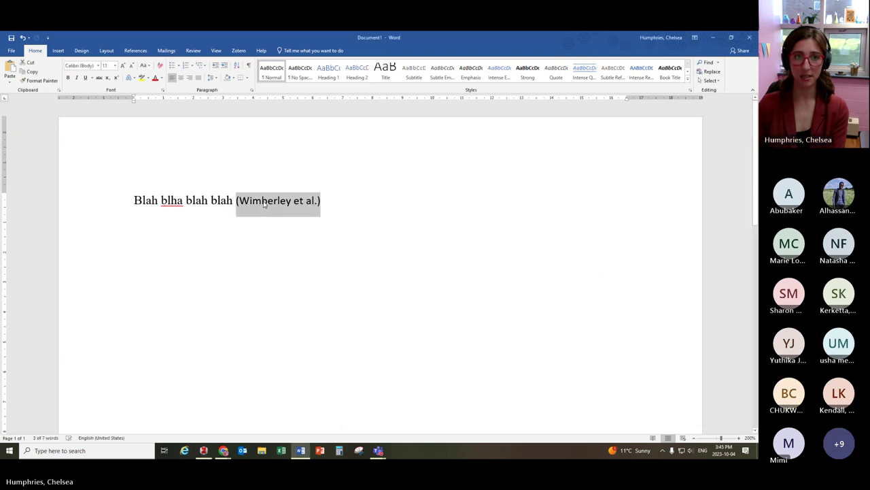
{"action": "left_click", "coordinate": [415, 229]}
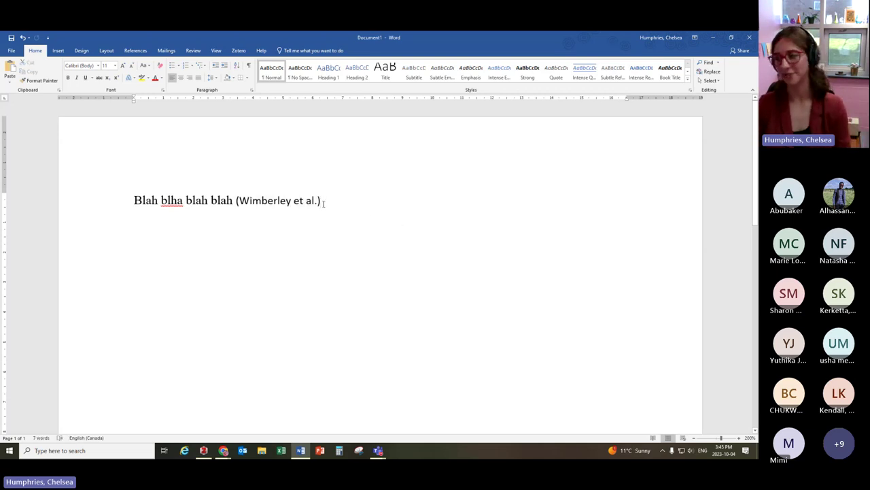
{"action": "left_click", "coordinate": [7, 190]}
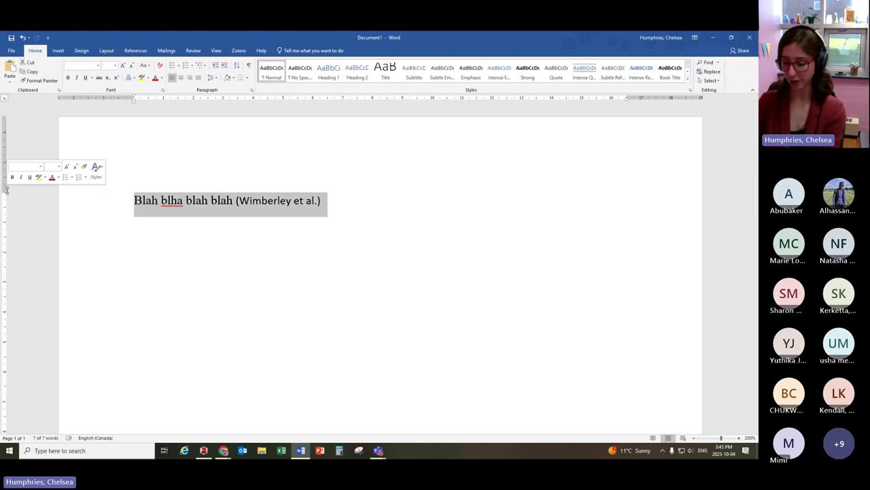
{"action": "key", "text": "Delete"}
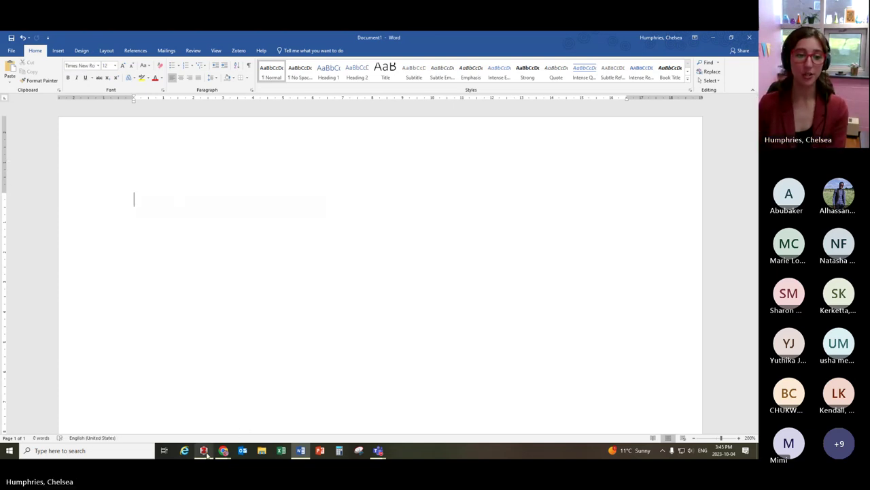
Step: Review the "Three ways to generate citations" slide in the Chrome workshop presentation, and return to Zotero
{"action": "left_click", "coordinate": [207, 455]}
{"action": "mouse_move", "coordinate": [225, 454]}
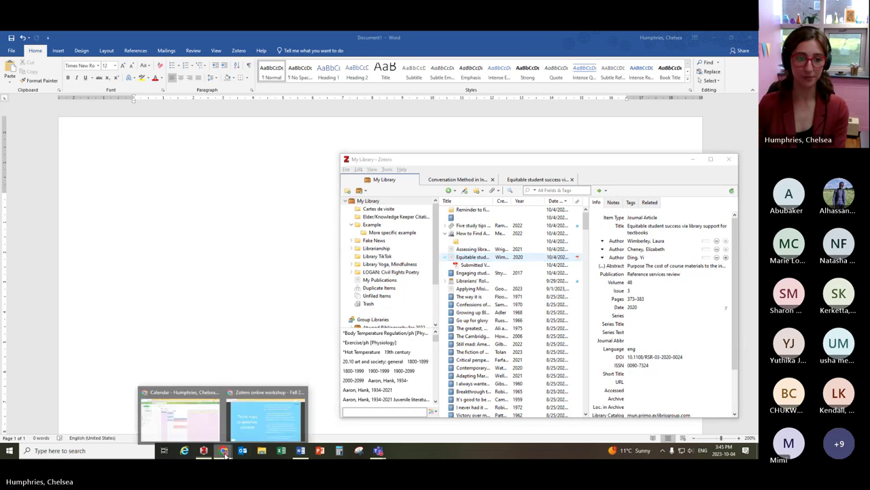
{"action": "left_click", "coordinate": [266, 417]}
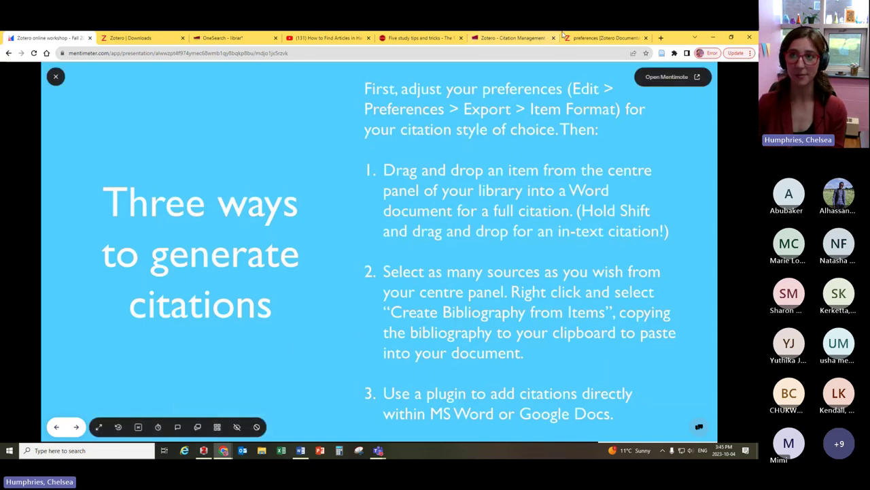
{"action": "left_click", "coordinate": [712, 38]}
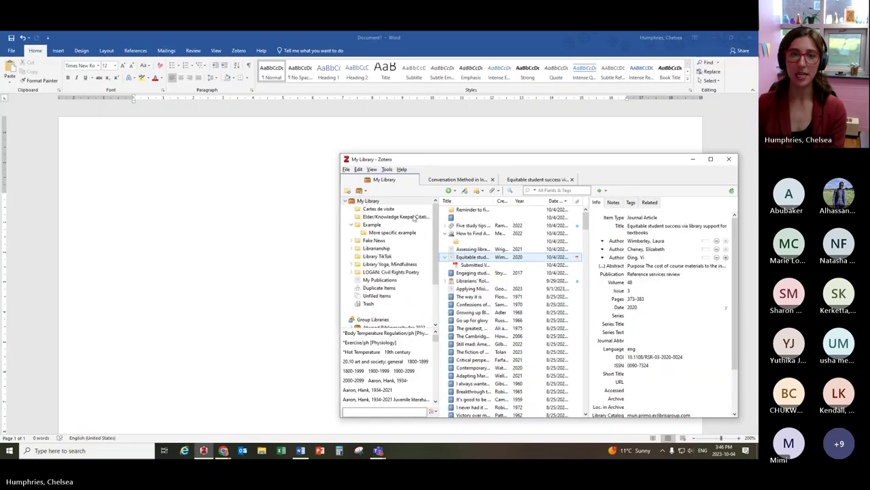
Step: Copy a Modern Language Association 9th edition bibliography of all items in Zotero's Librarianship collection to the clipboard, and return to the Word document
{"action": "left_click_drag", "start_coordinate": [339, 219], "coordinate": [245, 213]}
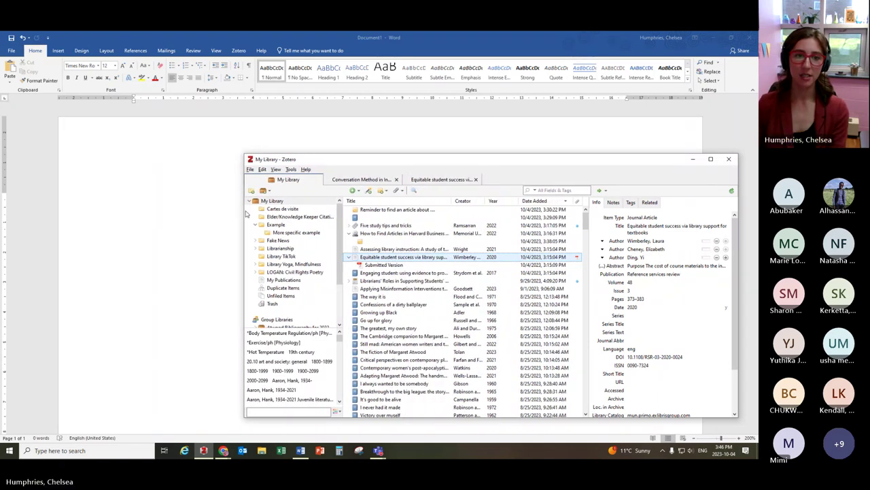
{"action": "left_click", "coordinate": [291, 249]}
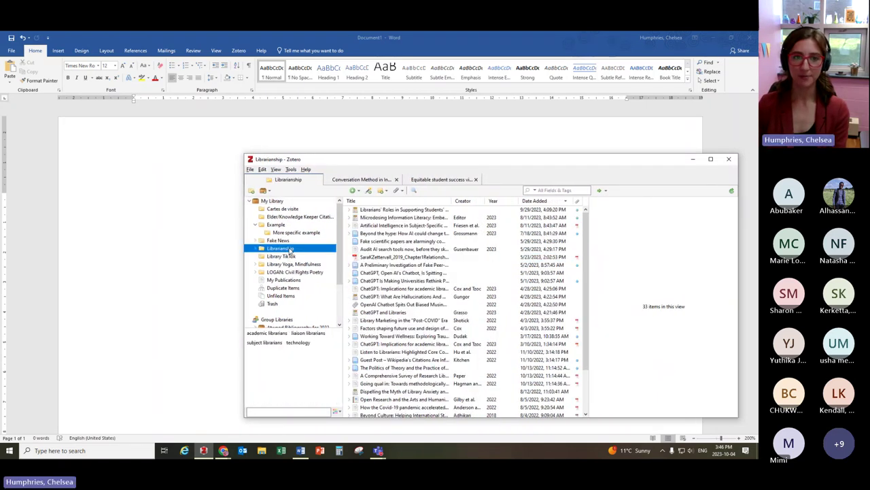
{"action": "left_click", "coordinate": [427, 210]}
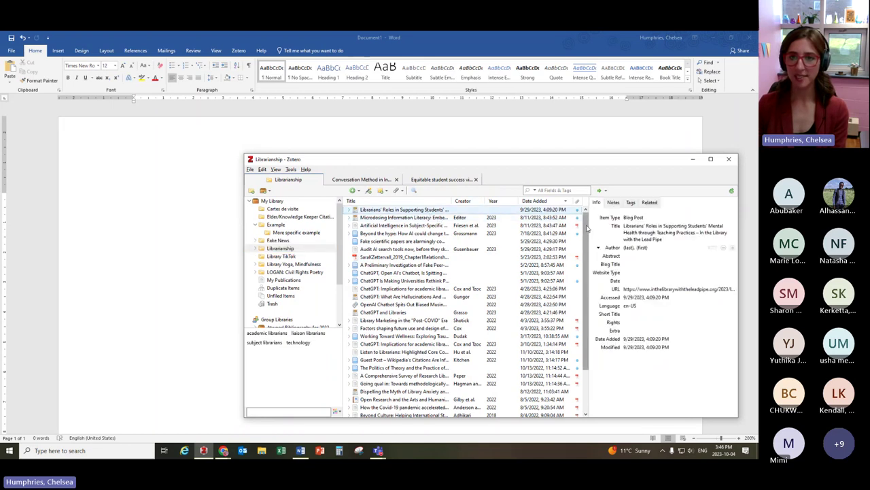
{"action": "scroll", "coordinate": [587, 228], "scroll_direction": "down", "scroll_amount": 2}
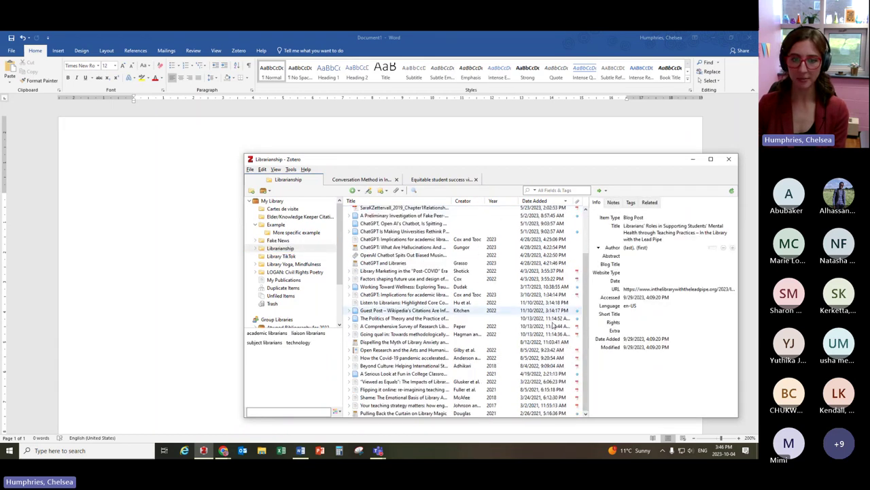
{"action": "left_click", "coordinate": [410, 413], "text": "shift"}
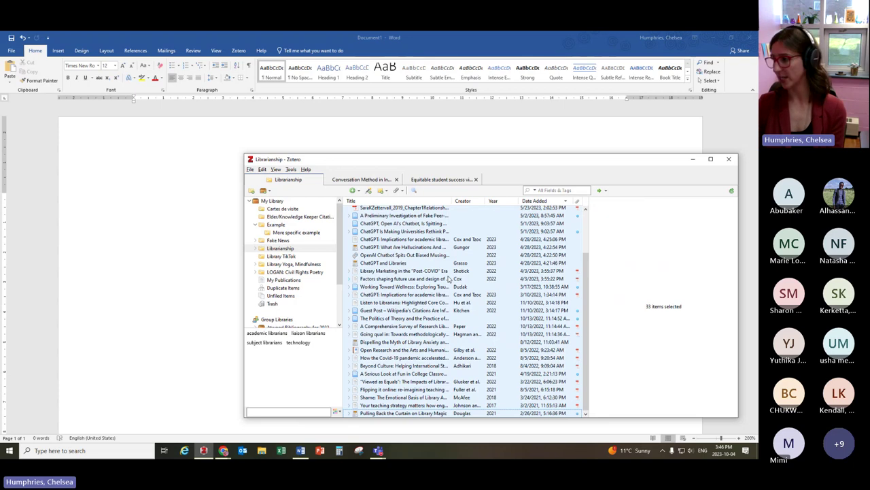
{"action": "right_click", "coordinate": [367, 269]}
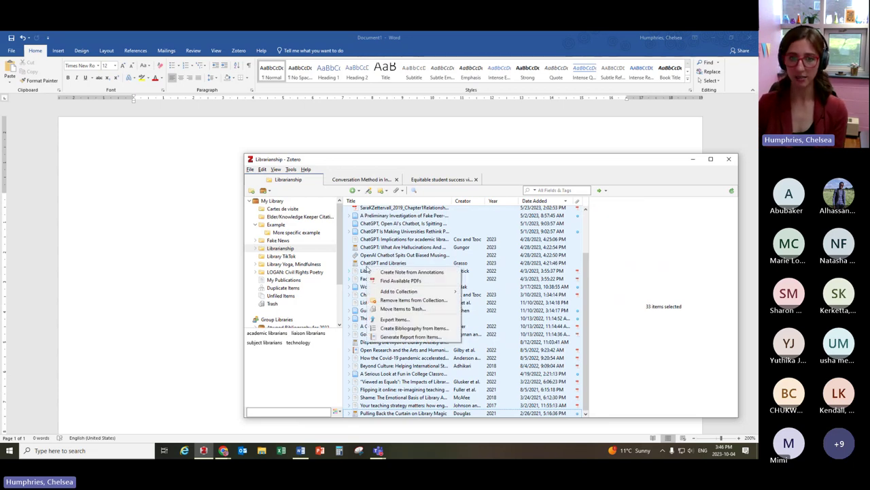
{"action": "left_click", "coordinate": [397, 329]}
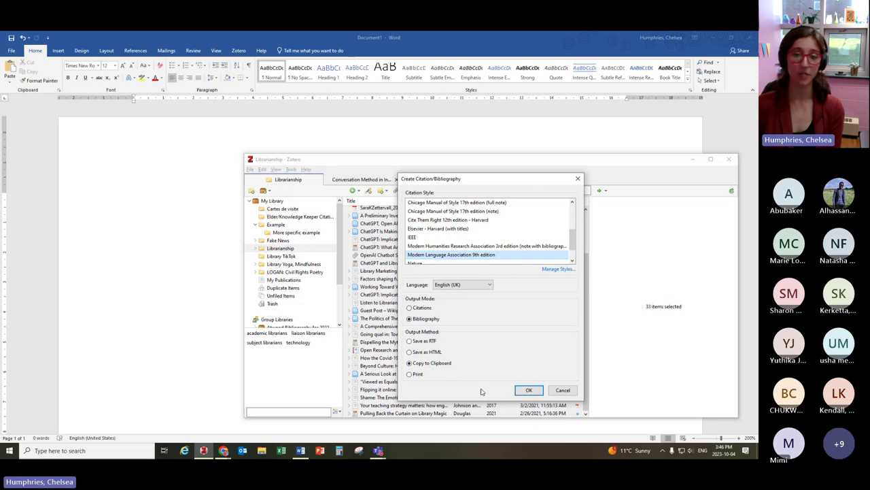
{"action": "left_click", "coordinate": [528, 389]}
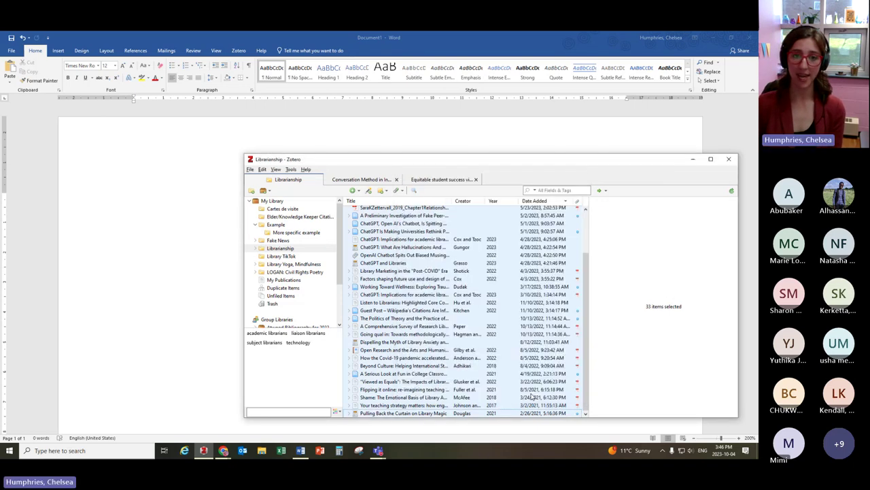
{"action": "left_click", "coordinate": [187, 221]}
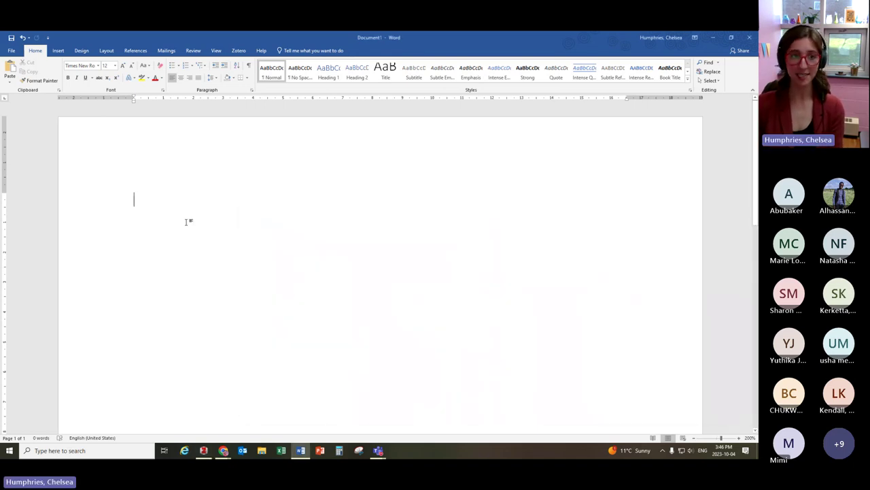
Step: Paste the Librarianship collection's bibliography into the blank document and look through its entries back to the first one
{"action": "key", "text": "ctrl+v"}
{"action": "scroll", "coordinate": [187, 221], "scroll_direction": "up", "scroll_amount": 8}
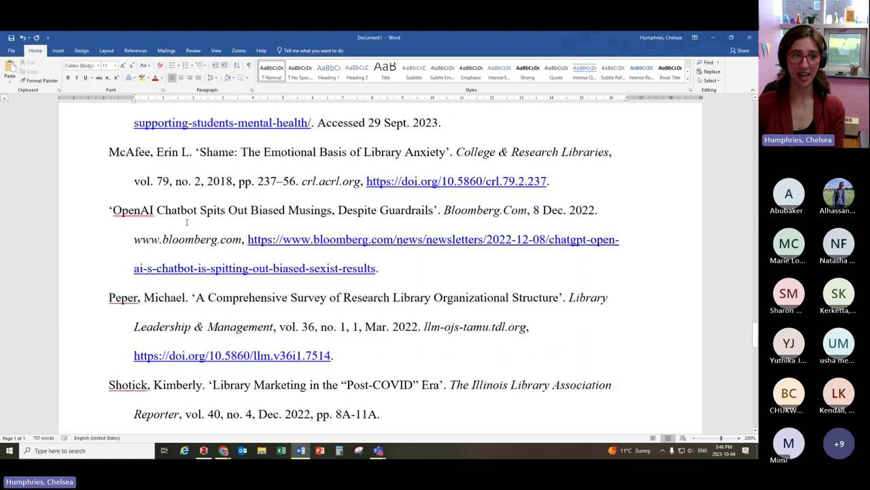
{"action": "scroll", "coordinate": [186, 222], "scroll_direction": "up", "scroll_amount": 5}
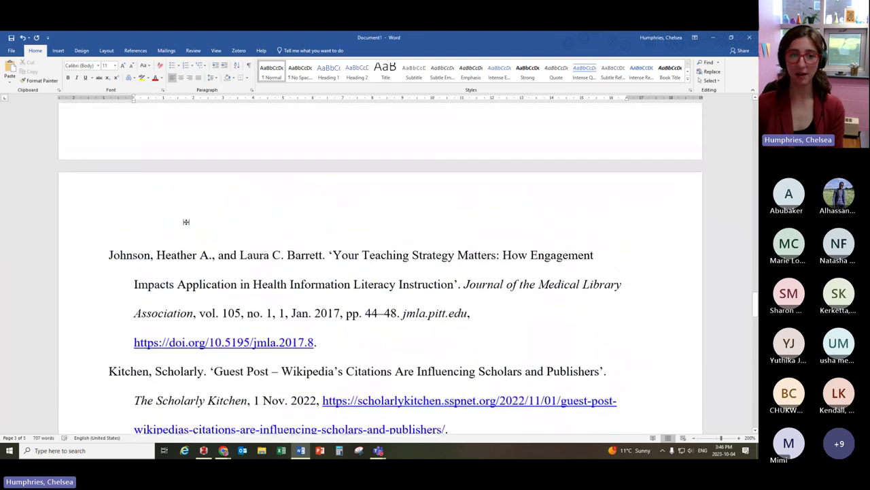
{"action": "scroll", "coordinate": [186, 222], "scroll_direction": "up", "scroll_amount": 5}
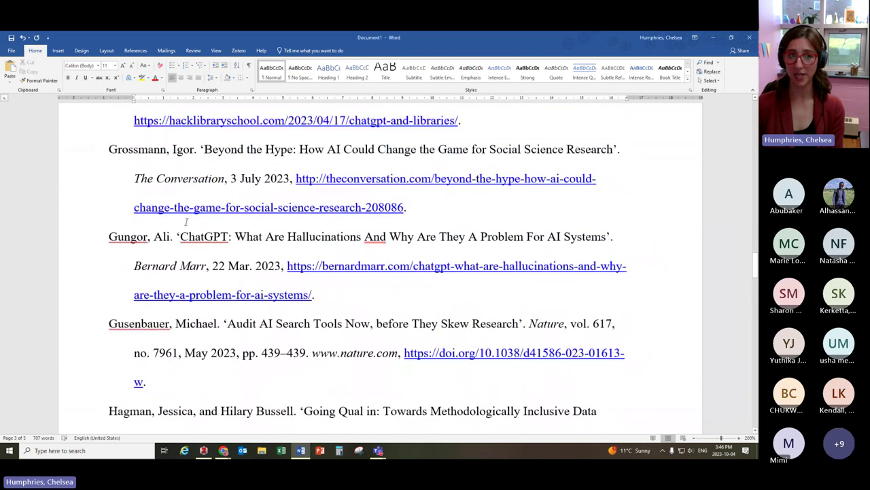
{"action": "scroll", "coordinate": [186, 222], "scroll_direction": "up", "scroll_amount": 3}
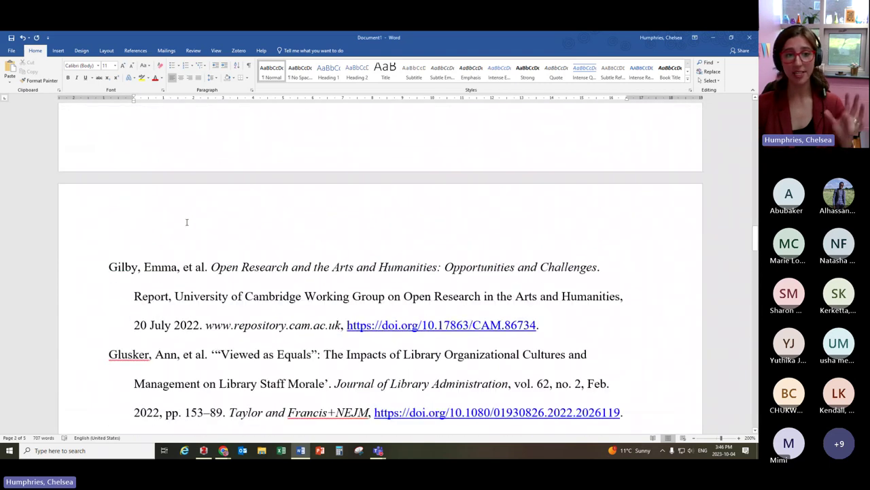
{"action": "scroll", "coordinate": [191, 232], "scroll_direction": "up", "scroll_amount": 10}
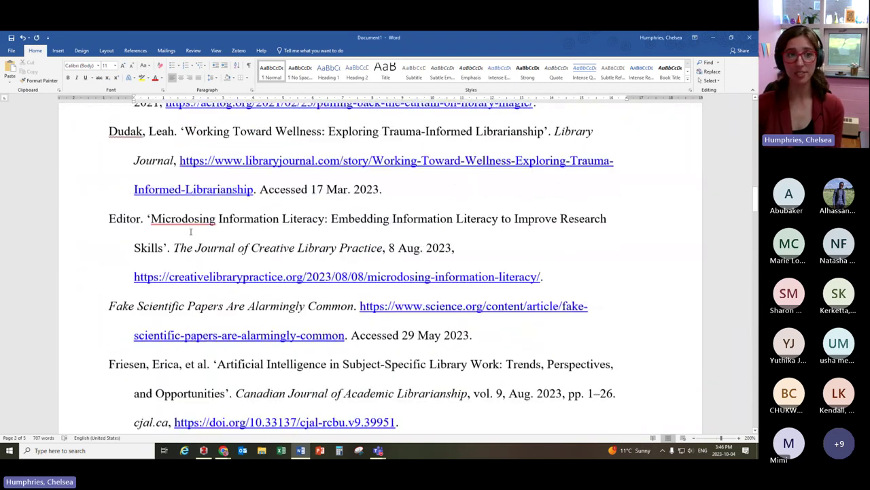
{"action": "scroll", "coordinate": [191, 232], "scroll_direction": "up", "scroll_amount": 10}
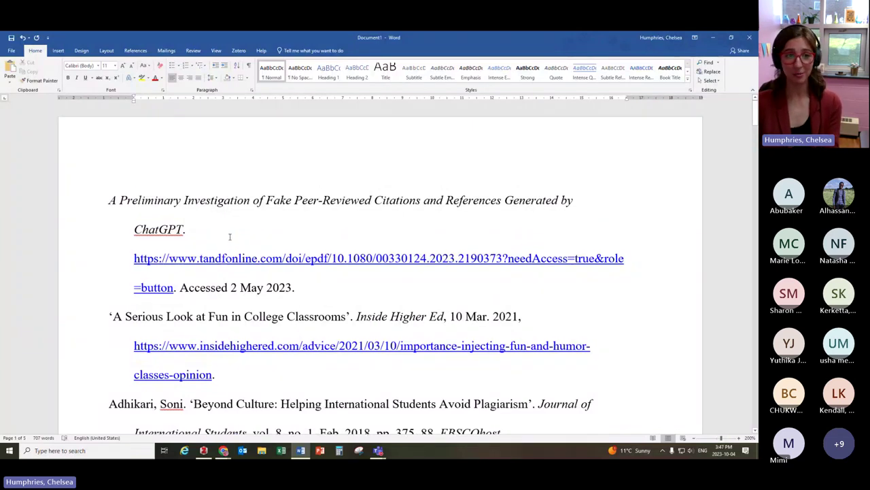
Step: Delete the entire pasted bibliography from the document and turn off italic formatting
{"action": "key", "text": "ctrl+a"}
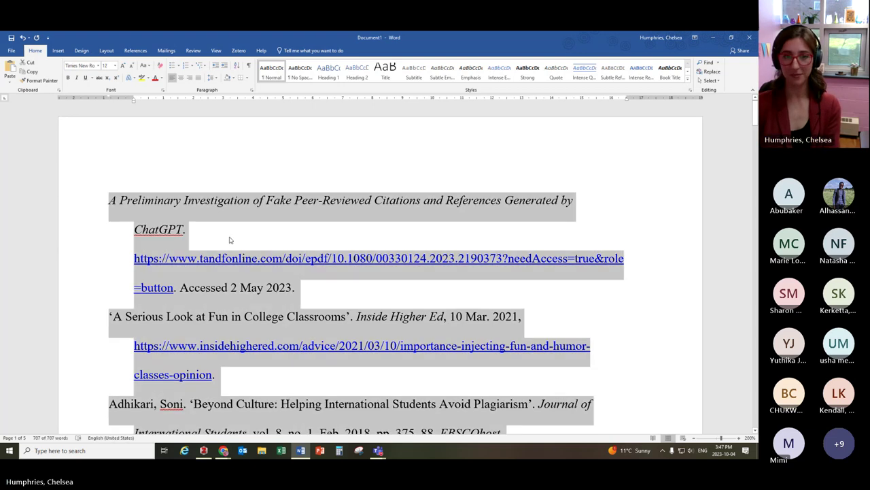
{"action": "key", "text": "Delete"}
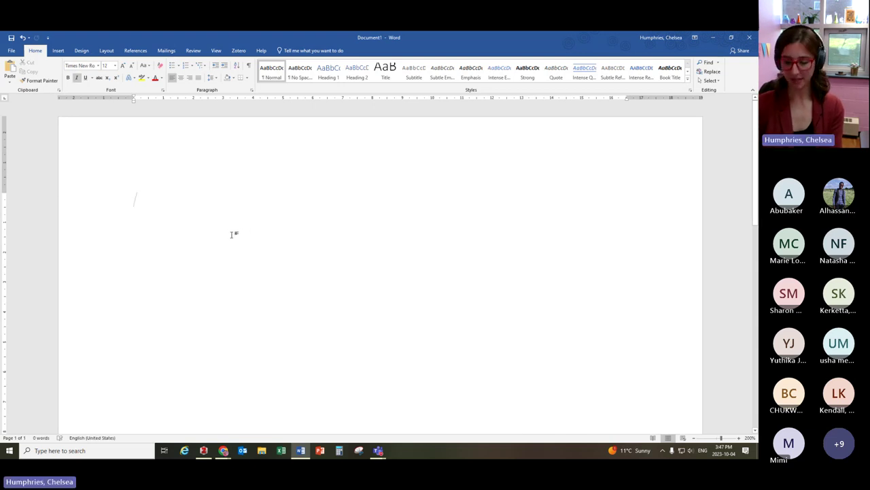
{"action": "key", "text": "ctrl+i"}
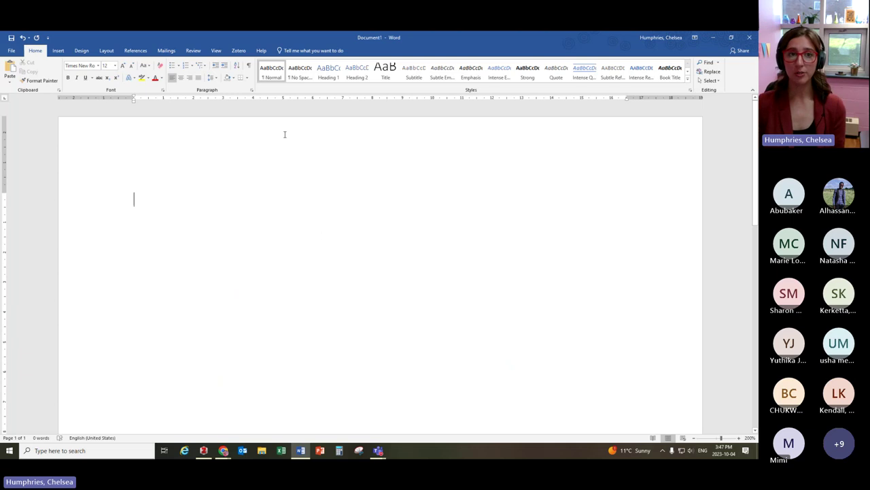
Step: Review Zotero's document preferences and accept Modern Language Association 9th edition as the citation style
{"action": "left_click", "coordinate": [240, 52]}
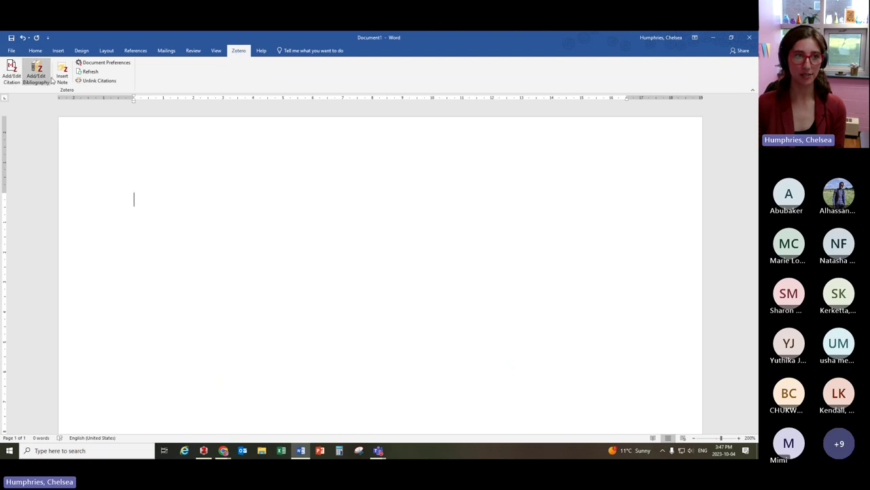
{"action": "left_click", "coordinate": [100, 64]}
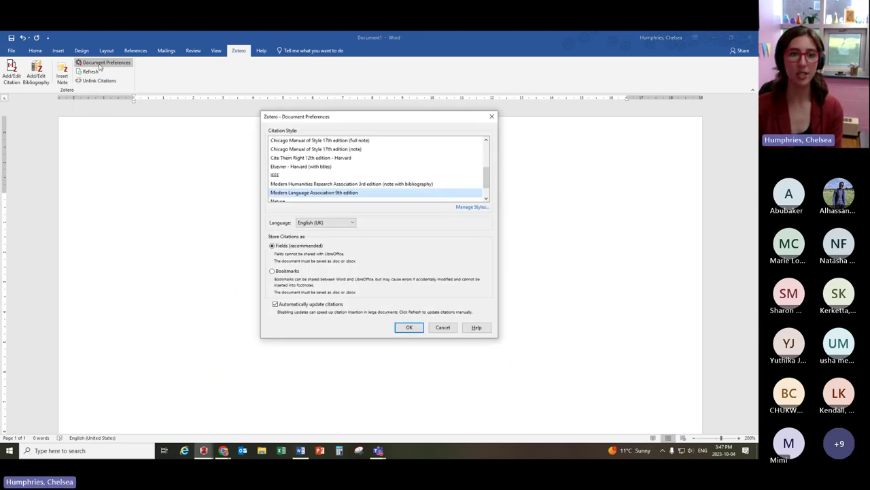
{"action": "left_click", "coordinate": [408, 327]}
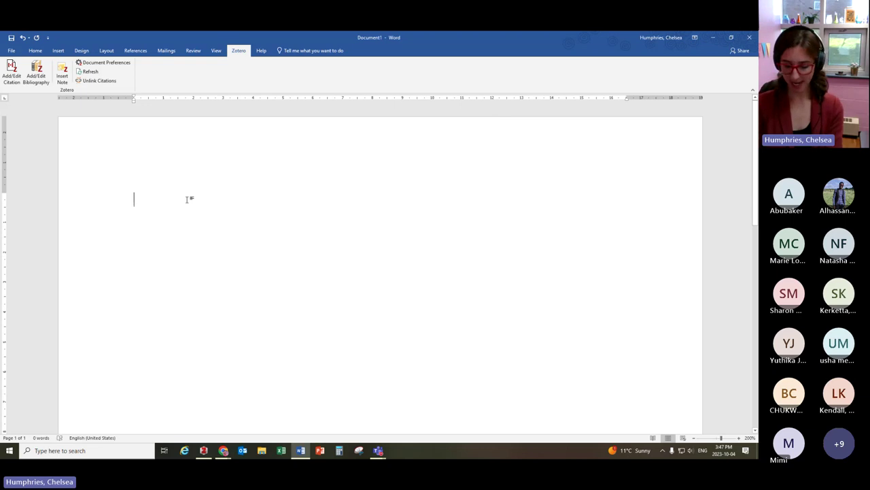
Step: Write the sample text "Blah blah blah" in the document and start a Zotero citation after it
{"action": "type", "text": "Blah blah bla"}
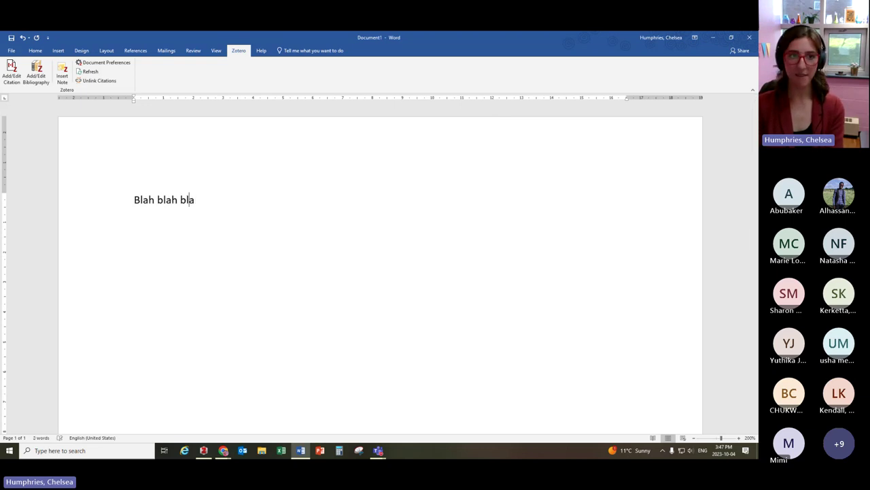
{"action": "type", "text": "h"}
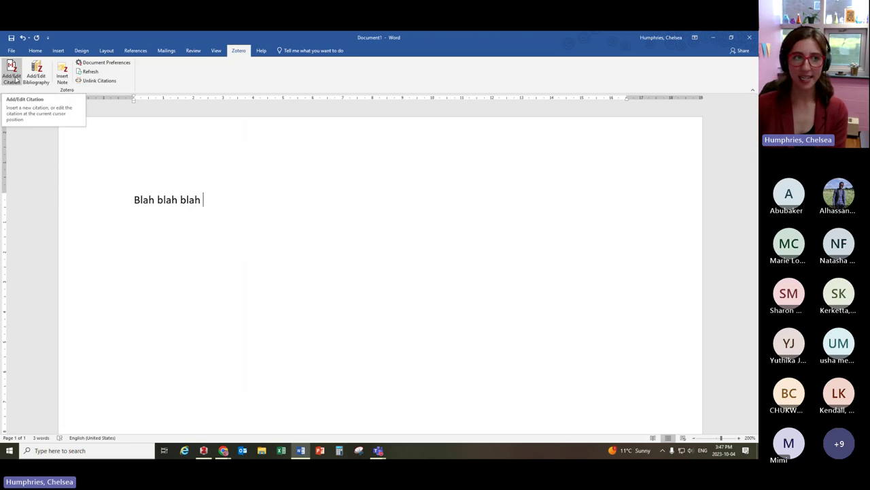
{"action": "left_click", "coordinate": [12, 75]}
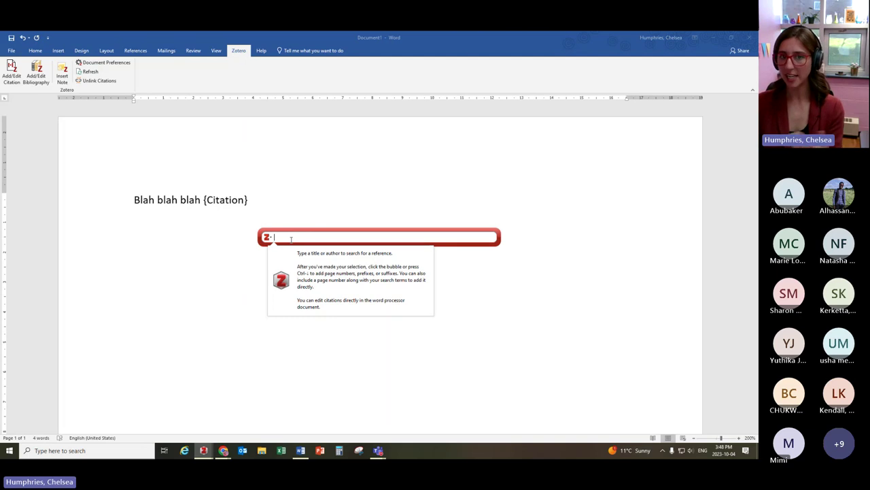
Step: Search the citation bar for references by an author's name, look through the matches, and clear the search
{"action": "type", "text": "john"}
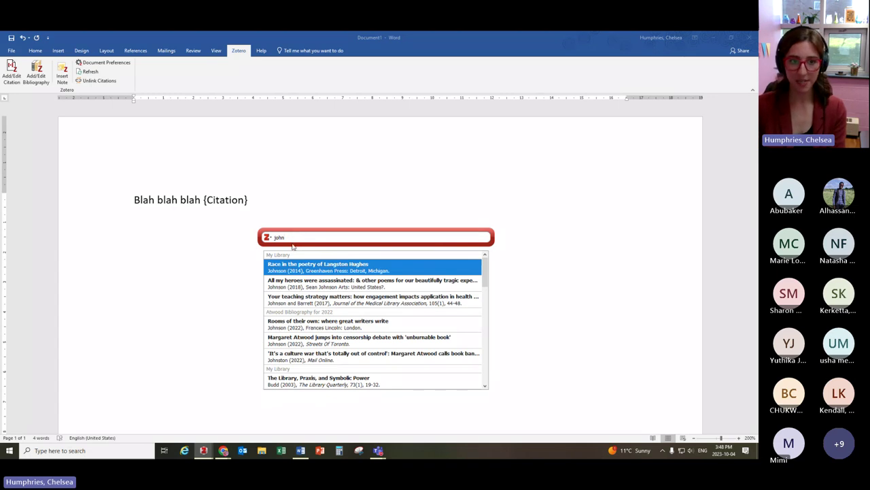
{"action": "scroll", "coordinate": [312, 286], "scroll_direction": "down", "scroll_amount": 1}
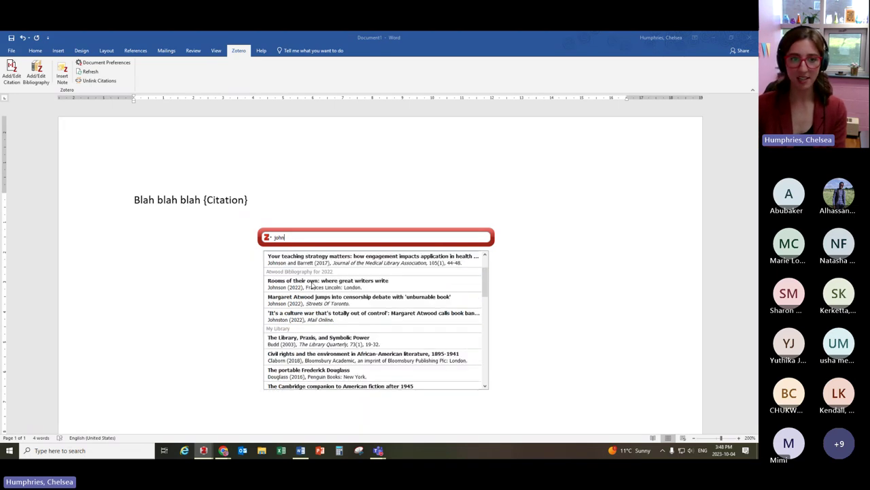
{"action": "scroll", "coordinate": [313, 285], "scroll_direction": "down", "scroll_amount": 3}
{"action": "scroll", "coordinate": [313, 285], "scroll_direction": "up", "scroll_amount": 5}
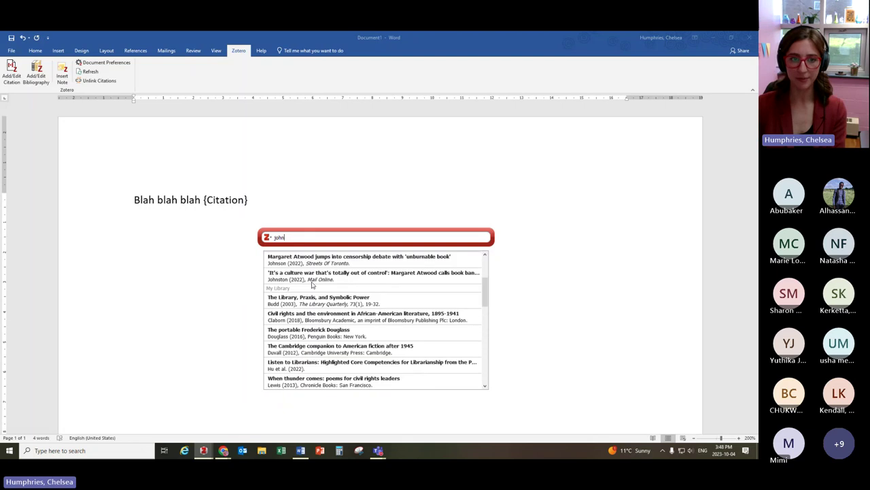
{"action": "left_click_drag", "start_coordinate": [298, 238], "coordinate": [272, 237]}
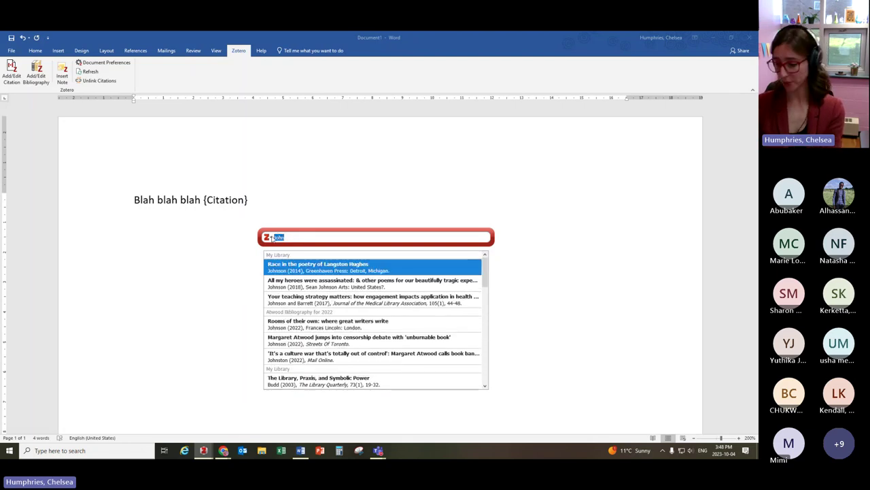
{"action": "key", "text": "BackSpace"}
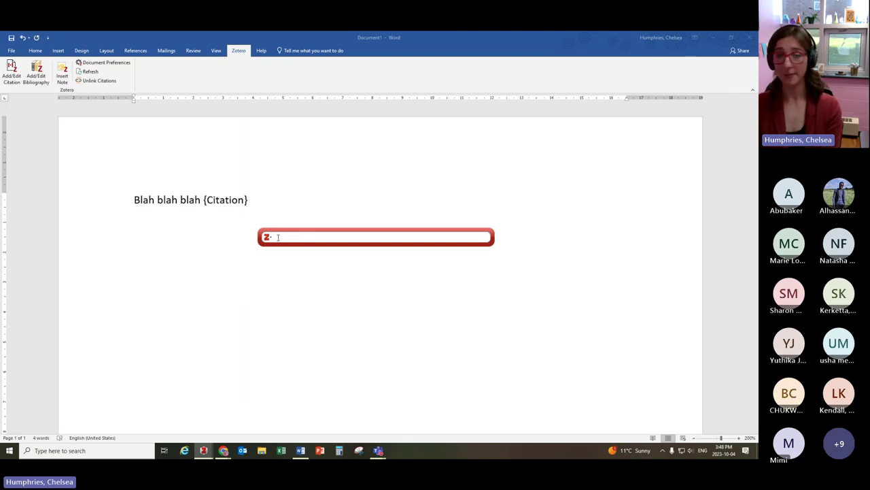
Step: Switch the citation bar to Classic View and select the "Beyond Culture: Helping International Students Avoid Plagiarism" article in the Librarianship collection
{"action": "left_click", "coordinate": [267, 237]}
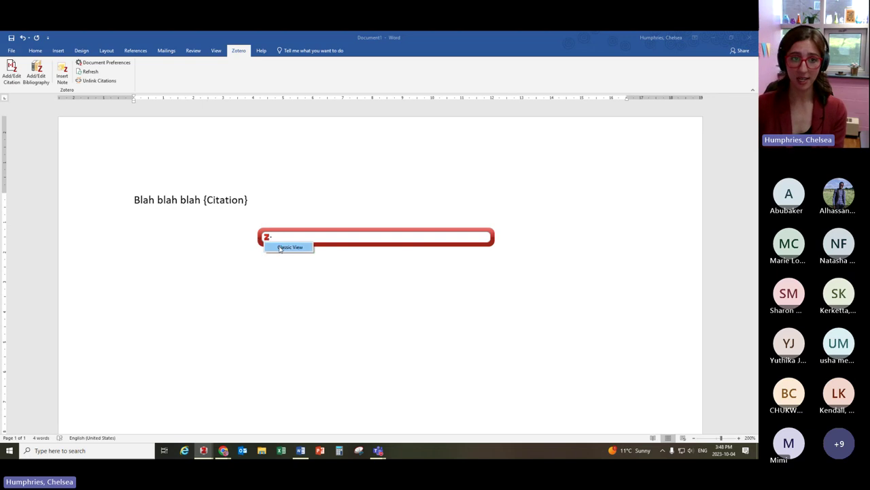
{"action": "left_click", "coordinate": [284, 248]}
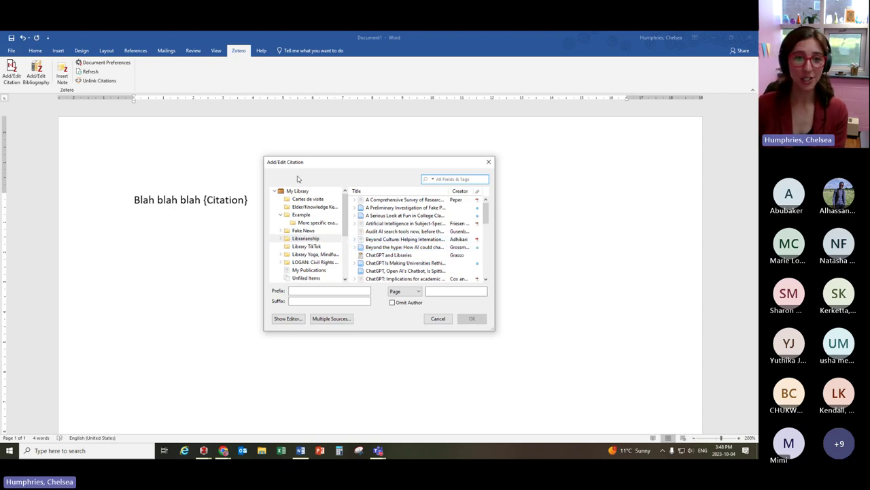
{"action": "left_click", "coordinate": [301, 214]}
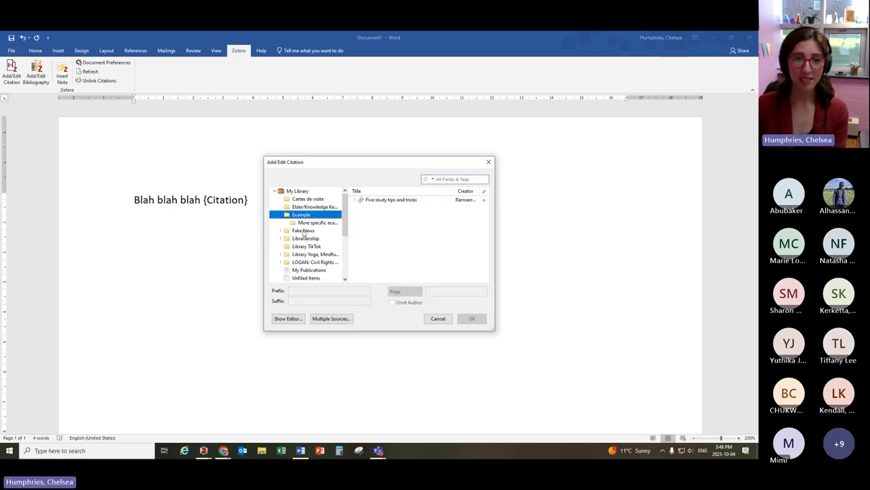
{"action": "left_click", "coordinate": [304, 238]}
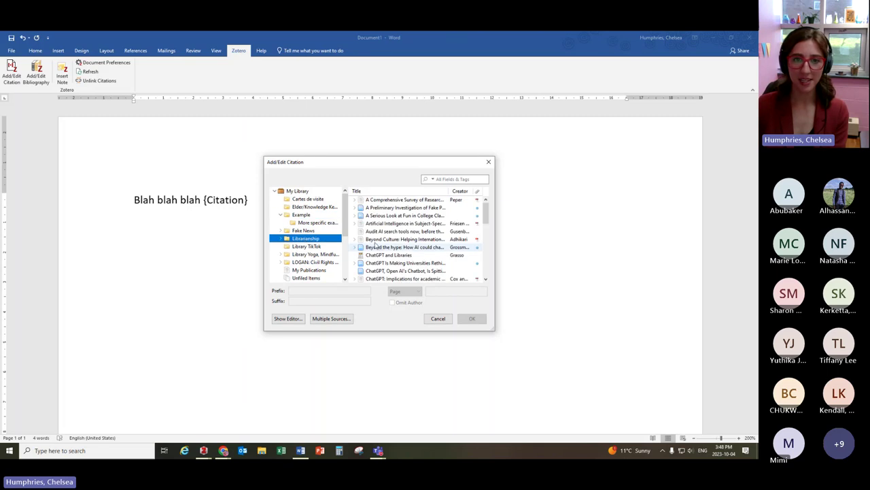
{"action": "left_click", "coordinate": [375, 242]}
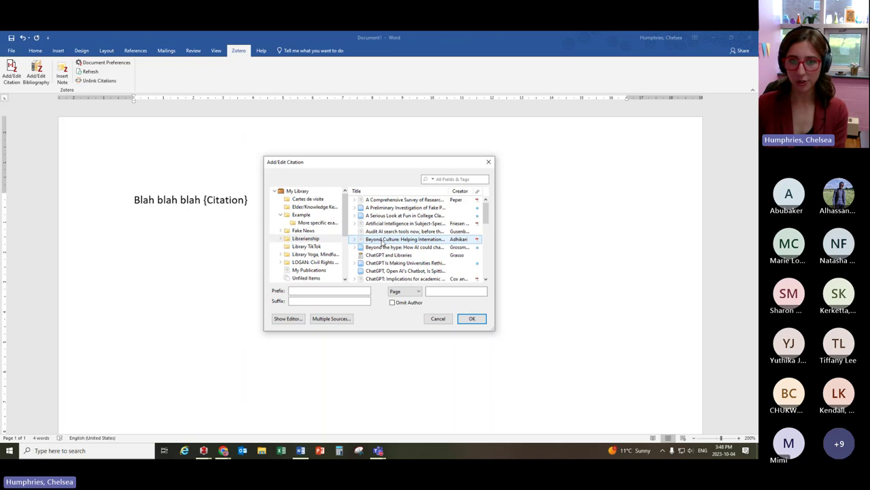
Step: Set the citation's page number to 21 and insert it after the sample text
{"action": "left_click", "coordinate": [448, 292]}
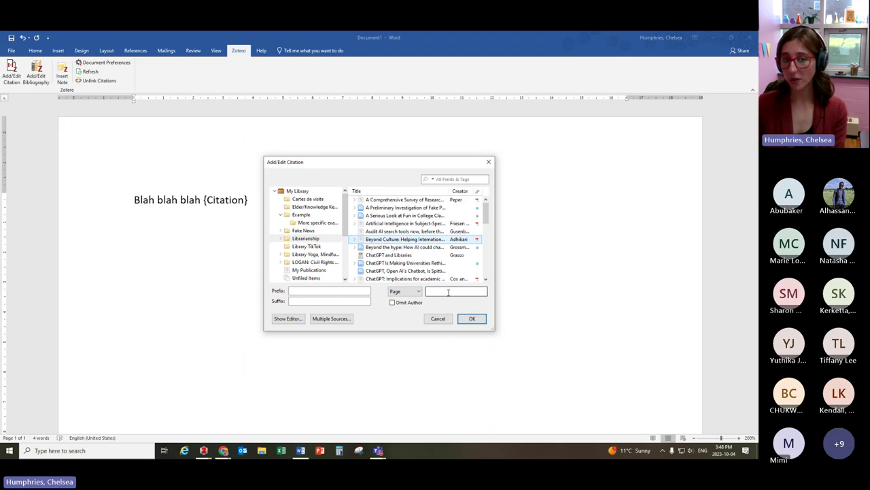
{"action": "left_click", "coordinate": [448, 293]}
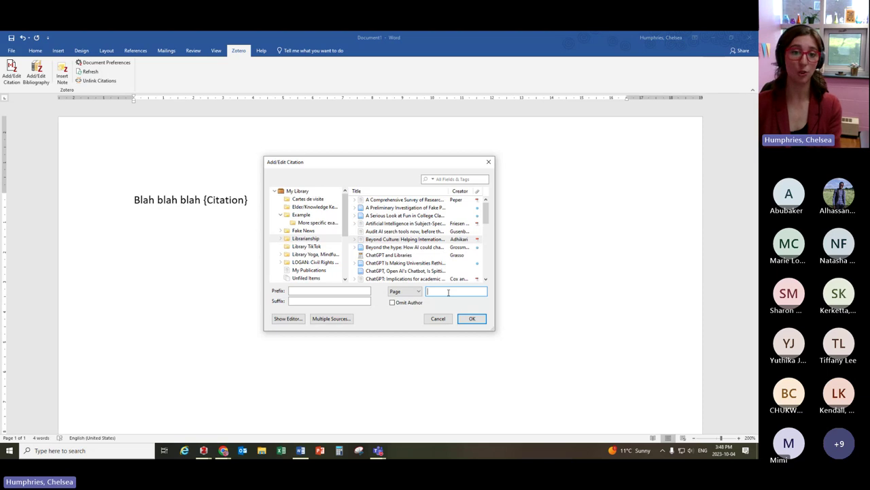
{"action": "type", "text": "21"}
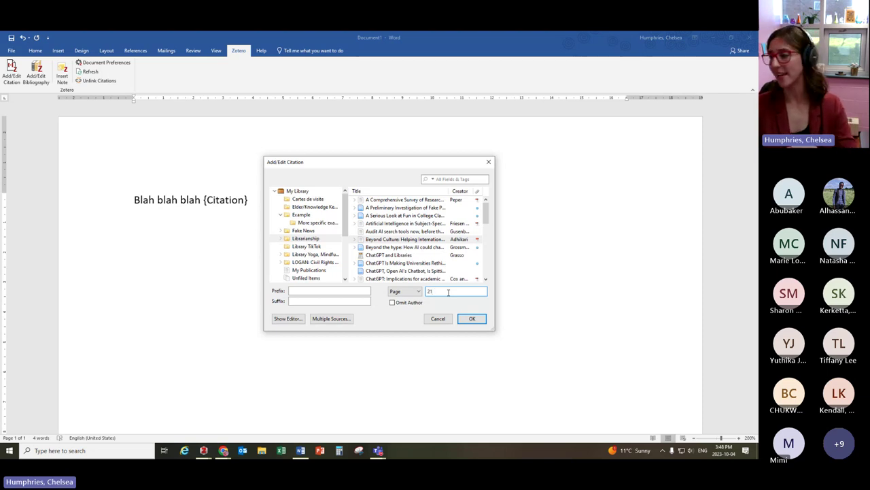
{"action": "left_click", "coordinate": [472, 319]}
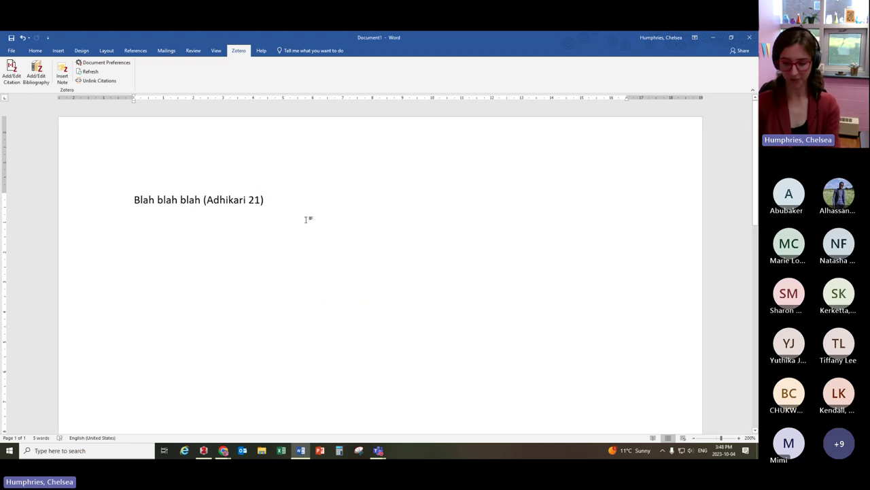
Step: End the sentence with a period, add a second "Blah blah blah", and start another Zotero citation after it
{"action": "type", "text": ". Blah blah bl"}
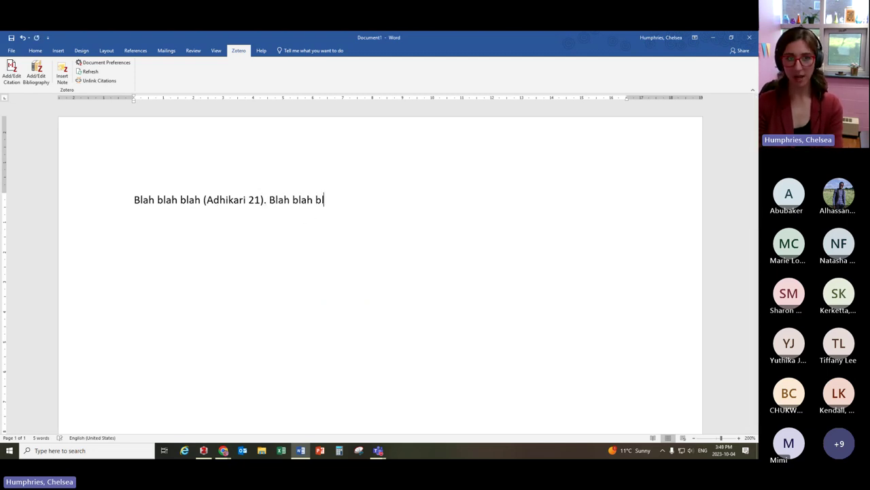
{"action": "type", "text": "ah"}
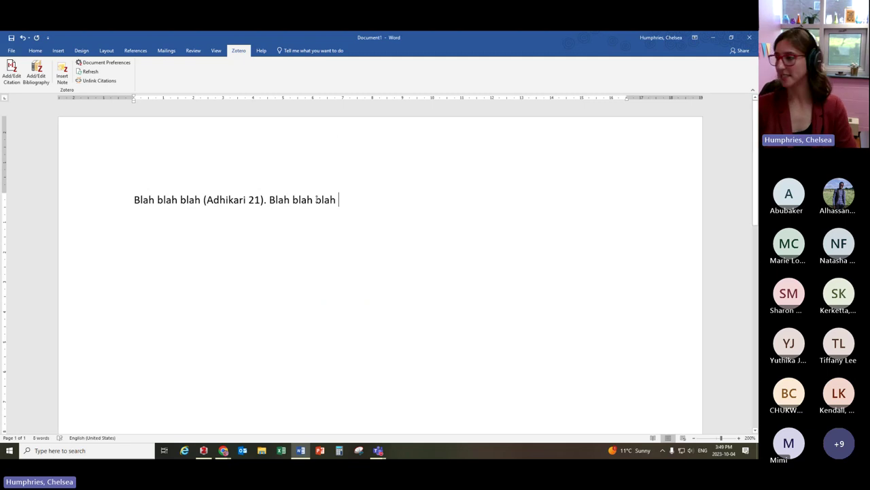
{"action": "left_click", "coordinate": [14, 75]}
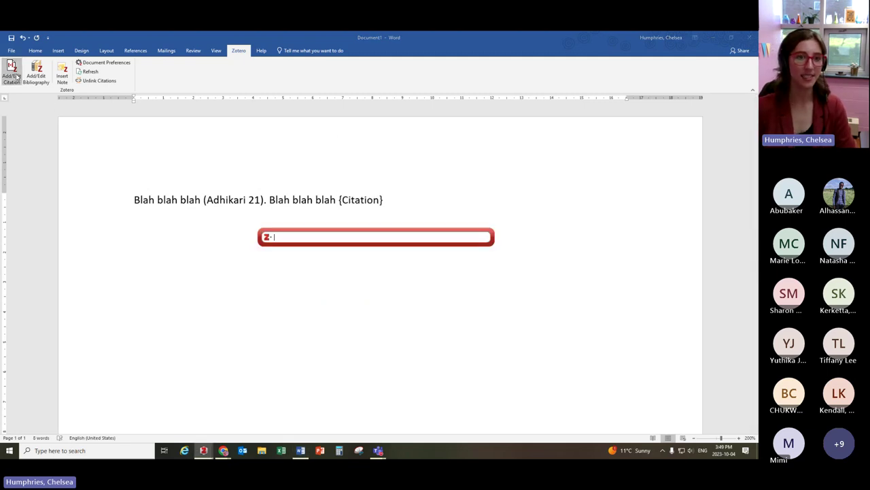
Step: Cite the "Factors Shaping Future Use and Design of Academic Library Space" article using Classic View, with page number 60, and end the sentence with a period
{"action": "left_click", "coordinate": [266, 237]}
{"action": "left_click", "coordinate": [279, 247]}
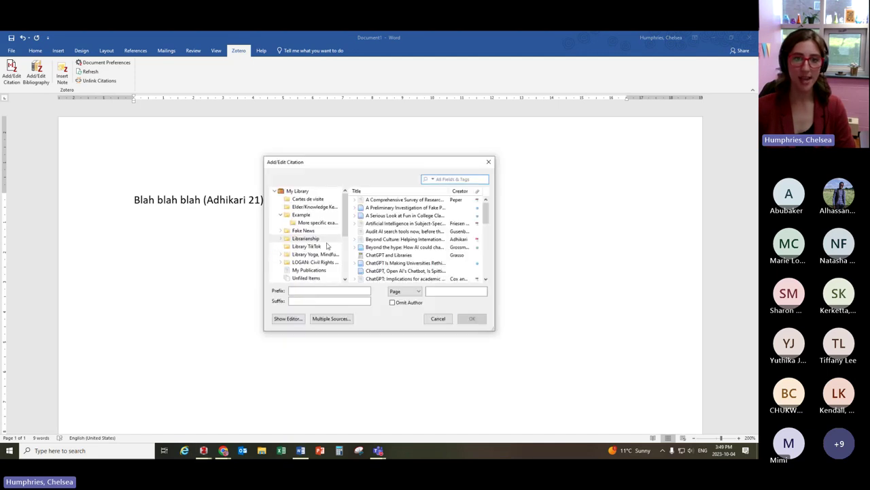
{"action": "scroll", "coordinate": [383, 262], "scroll_direction": "down", "scroll_amount": 2}
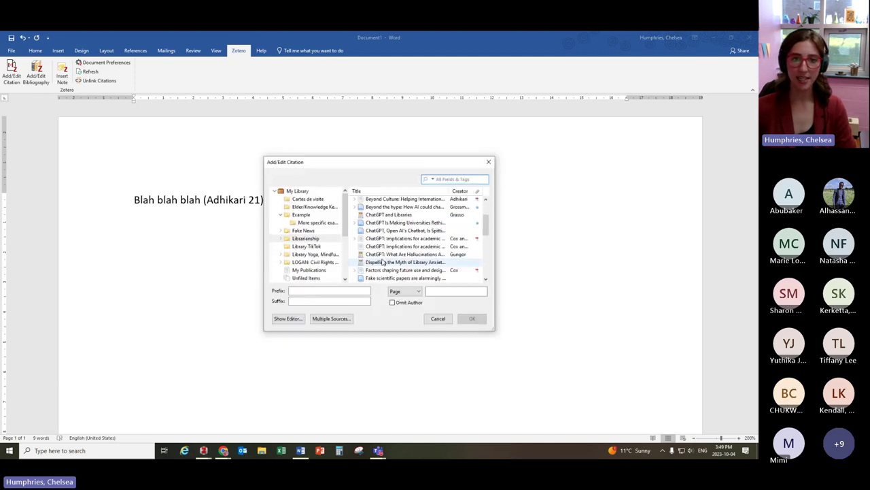
{"action": "left_click", "coordinate": [383, 271]}
{"action": "left_click", "coordinate": [462, 292]}
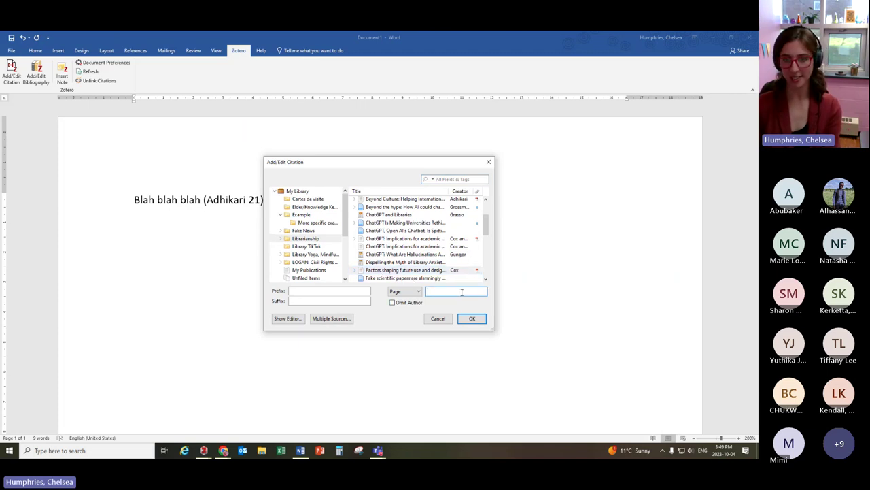
{"action": "left_click", "coordinate": [476, 321]}
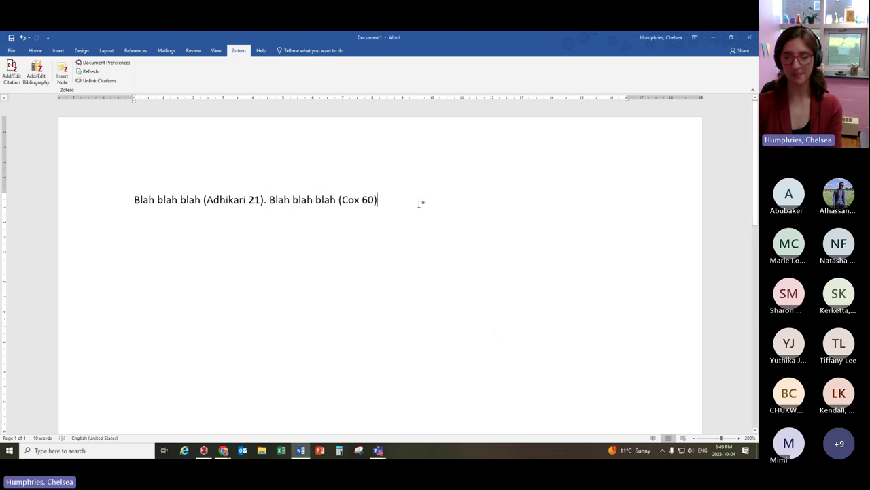
{"action": "type", "text": "."}
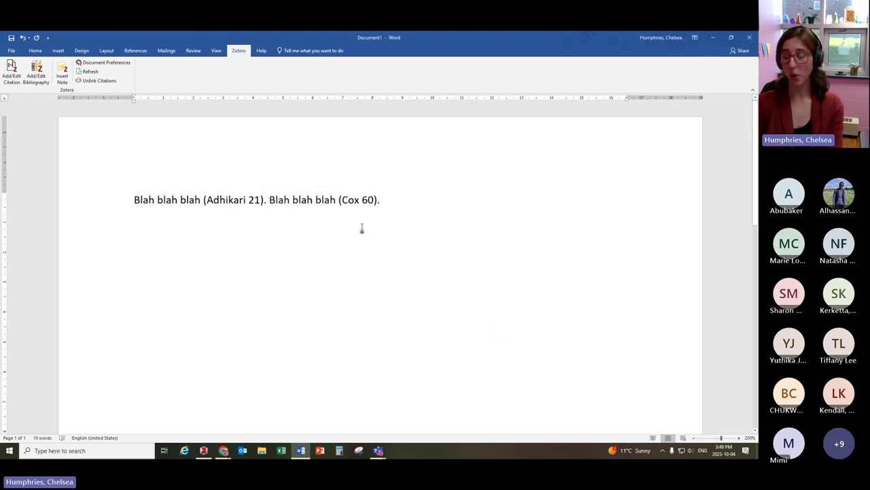
Step: Add a "Bibliography" heading two lines below the sample text, followed by a new empty line
{"action": "key", "text": "Return"}
{"action": "key", "text": "Return"}
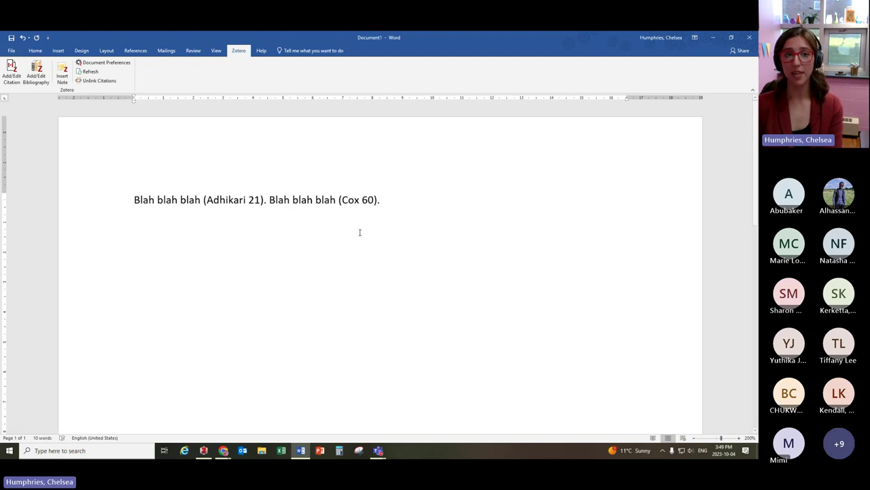
{"action": "type", "text": "bibliography"}
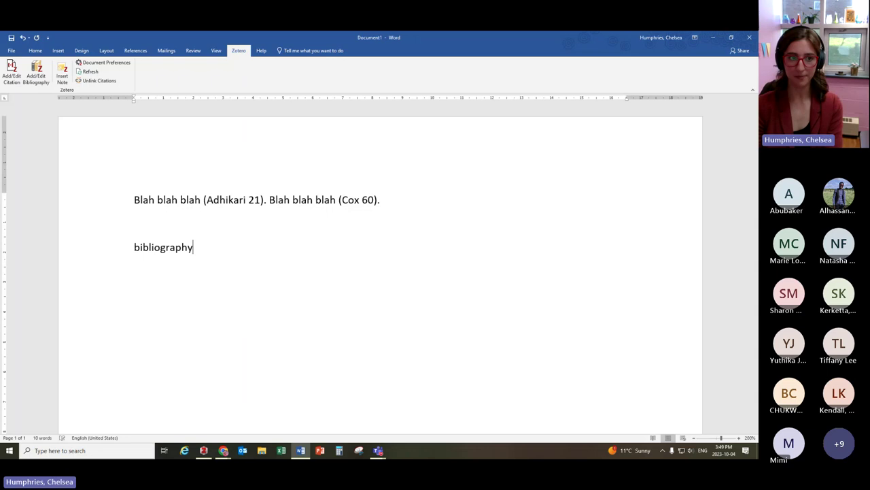
{"action": "key", "text": "Return"}
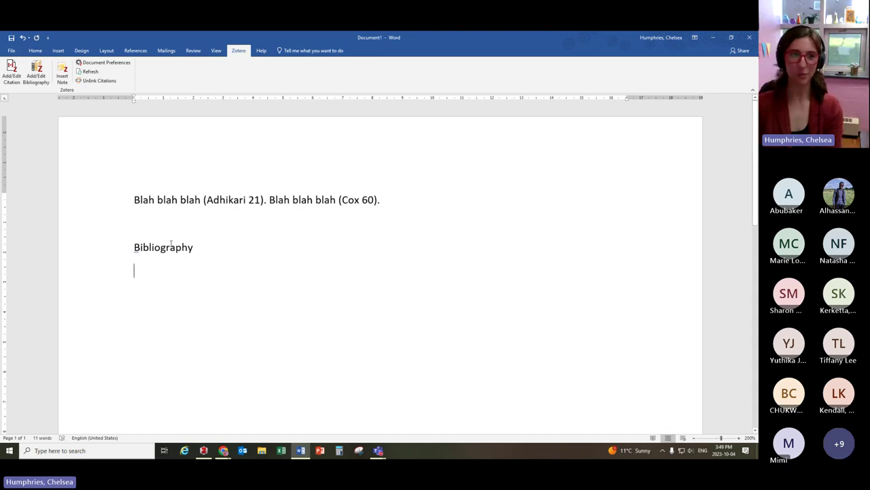
Step: Insert a Zotero bibliography on the empty line below the "Bibliography" heading
{"action": "scroll", "coordinate": [170, 243], "scroll_direction": "down", "scroll_amount": 1}
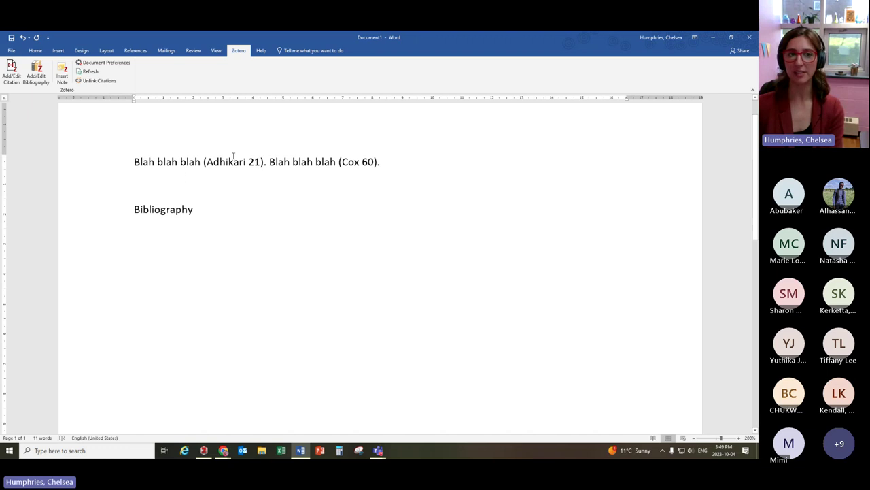
{"action": "left_click", "coordinate": [207, 161]}
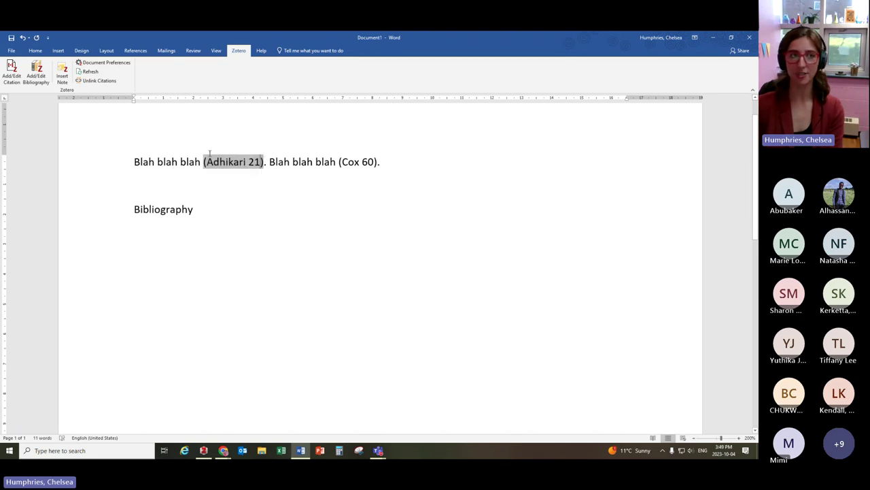
{"action": "left_click", "coordinate": [161, 215]}
{"action": "left_click", "coordinate": [182, 230]}
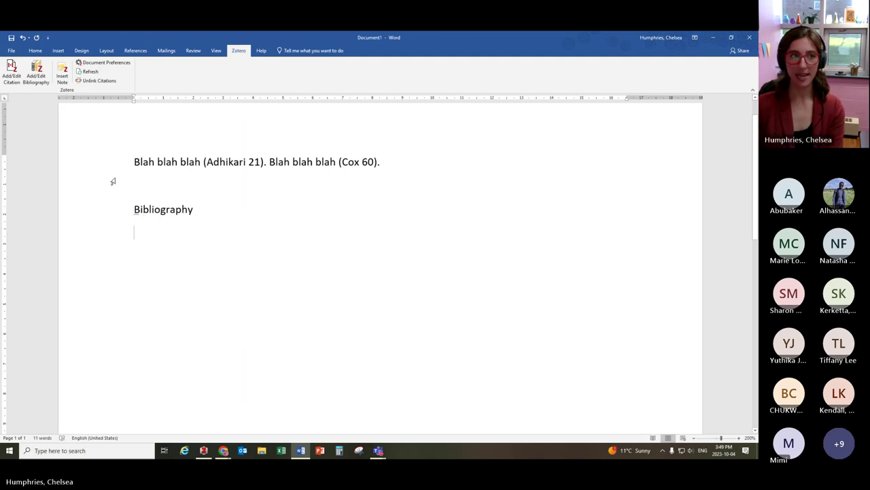
{"action": "left_click", "coordinate": [38, 80]}
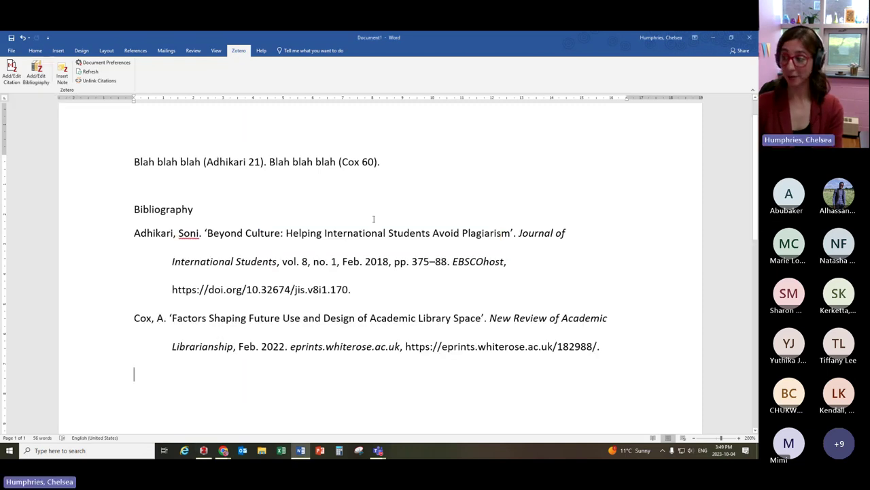
Step: Highlight both in-text citations and the bibliography to compare the cited sources with their entries
{"action": "left_click", "coordinate": [234, 161]}
{"action": "left_click_drag", "start_coordinate": [234, 161], "coordinate": [266, 162]}
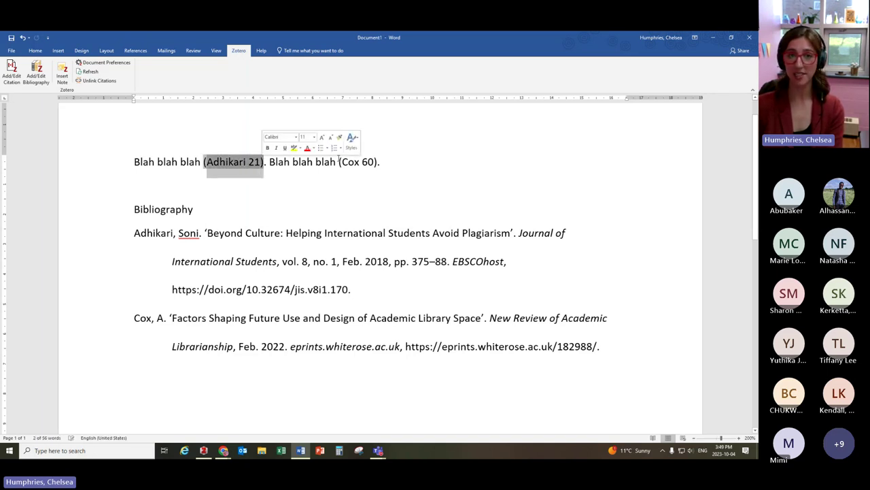
{"action": "left_click_drag", "start_coordinate": [350, 161], "coordinate": [375, 162]}
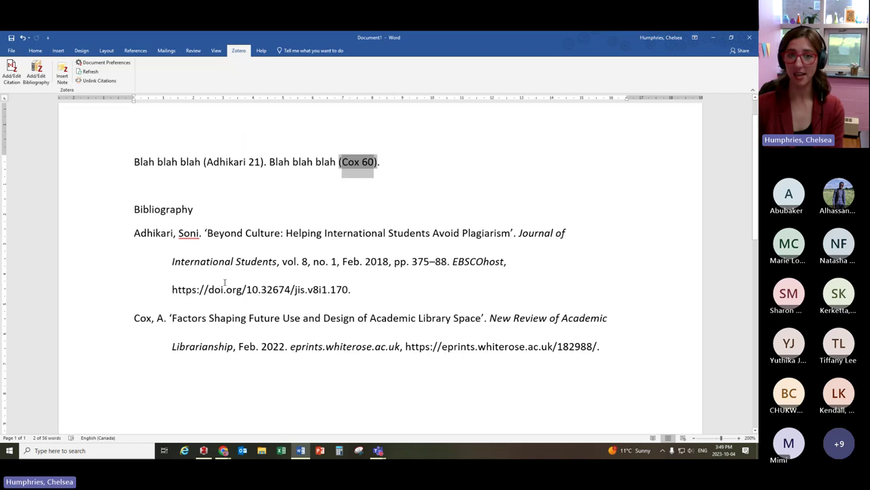
{"action": "left_click", "coordinate": [226, 261]}
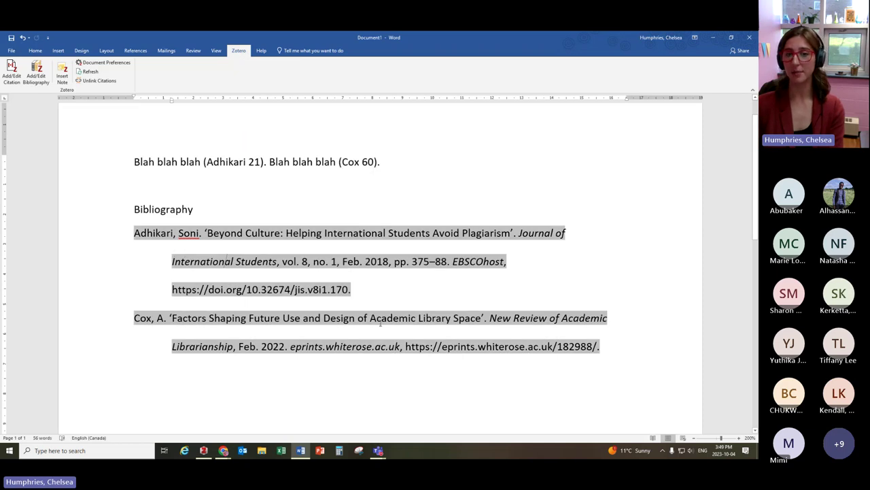
{"action": "left_click", "coordinate": [381, 196]}
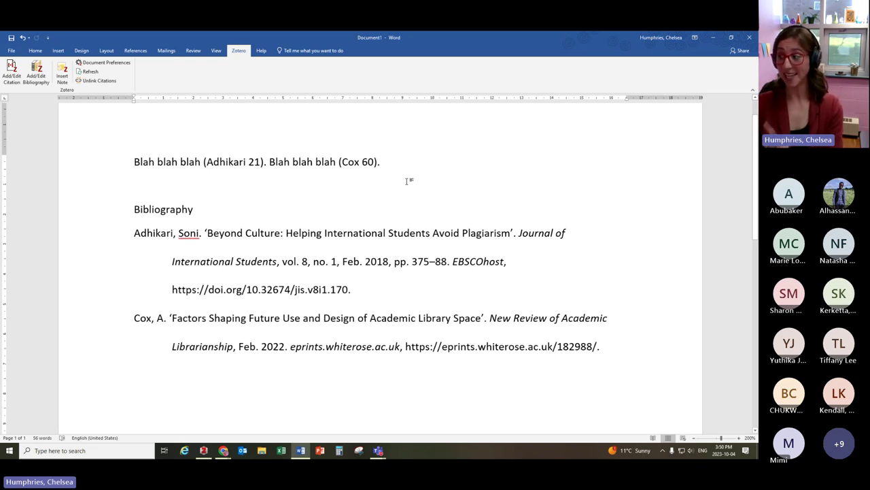
Step: Add a third "Blah blah blah" to the paragraph and cite "Shame: The Emotional Basis of Library Anxiety" after it using Classic View, with page number 3
{"action": "left_click", "coordinate": [428, 166]}
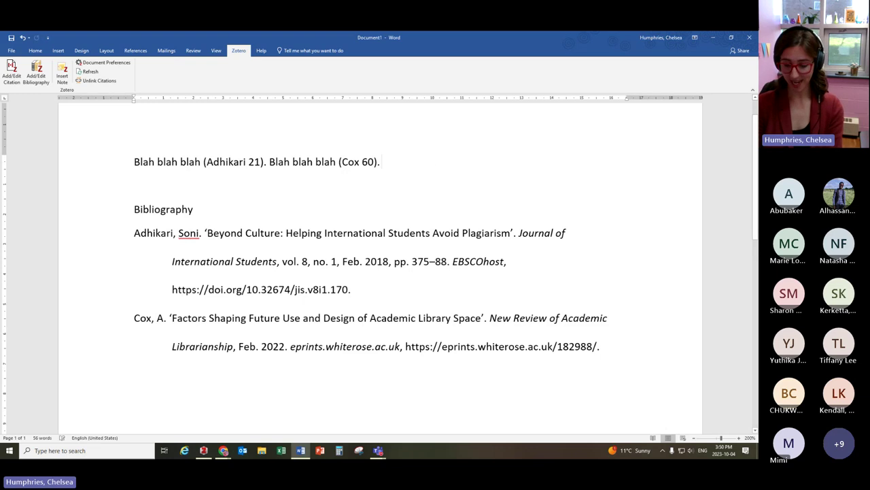
{"action": "type", "text": "Blah blah blah"}
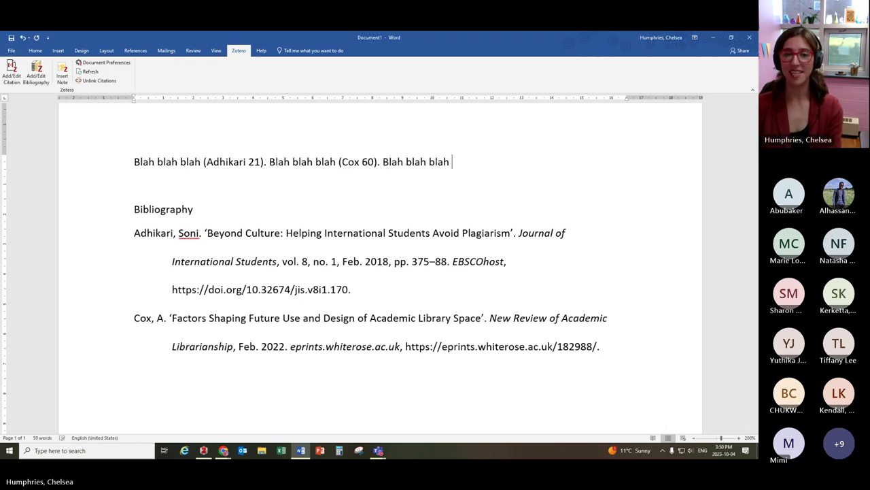
{"action": "left_click", "coordinate": [8, 80]}
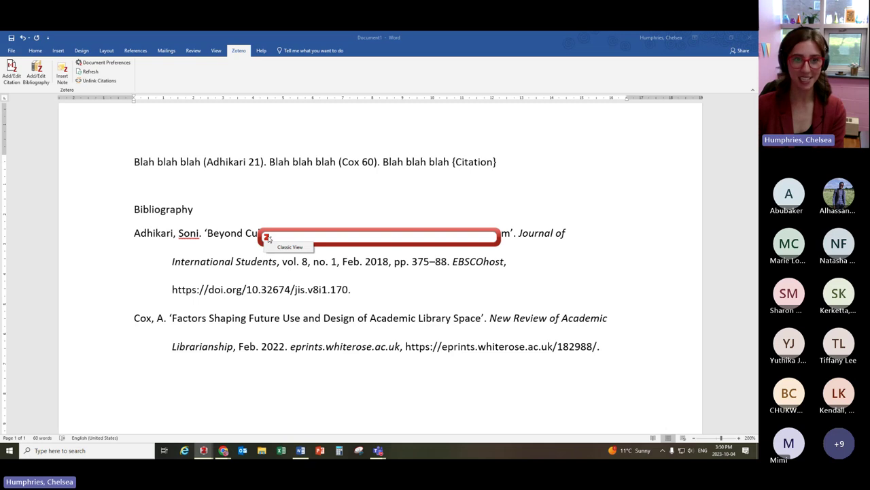
{"action": "left_click", "coordinate": [289, 247]}
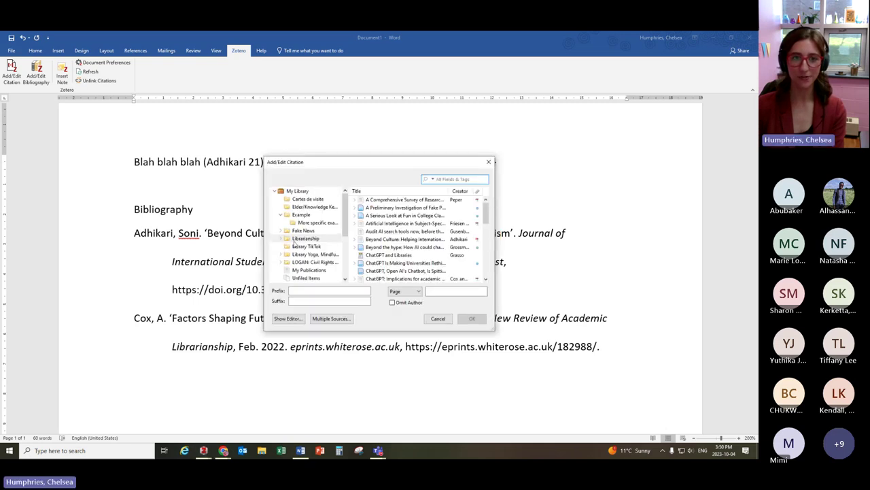
{"action": "scroll", "coordinate": [389, 257], "scroll_direction": "down", "scroll_amount": 5}
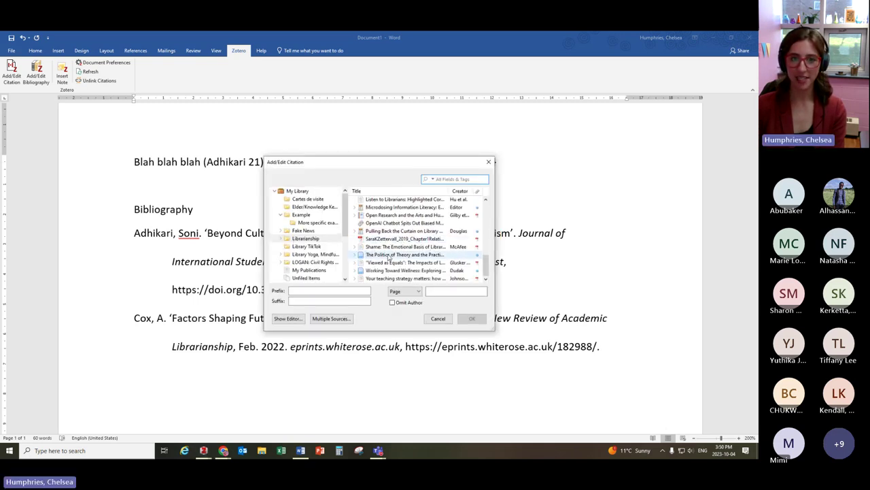
{"action": "left_click", "coordinate": [387, 248]}
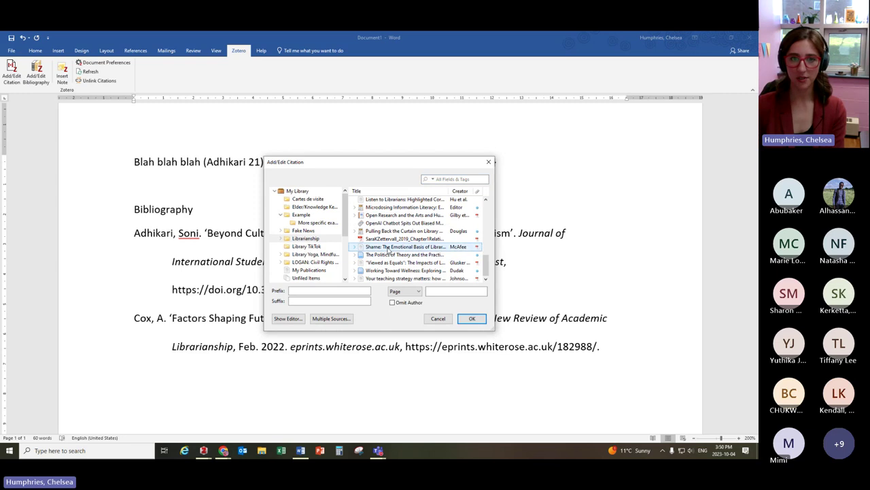
{"action": "left_click", "coordinate": [445, 291]}
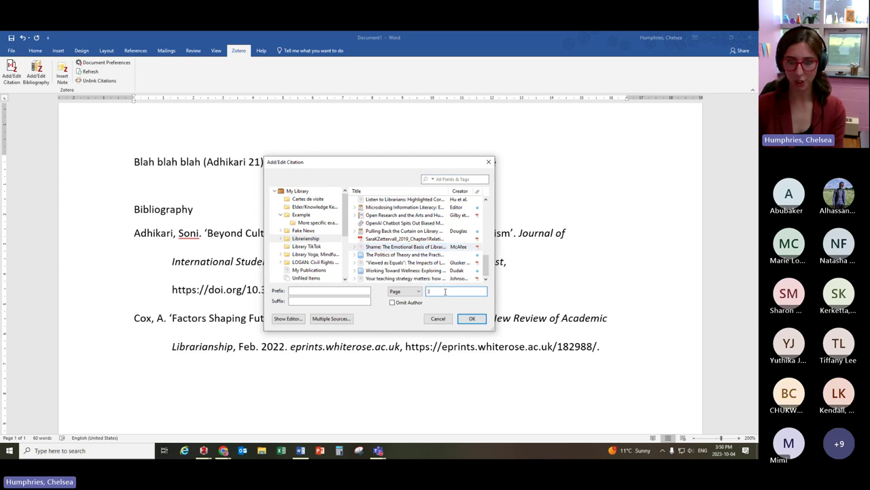
{"action": "left_click", "coordinate": [472, 319]}
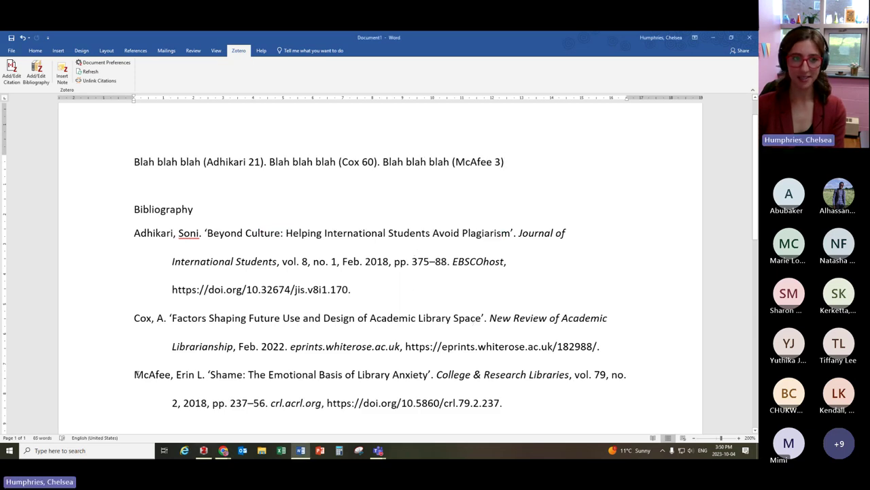
Step: Examine the bibliography's entry for the "Shame: The Emotional Basis of Library Anxiety" article
{"action": "left_click_drag", "start_coordinate": [136, 374], "coordinate": [509, 396]}
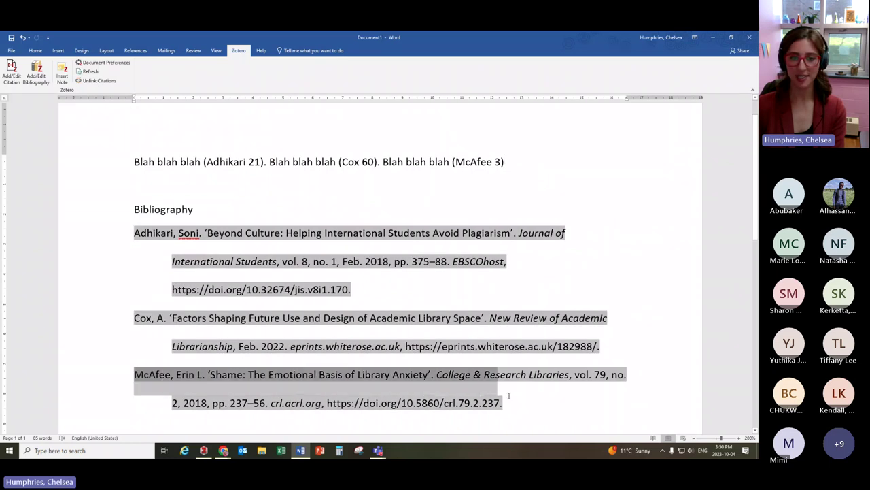
{"action": "left_click", "coordinate": [511, 401]}
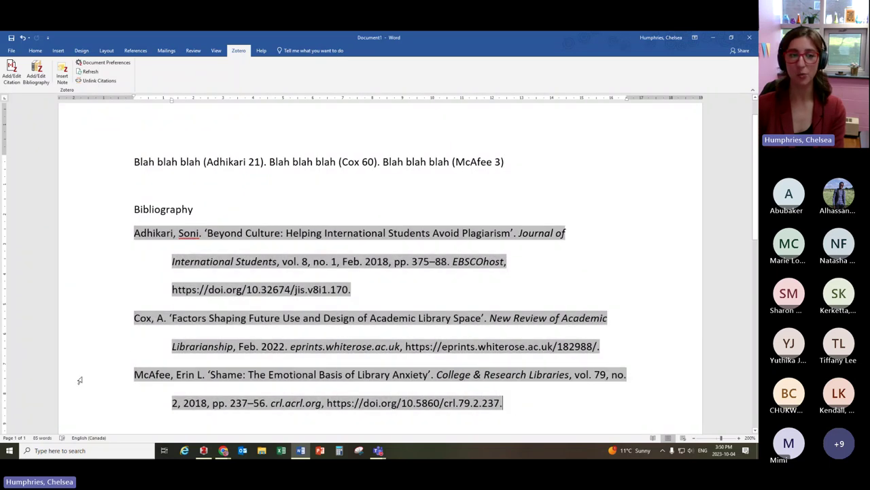
{"action": "left_click", "coordinate": [132, 346]}
{"action": "left_click", "coordinate": [217, 209]}
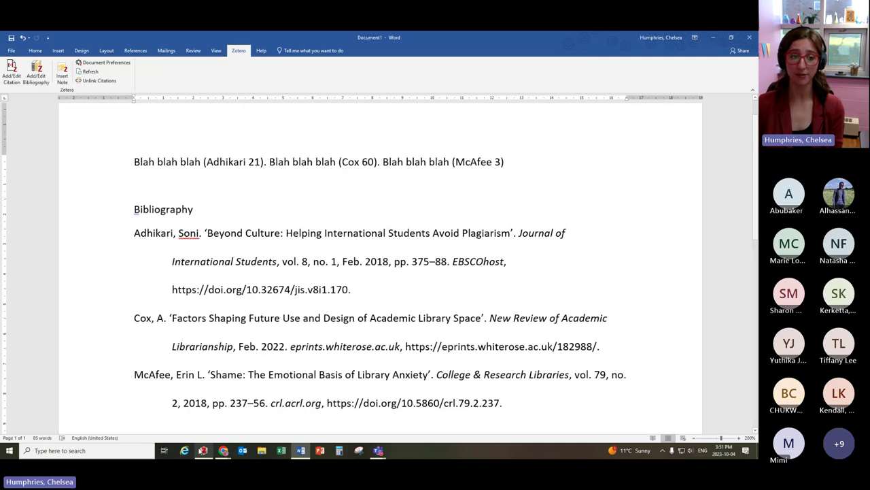
Step: Switch to the Mentimeter presentation in Chrome and advance past the citation slide to the one on adding a bibliography and proofreading citations
{"action": "left_click", "coordinate": [224, 452]}
{"action": "left_click", "coordinate": [255, 428]}
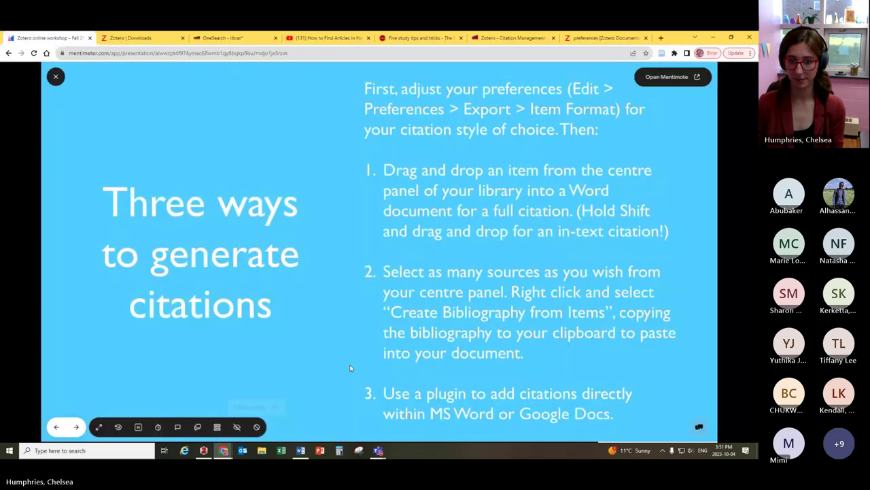
{"action": "key", "text": "Right"}
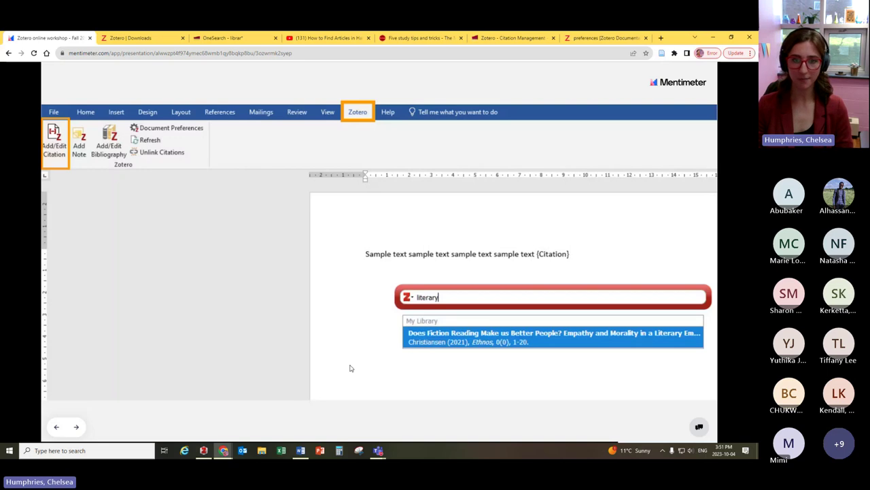
{"action": "key", "text": "Right"}
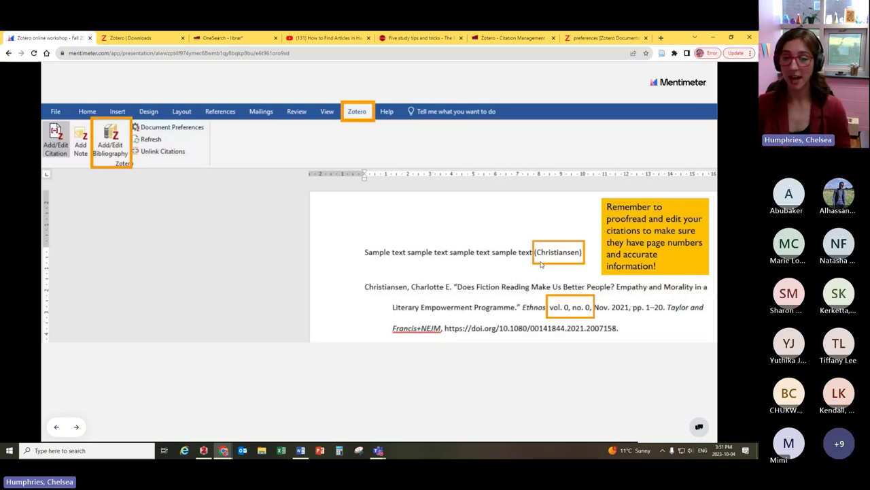
Step: View the item details of "ChatGPT and Libraries" in the Zotero library and return to the presentation
{"action": "left_click", "coordinate": [203, 450]}
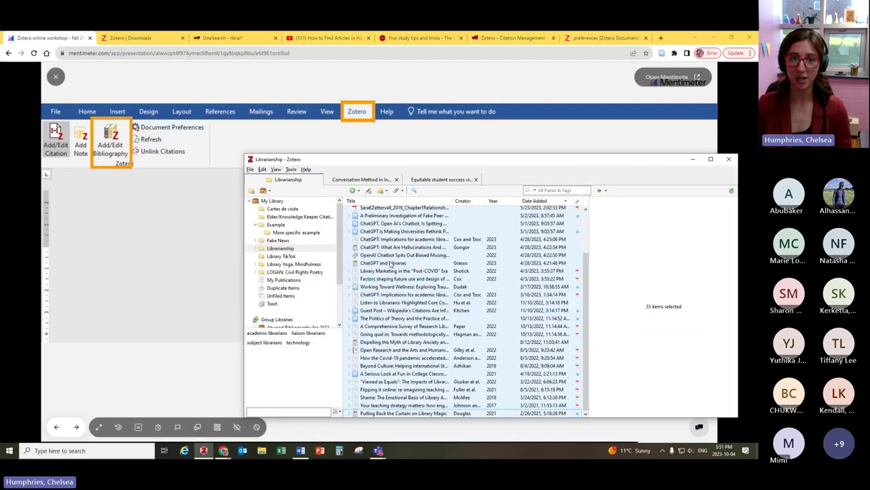
{"action": "left_click", "coordinate": [391, 264]}
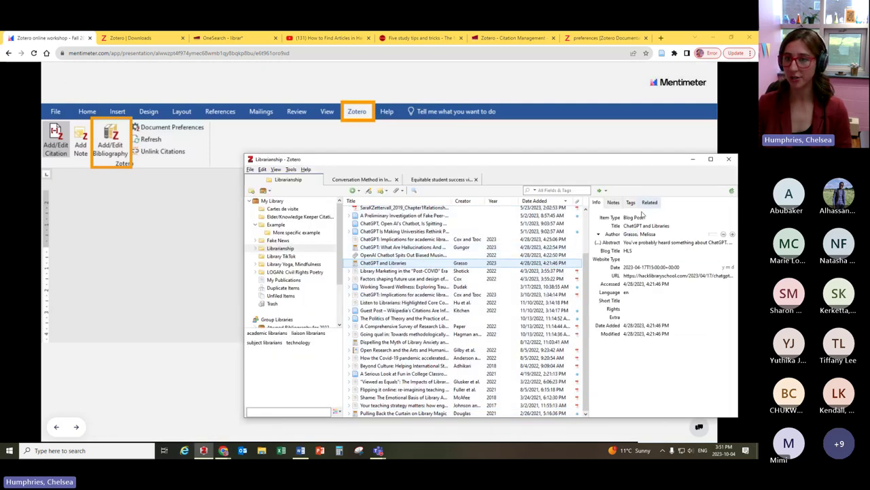
{"action": "key", "text": "alt+Tab"}
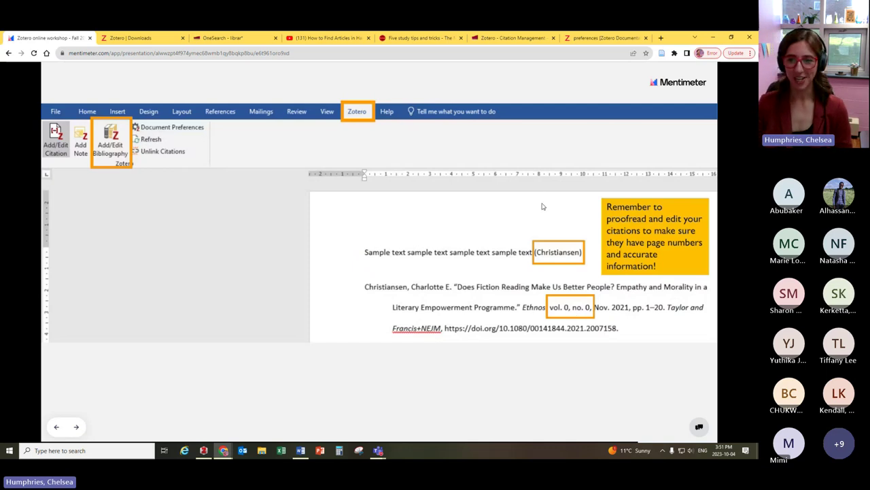
Step: Advance the presentation to the timed citation practice slide and switch to the Word document
{"action": "key", "text": "Right"}
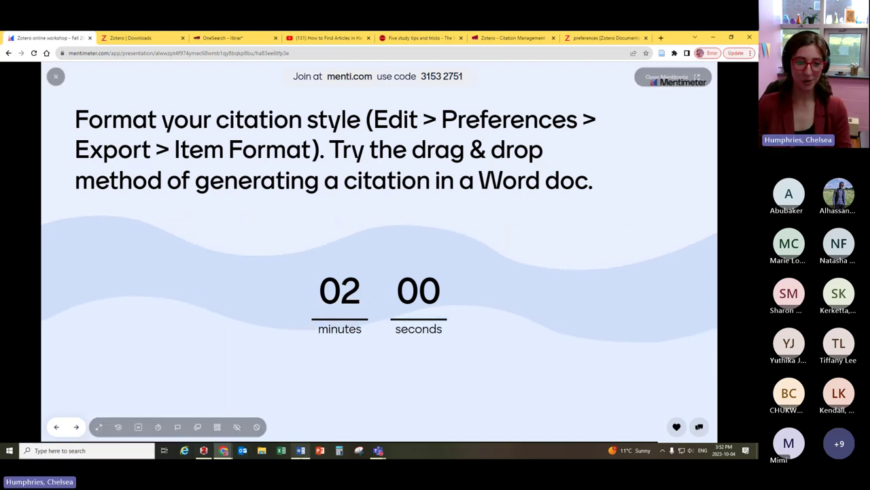
{"action": "left_click", "coordinate": [298, 450]}
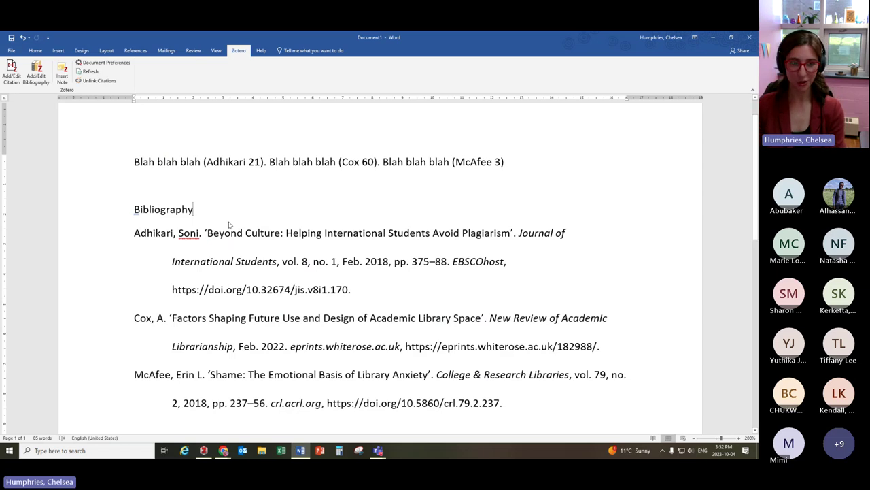
Step: Clear the Word document and insert the full reference for "Factors shaping future use and design of academic library space" from the Zotero library
{"action": "key", "text": "ctrl+a"}
{"action": "key", "text": "BackSpace"}
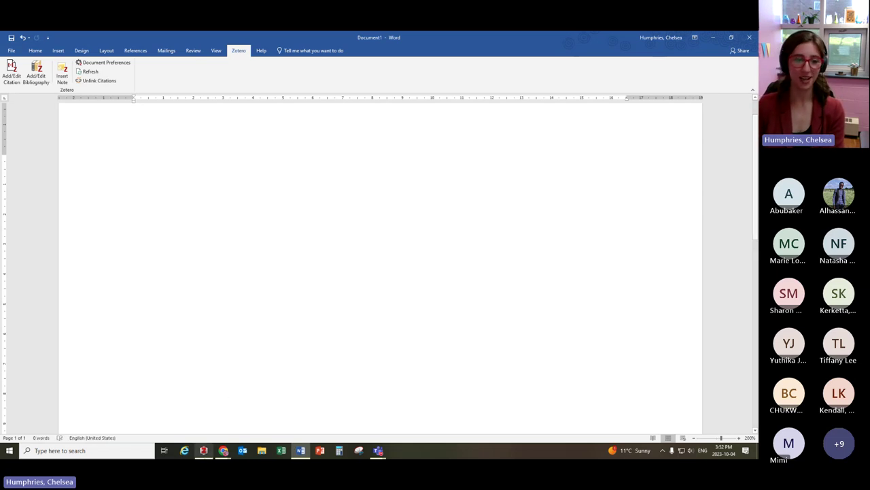
{"action": "left_click", "coordinate": [203, 450]}
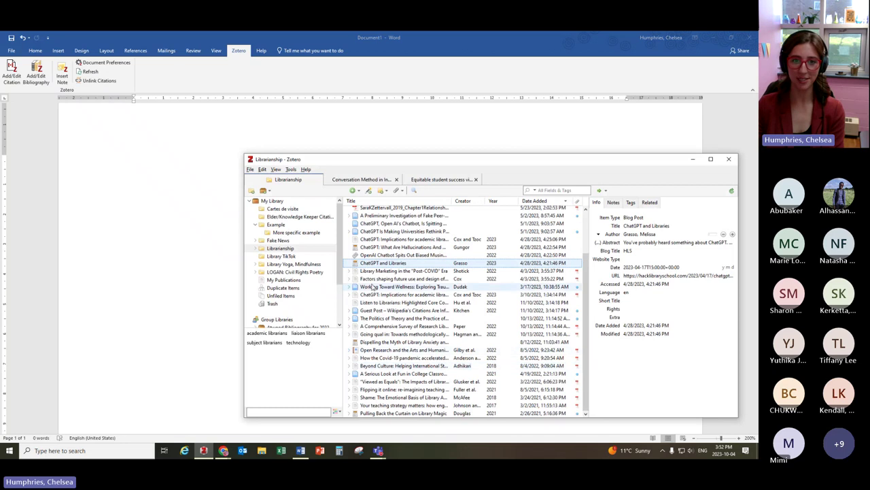
{"action": "left_click", "coordinate": [388, 279]}
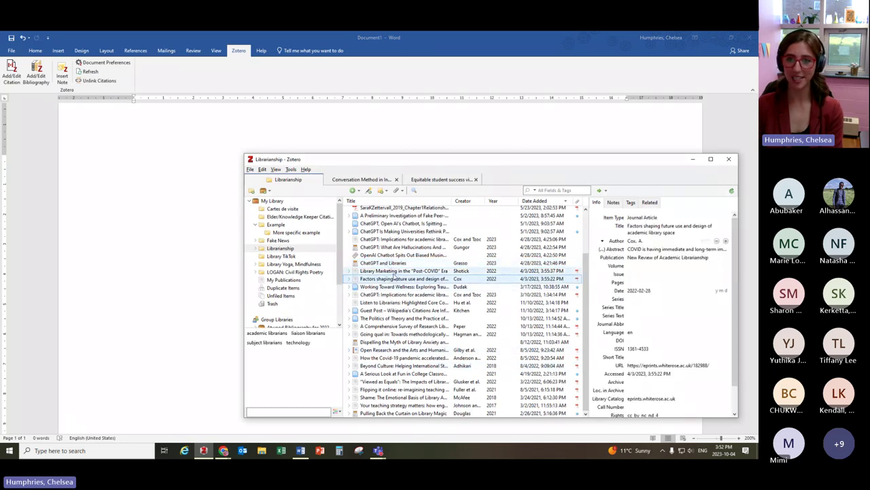
{"action": "left_click_drag", "start_coordinate": [388, 281], "coordinate": [185, 192]}
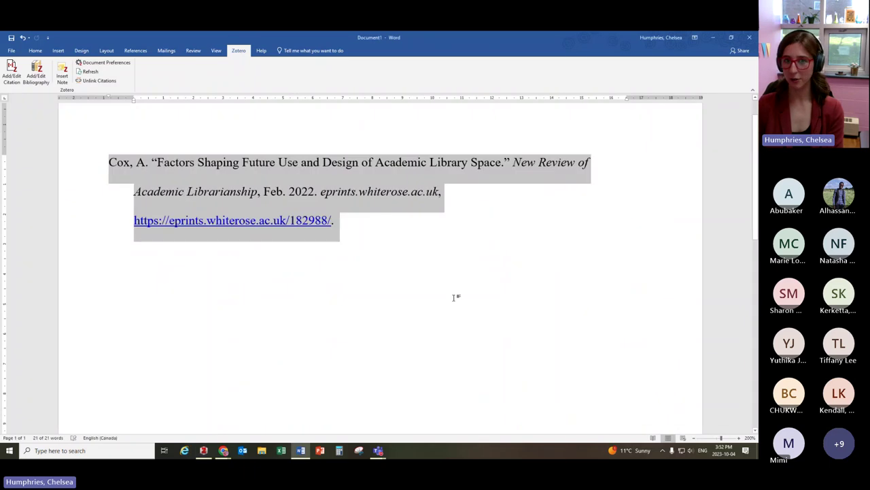
{"action": "left_click", "coordinate": [424, 265]}
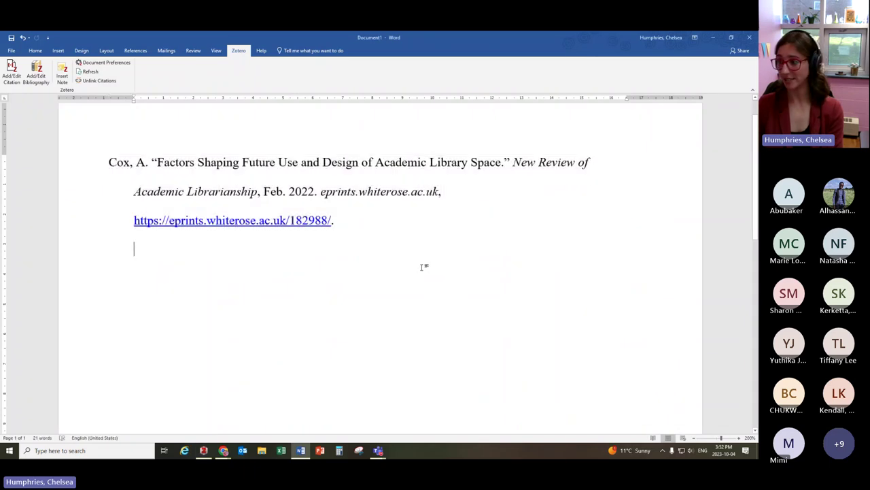
Step: Replace the full reference with the same article's in-text citation from Zotero and add page number 21 inside its parentheses
{"action": "left_click_drag", "start_coordinate": [373, 231], "coordinate": [39, 163]}
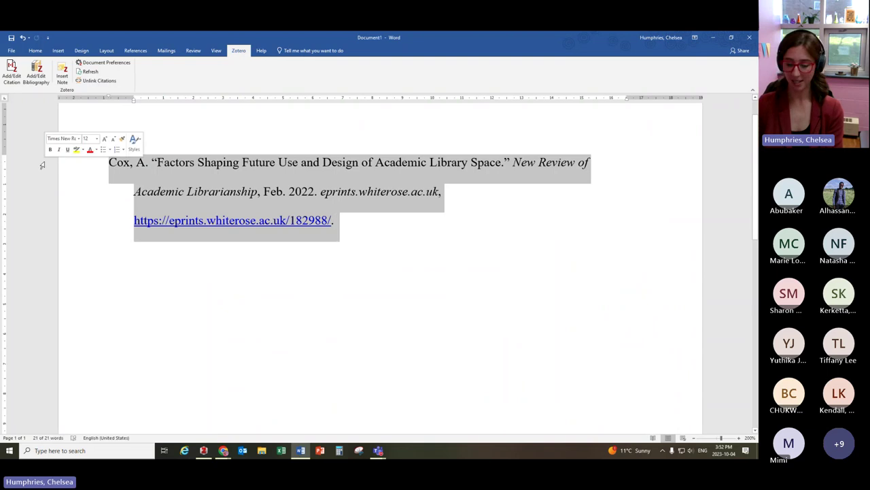
{"action": "key", "text": "Delete"}
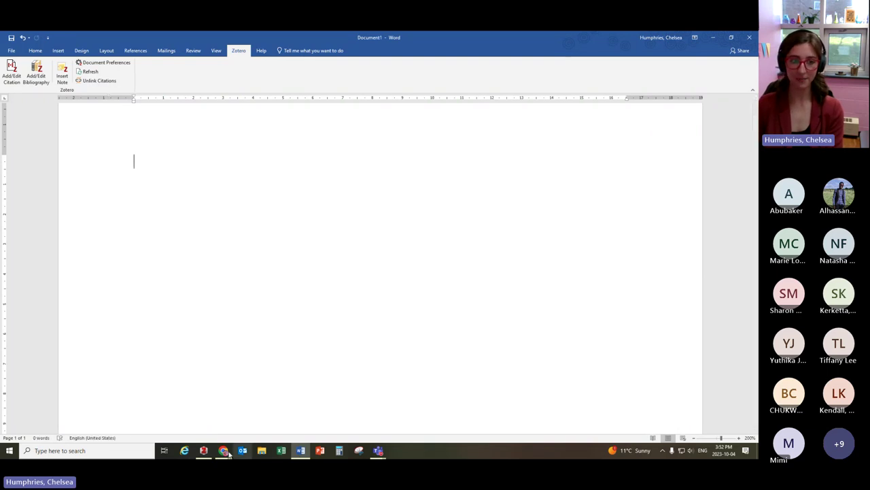
{"action": "left_click", "coordinate": [203, 450]}
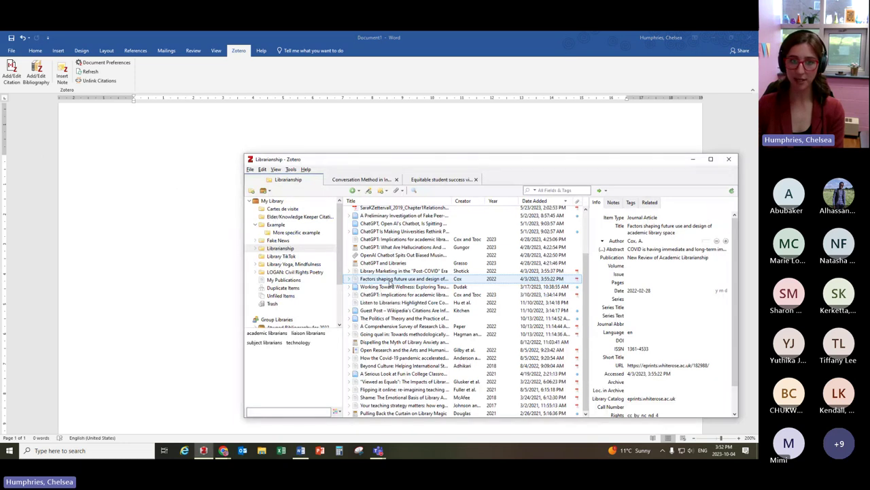
{"action": "left_click_drag", "start_coordinate": [389, 281], "coordinate": [170, 194]}
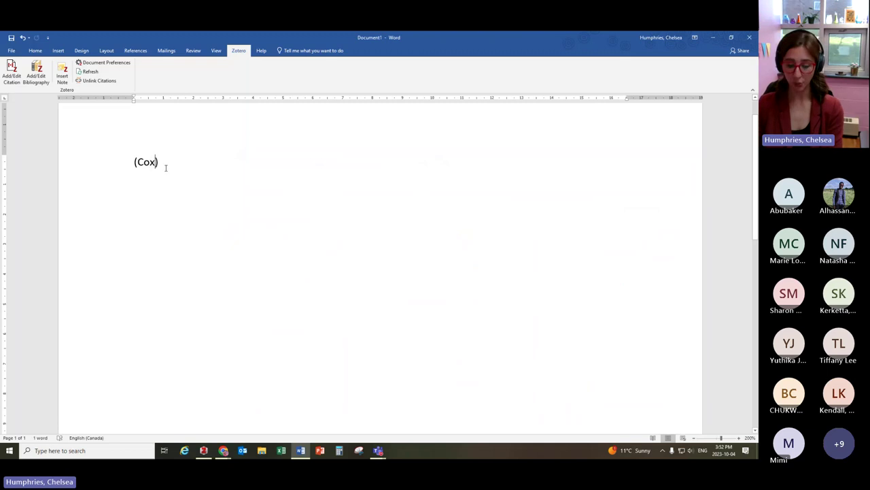
{"action": "type", "text": "21"}
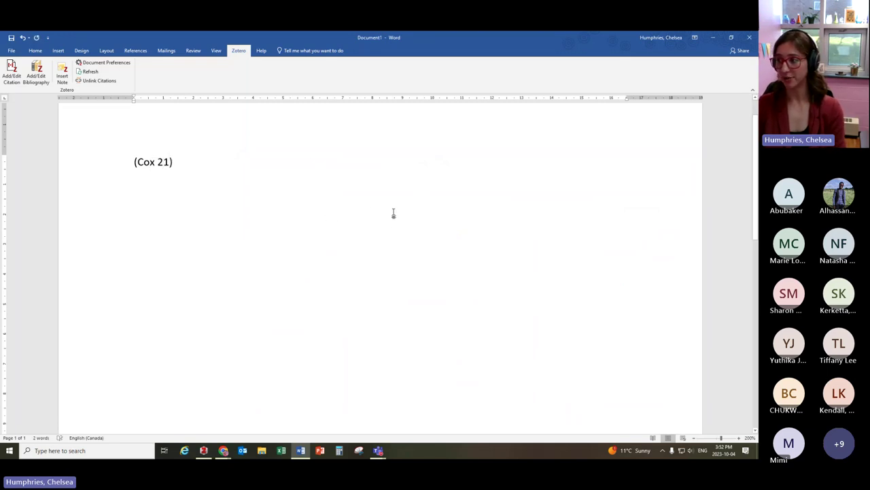
Step: Delete the in-text citation from the document and switch to the Zotero online workshop presentation in Chrome
{"action": "left_click_drag", "start_coordinate": [219, 157], "coordinate": [118, 143]}
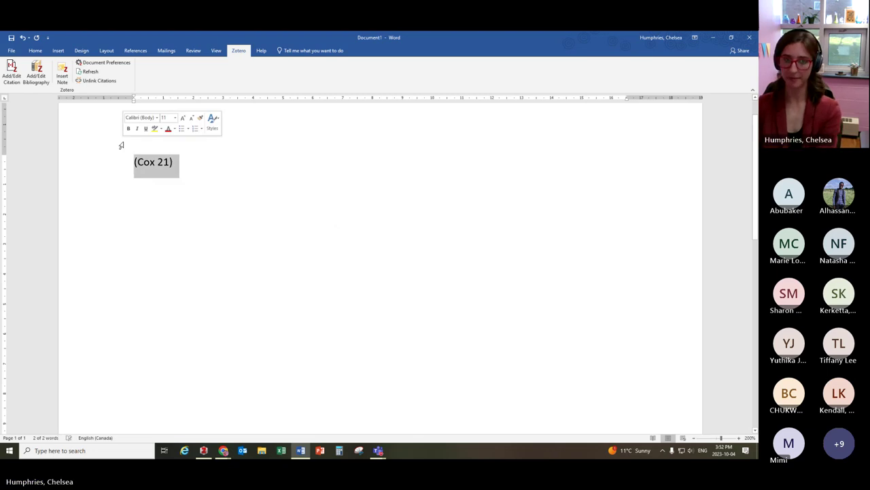
{"action": "key", "text": "BackSpace"}
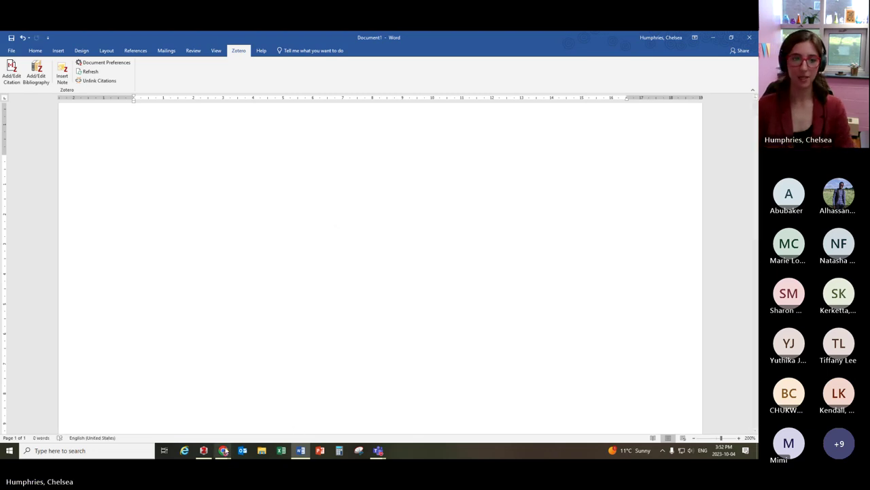
{"action": "mouse_move", "coordinate": [227, 453]}
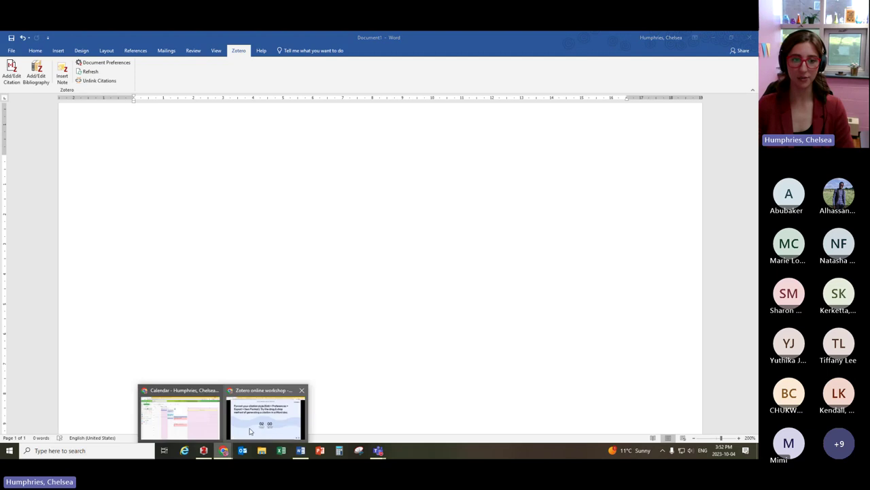
{"action": "left_click", "coordinate": [261, 406]}
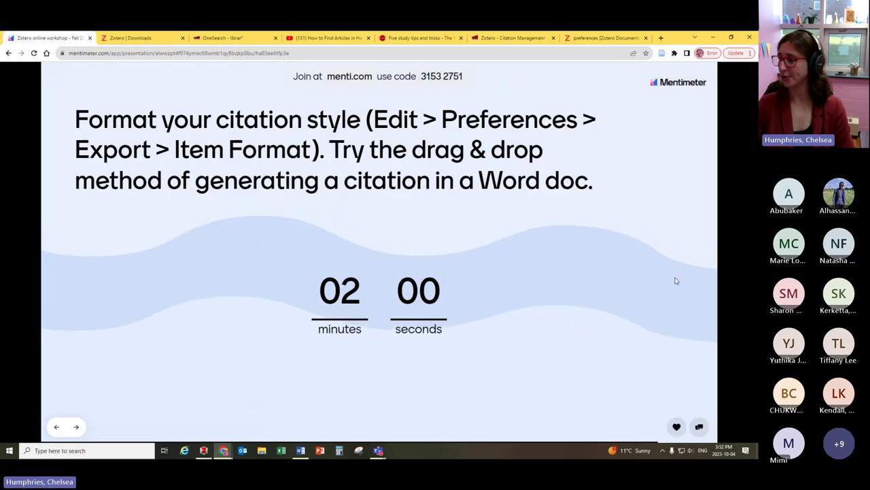